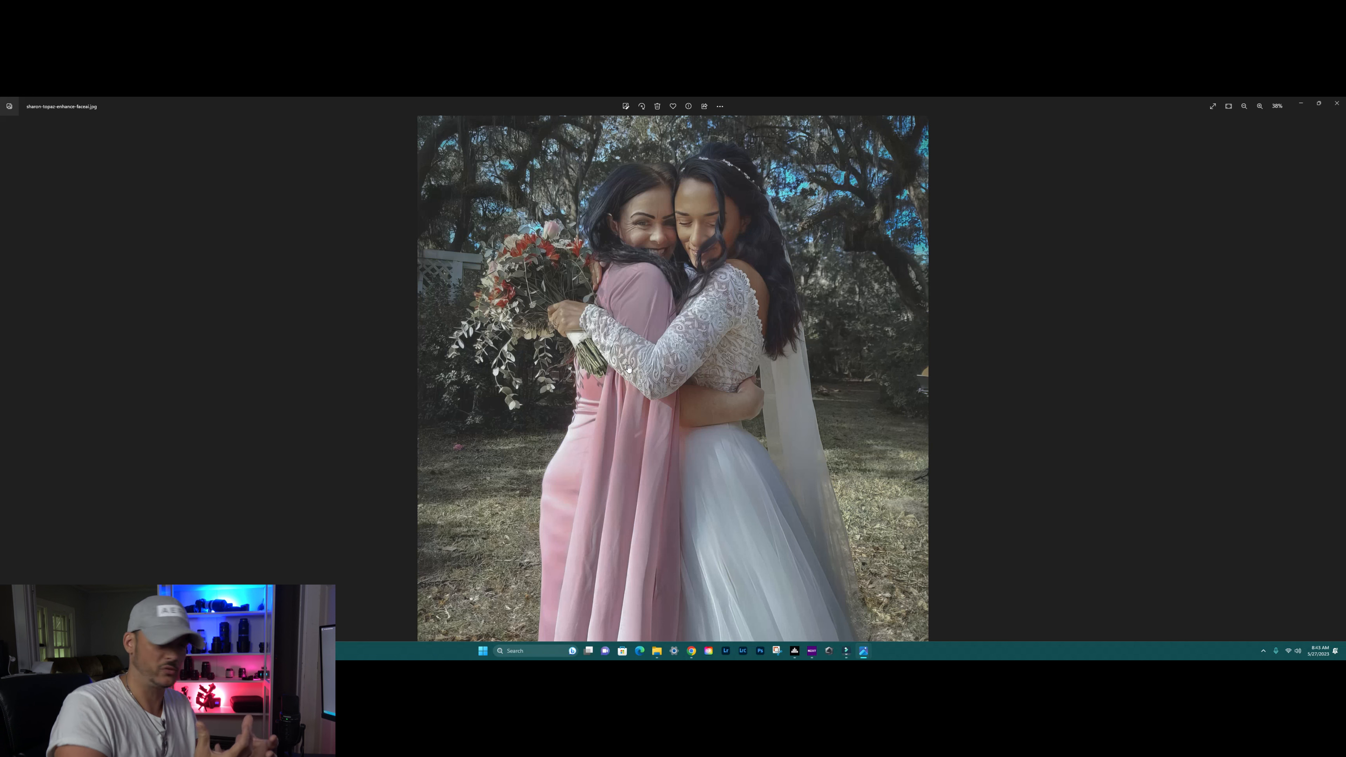
Compare the enhanced wedding photo side by side with its other version, then close the viewer and the photo folder
{"action": "scroll", "coordinate": [629, 370], "scroll_direction": "down", "scroll_amount": 3}
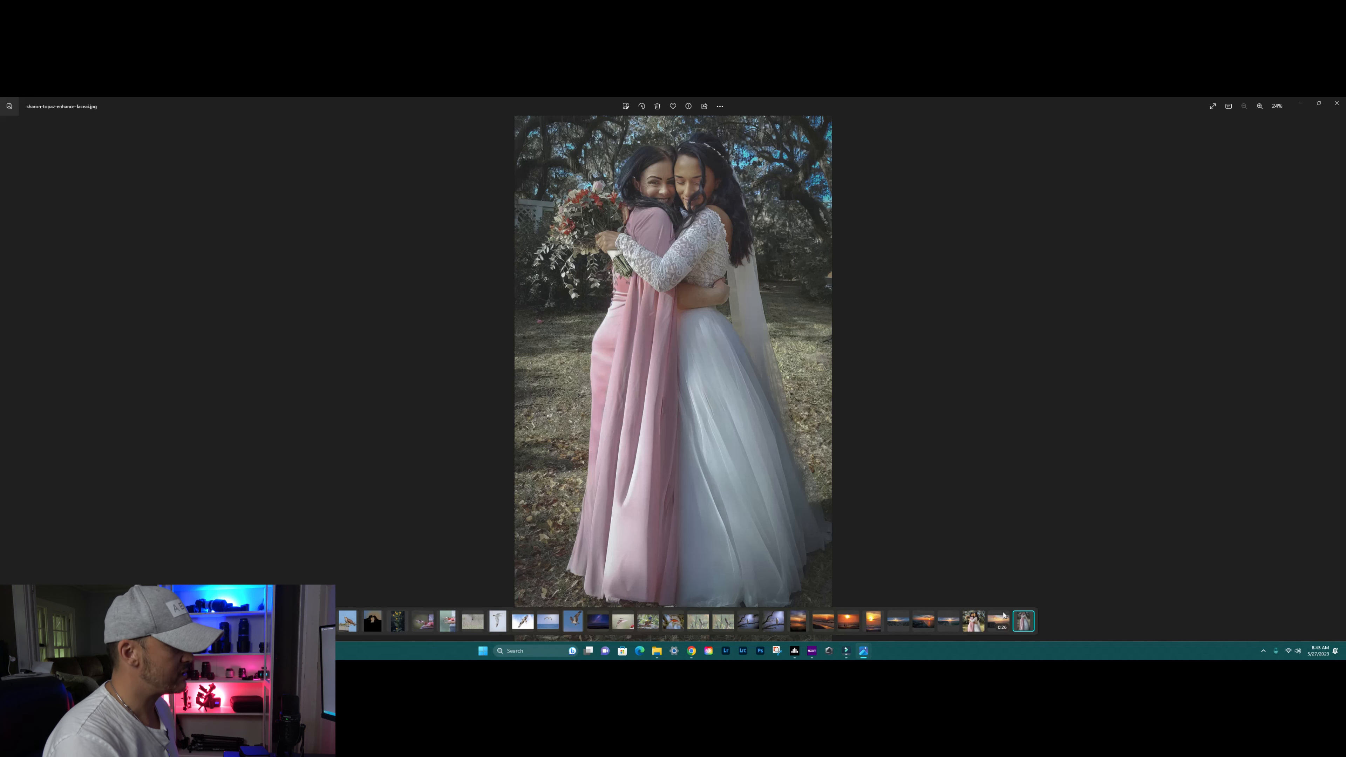
{"action": "left_click", "coordinate": [977, 619], "text": "ctrl"}
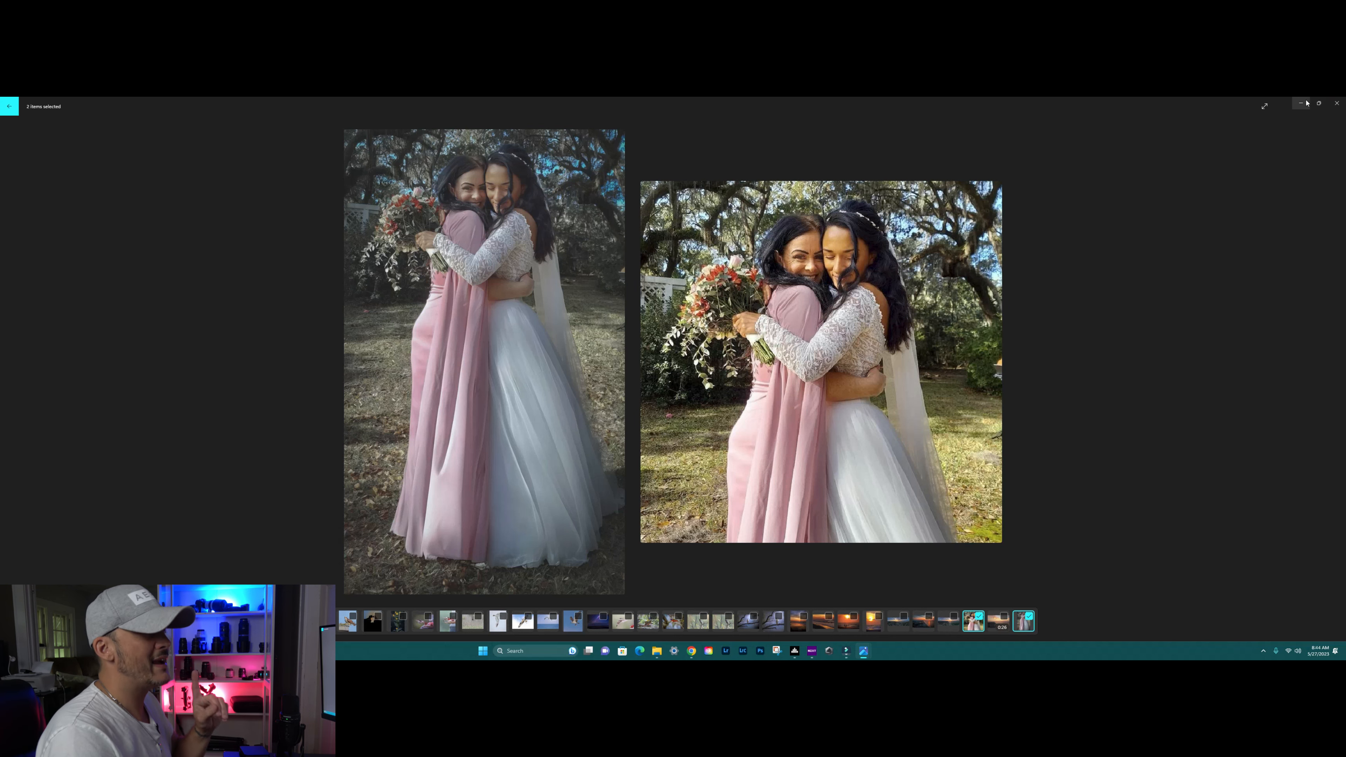
{"action": "key", "text": "Escape"}
{"action": "left_click", "coordinate": [1336, 103]}
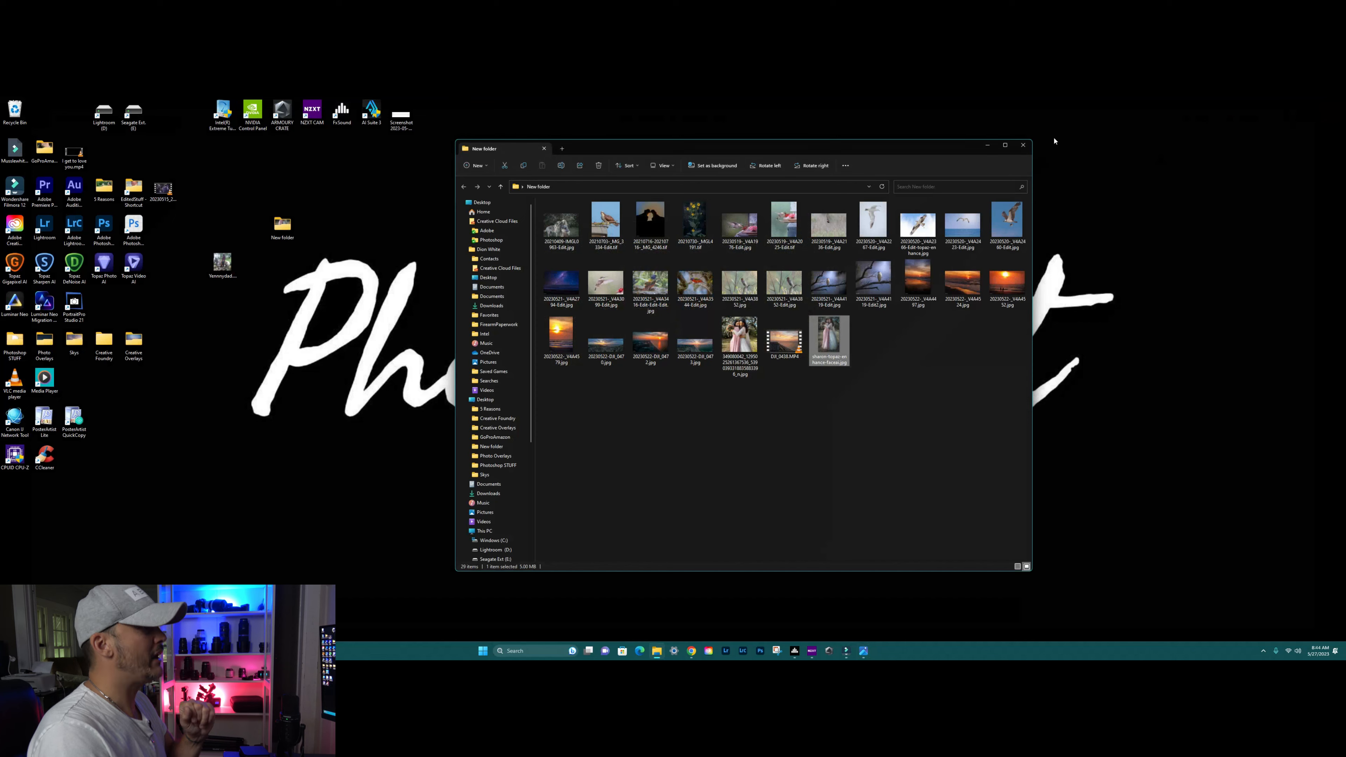
{"action": "left_click", "coordinate": [1023, 145]}
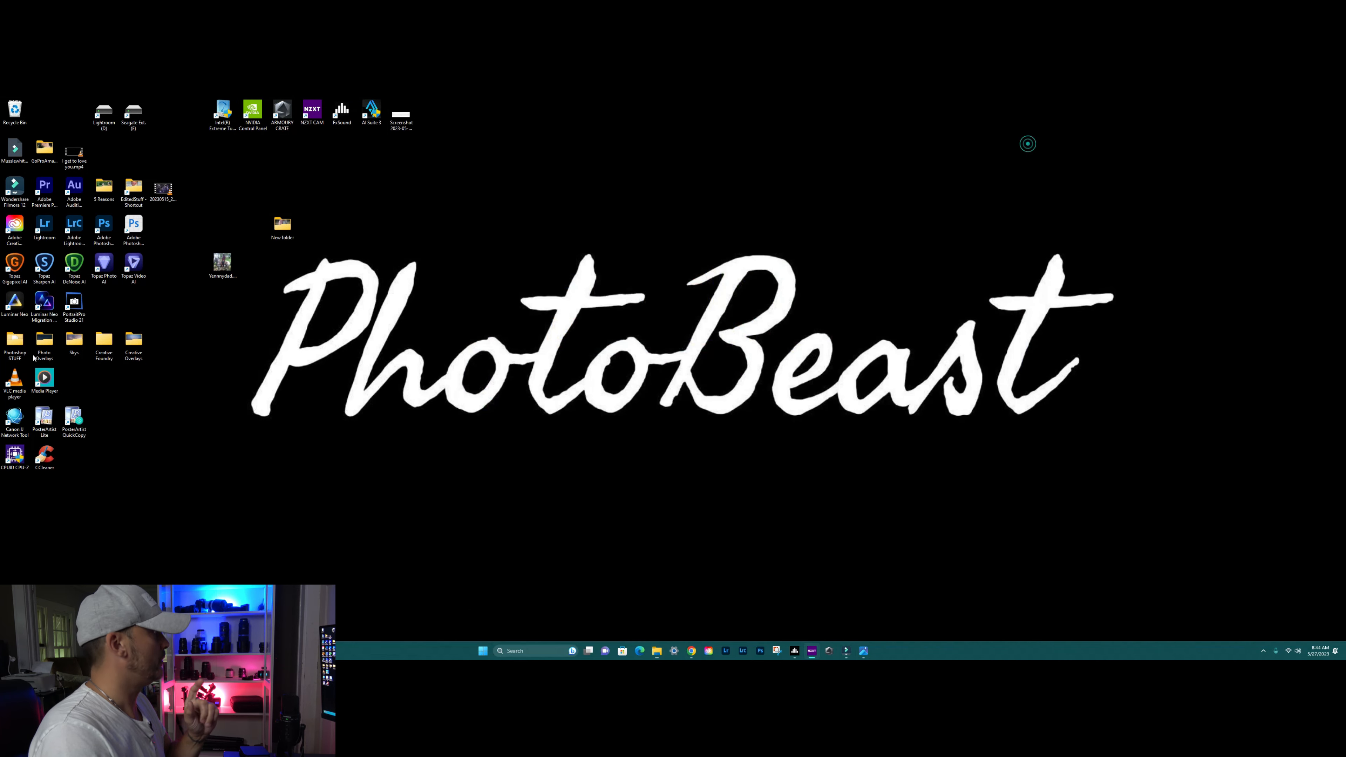
Open the low-resolution photo of the horse rider from the desktop and enlarge it to inspect its quality
{"action": "double_click", "coordinate": [221, 262]}
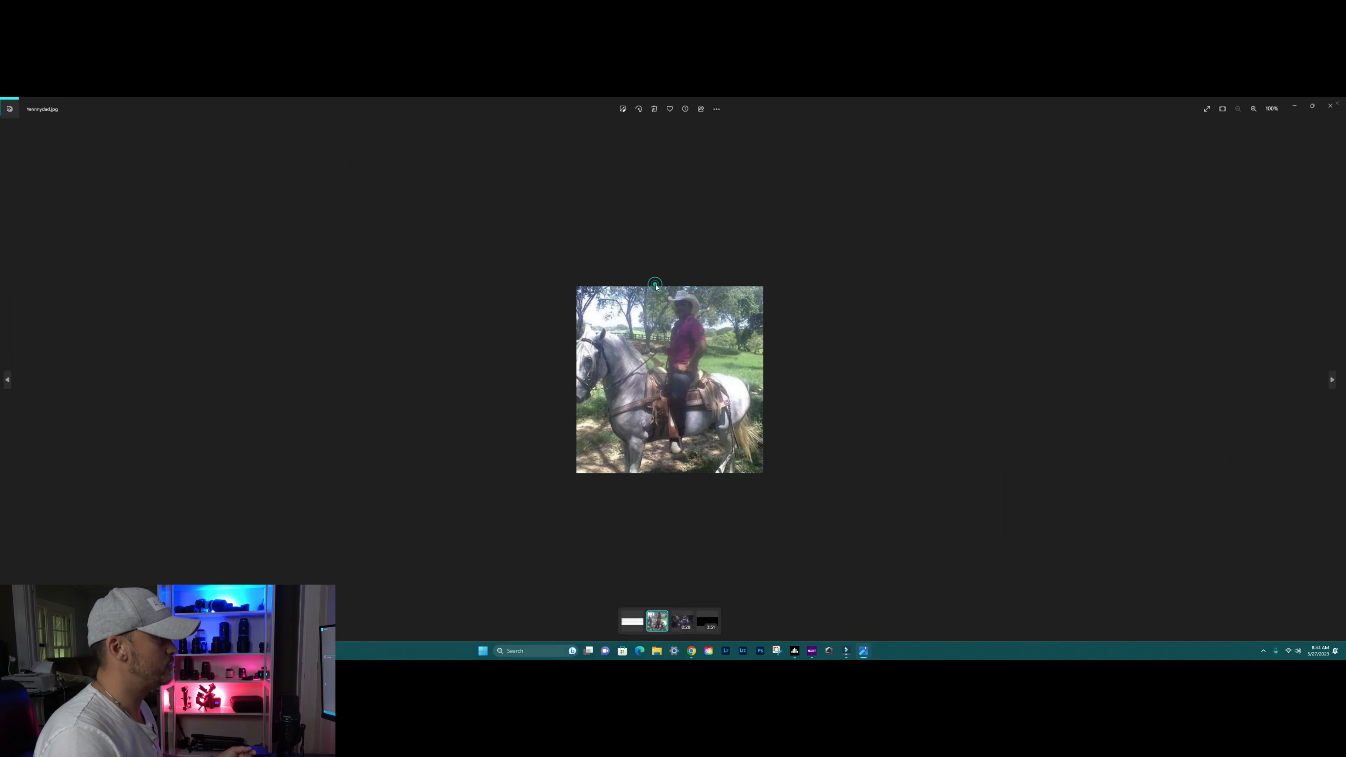
{"action": "scroll", "coordinate": [698, 333], "scroll_direction": "up", "scroll_amount": 10}
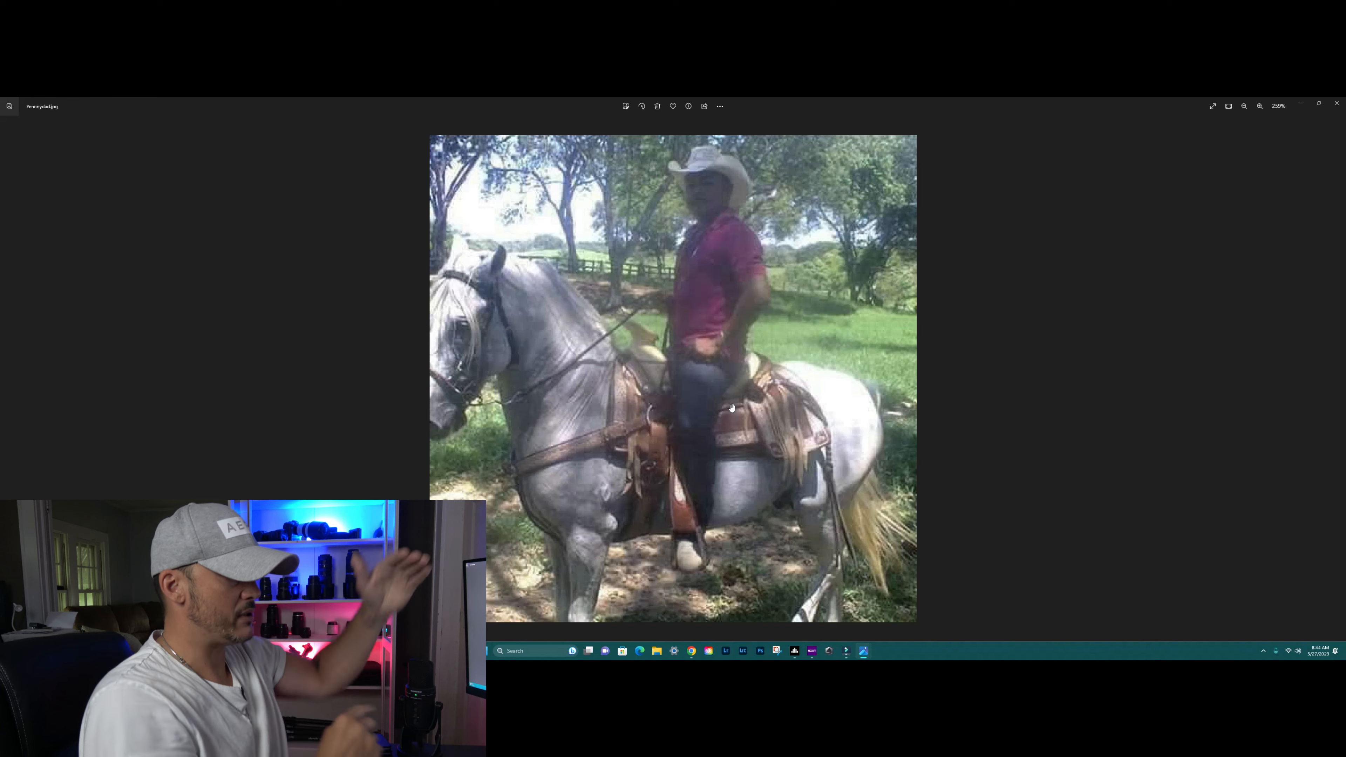
{"action": "scroll", "coordinate": [984, 167], "scroll_direction": "up", "scroll_amount": 1}
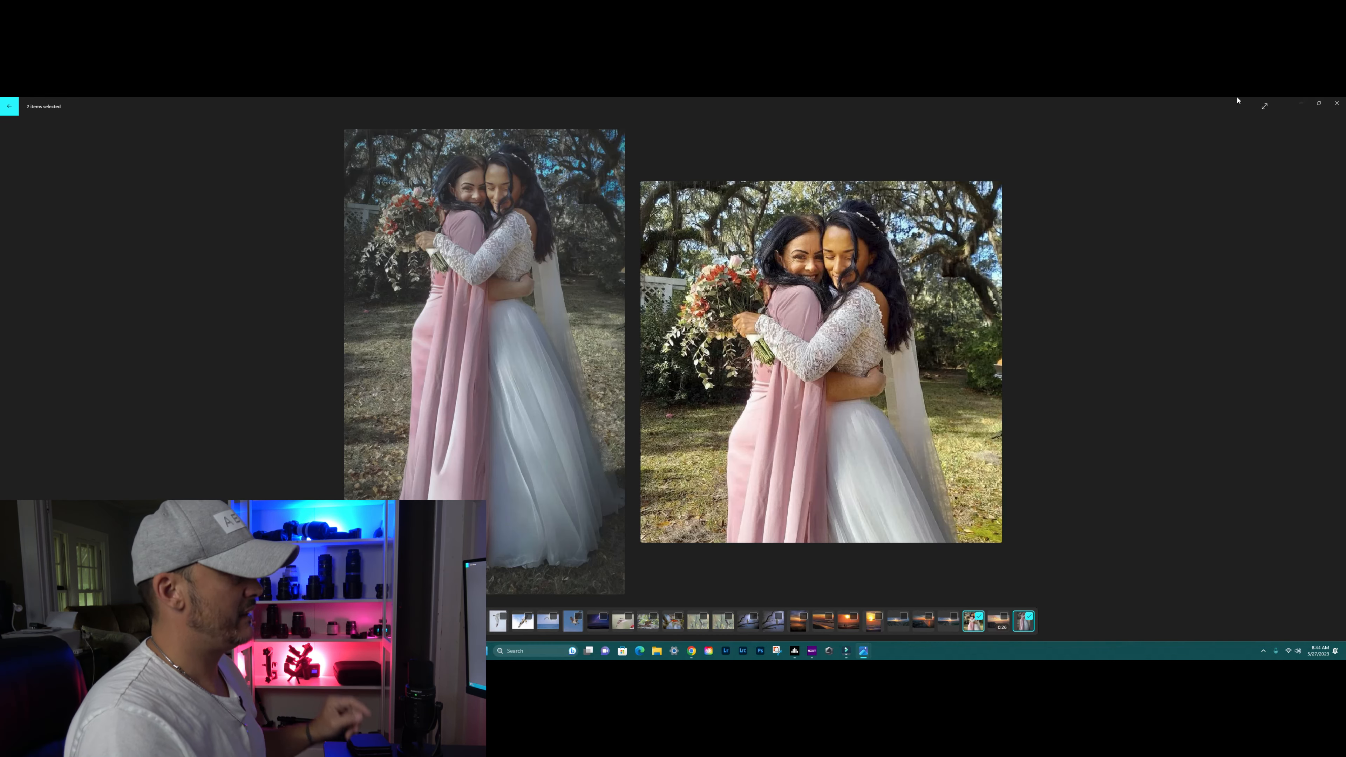
Close the leftover wedding photo comparison and all viewer windows showing the horse rider photo
{"action": "left_click", "coordinate": [1336, 102]}
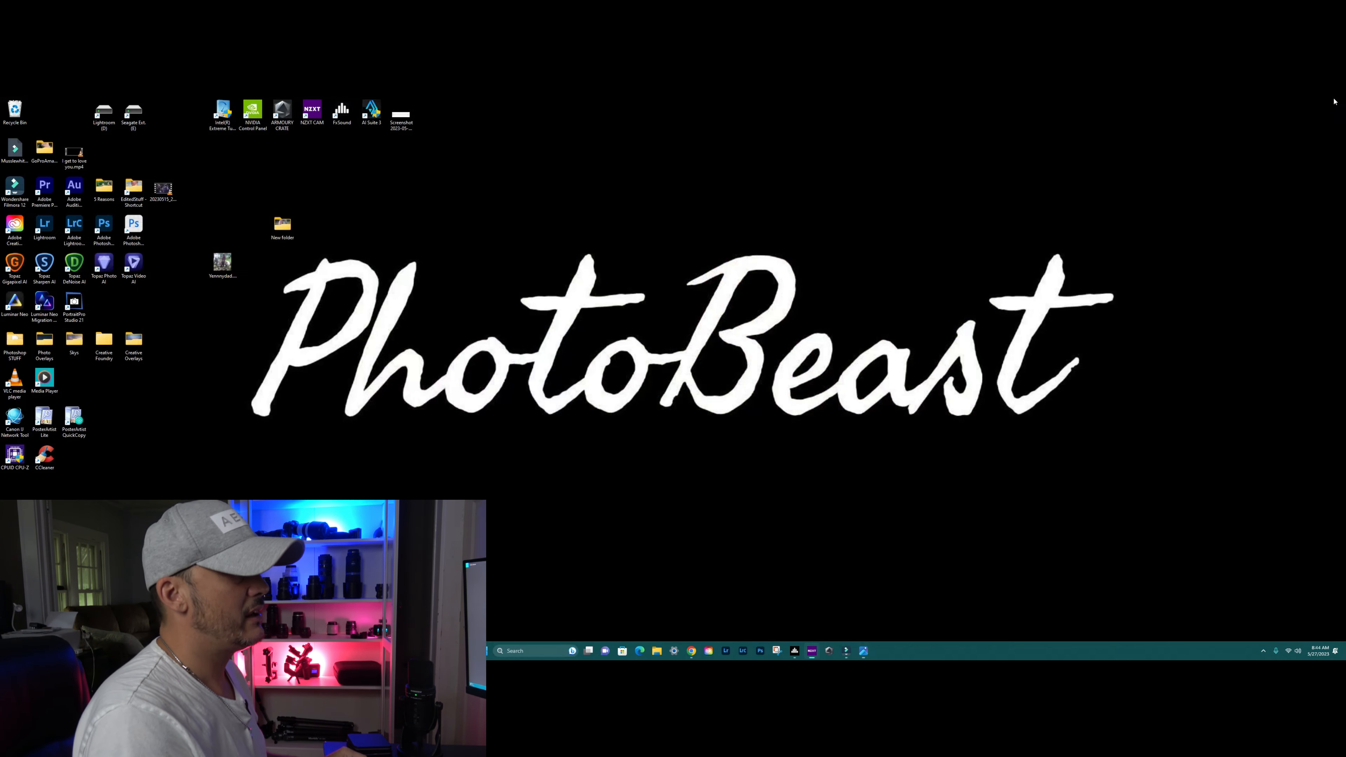
{"action": "double_click", "coordinate": [221, 263]}
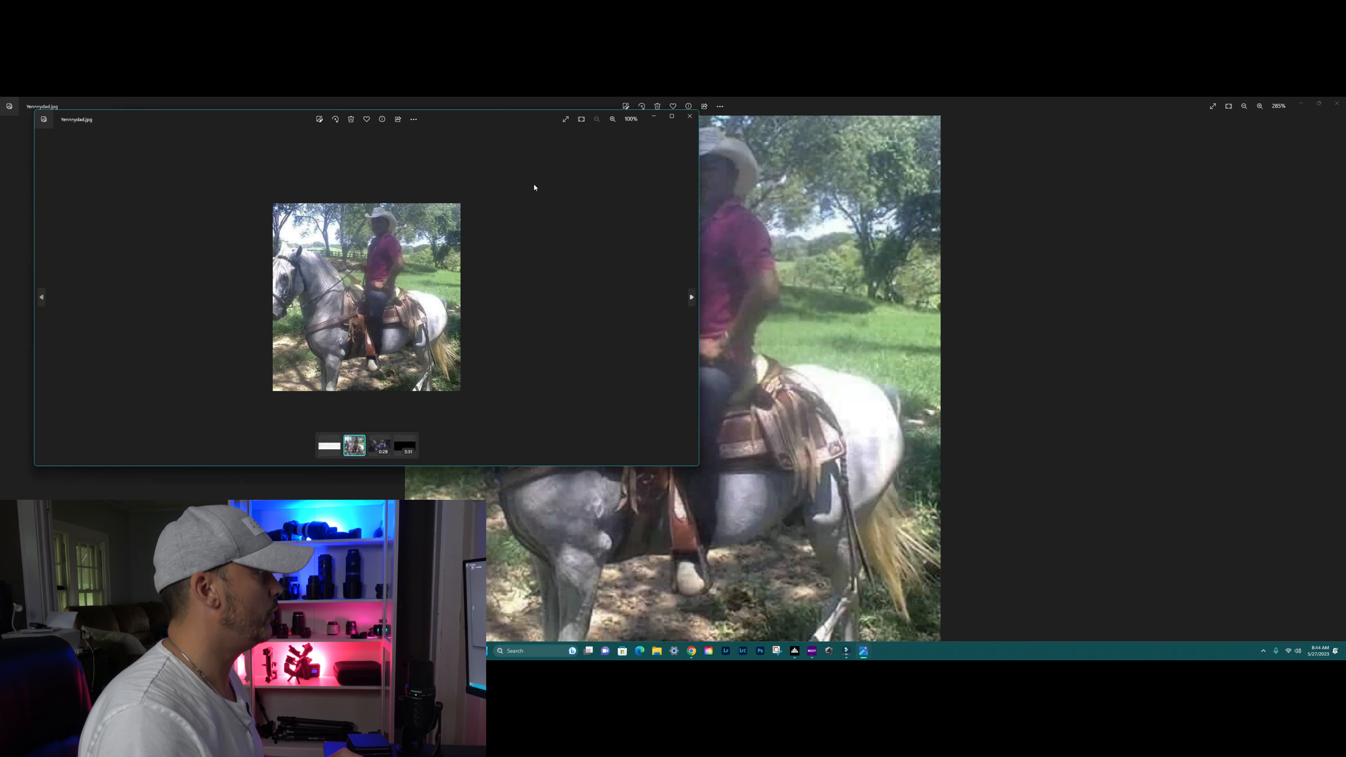
{"action": "left_click", "coordinate": [690, 116]}
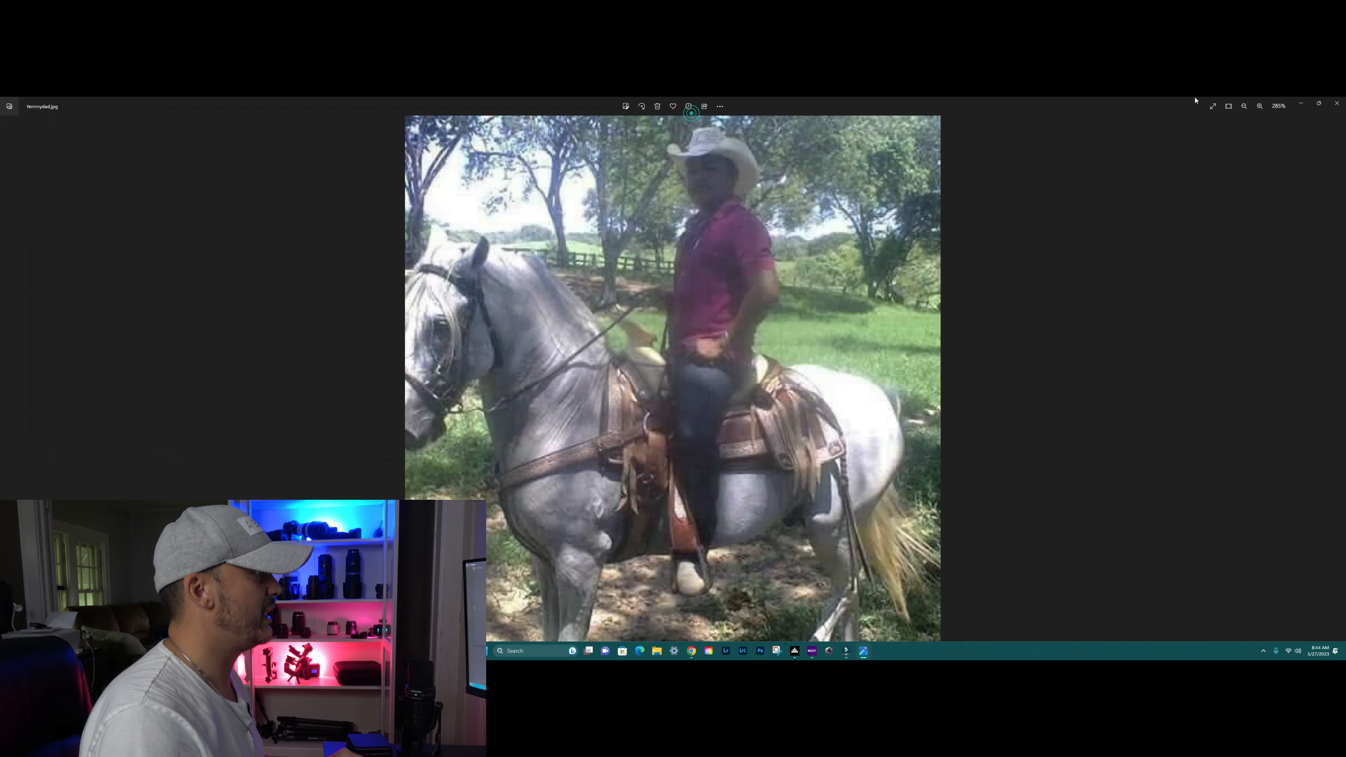
{"action": "left_click", "coordinate": [1332, 103]}
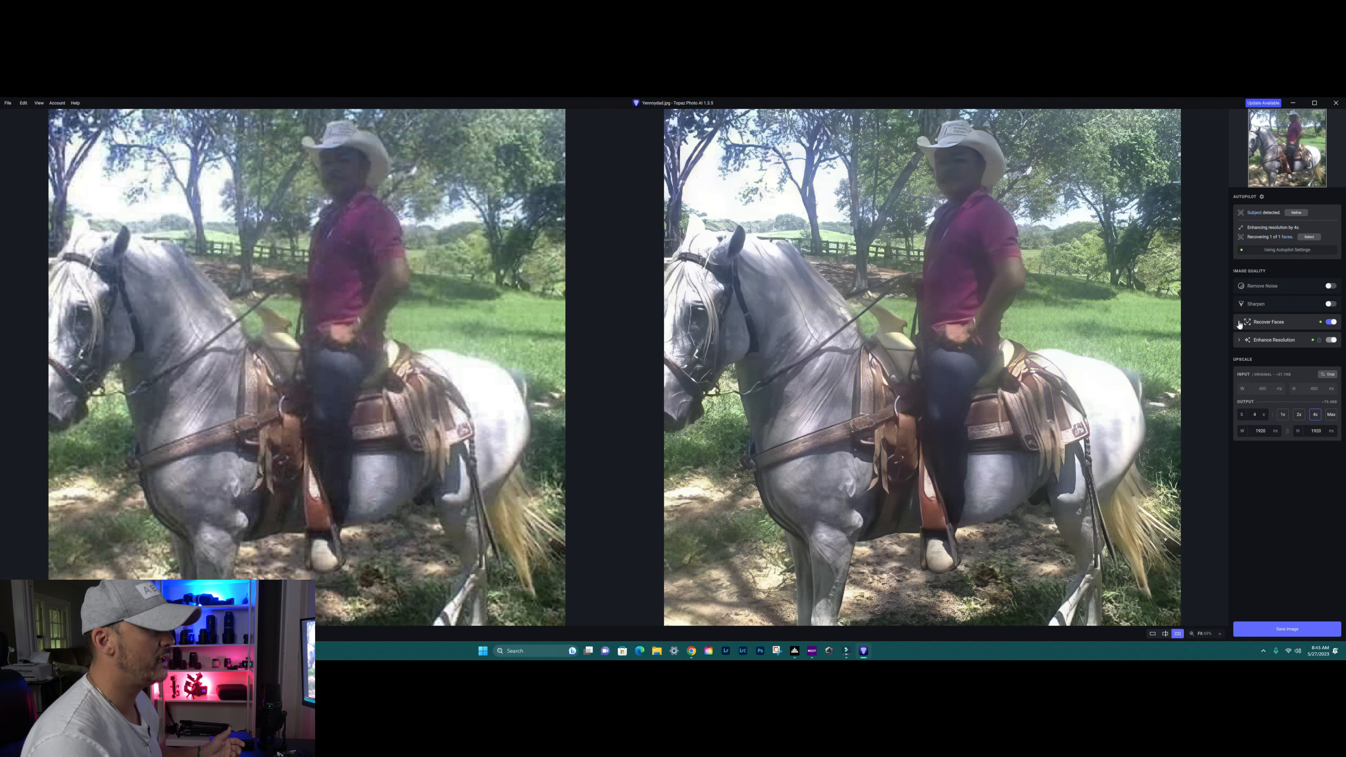
Check the Recover Faces settings in Topaz Photo AI and save the 4x-enhanced horse photo to the original folder in its input format
{"action": "left_click", "coordinate": [1264, 325]}
{"action": "left_click", "coordinate": [1255, 368]}
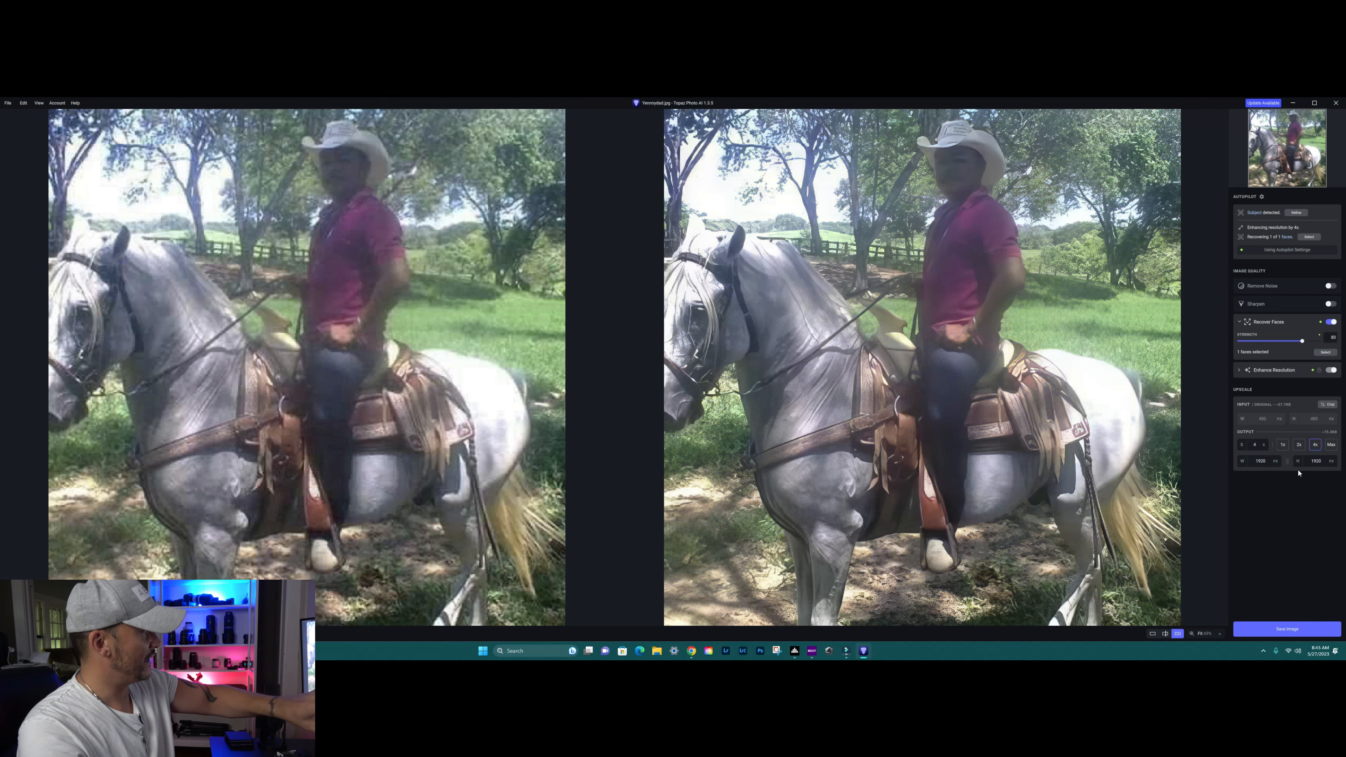
{"action": "left_click", "coordinate": [1292, 630]}
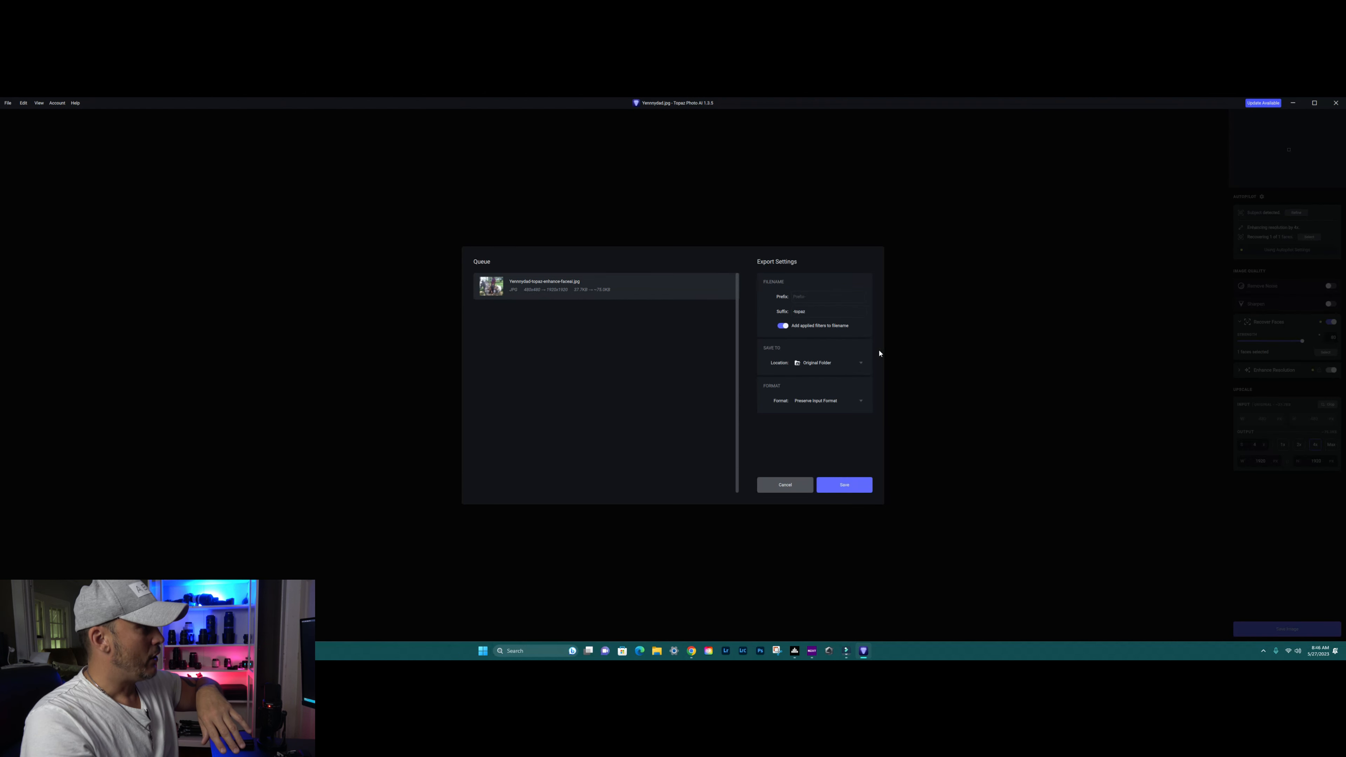
{"action": "left_click", "coordinate": [837, 480]}
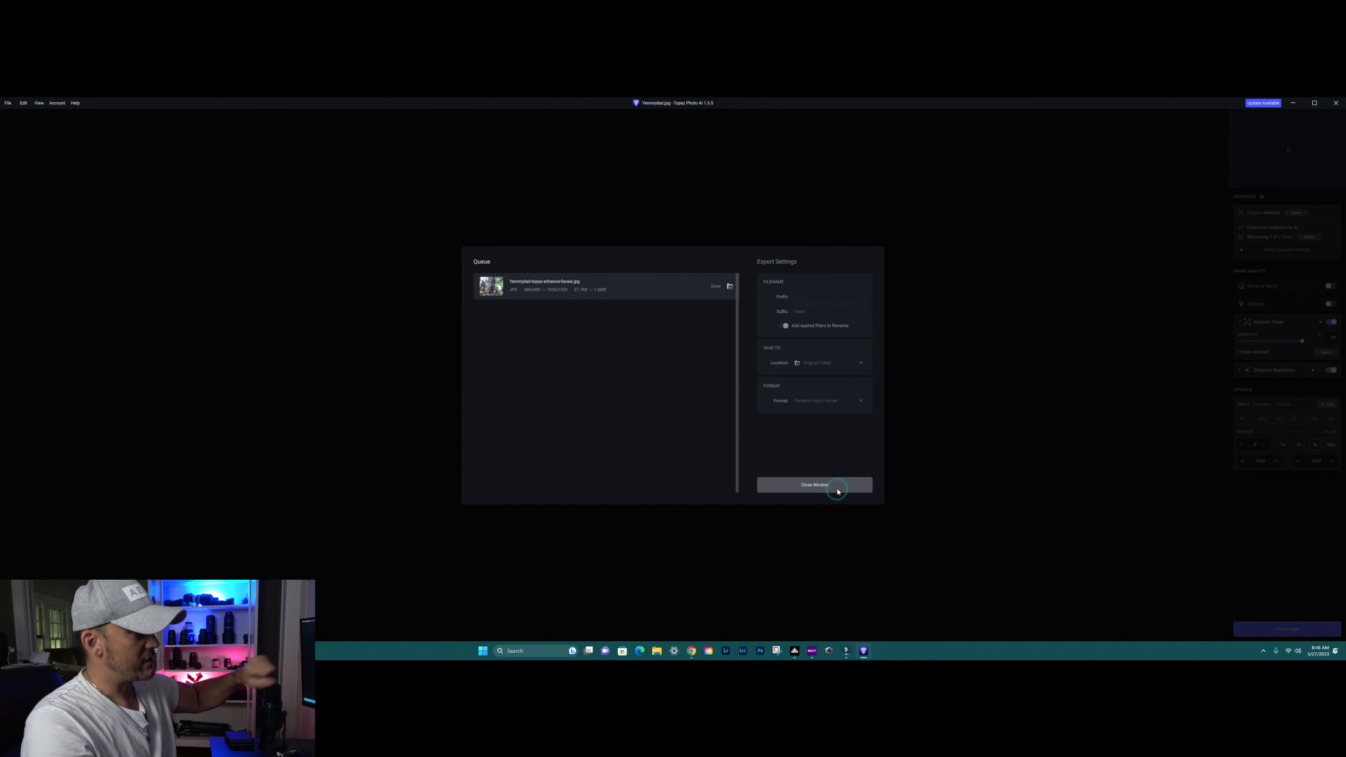
Minimize Topaz Photo AI and open the enhanced horse photo from the desktop in Photoshop
{"action": "left_click", "coordinate": [1293, 102]}
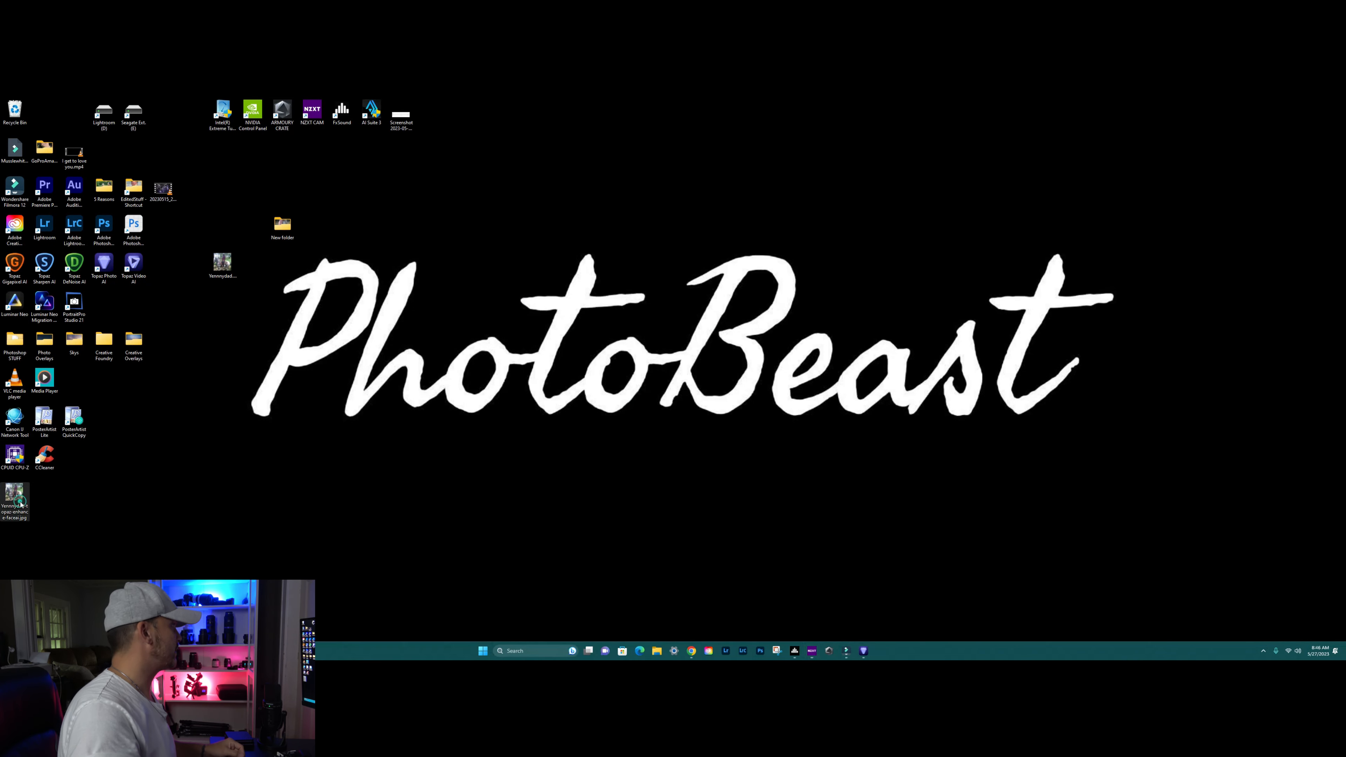
{"action": "left_click_drag", "start_coordinate": [15, 495], "coordinate": [142, 242]}
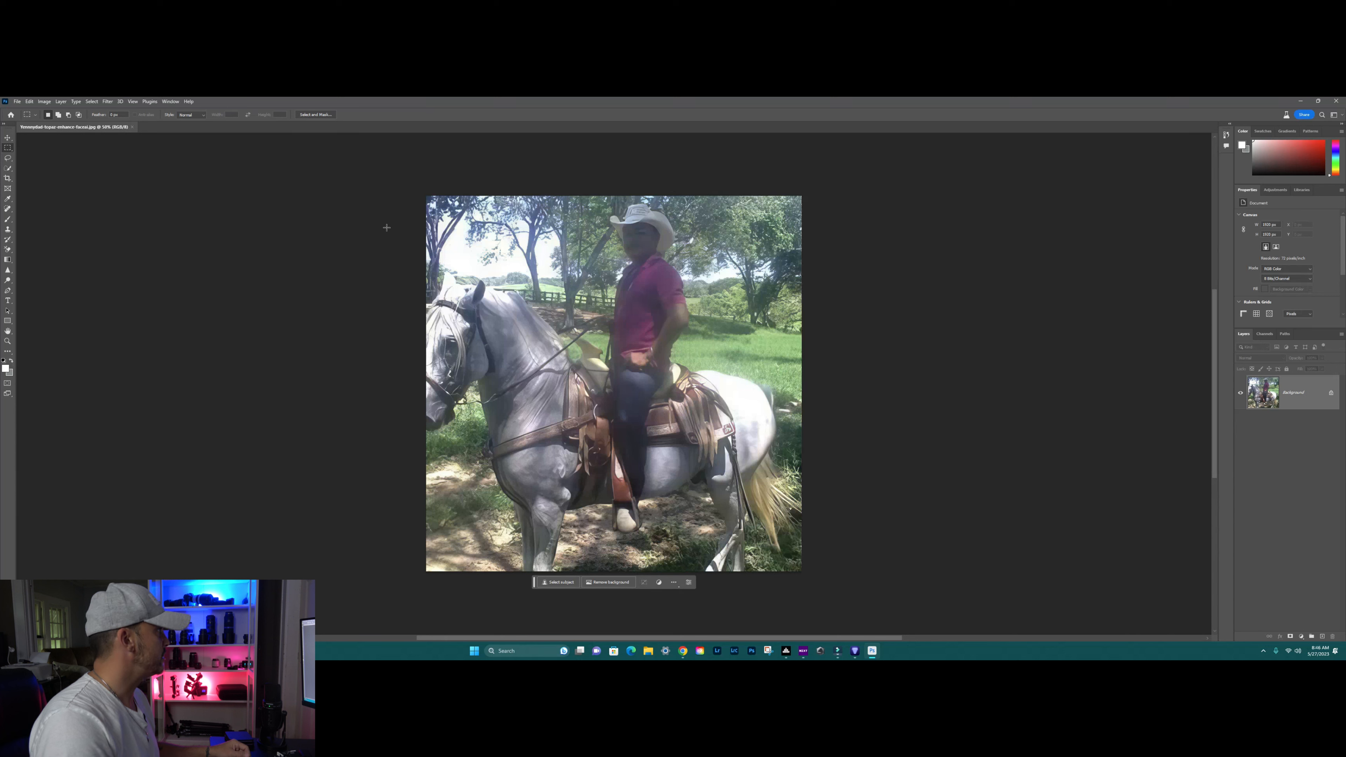
Unlock the background layer of the horse photo and duplicate it
{"action": "left_click", "coordinate": [7, 178]}
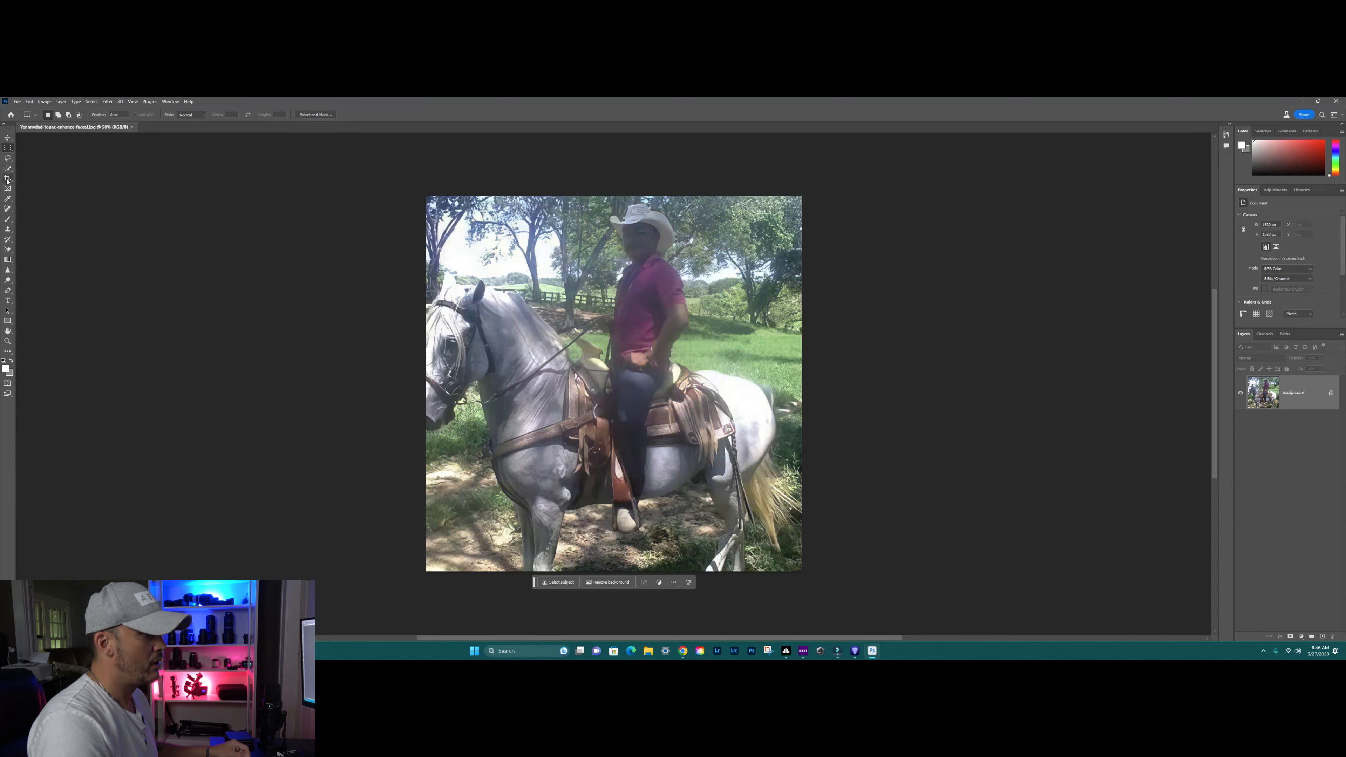
{"action": "left_click", "coordinate": [1330, 393]}
{"action": "key", "text": "ctrl+j"}
{"action": "left_click", "coordinate": [1329, 396]}
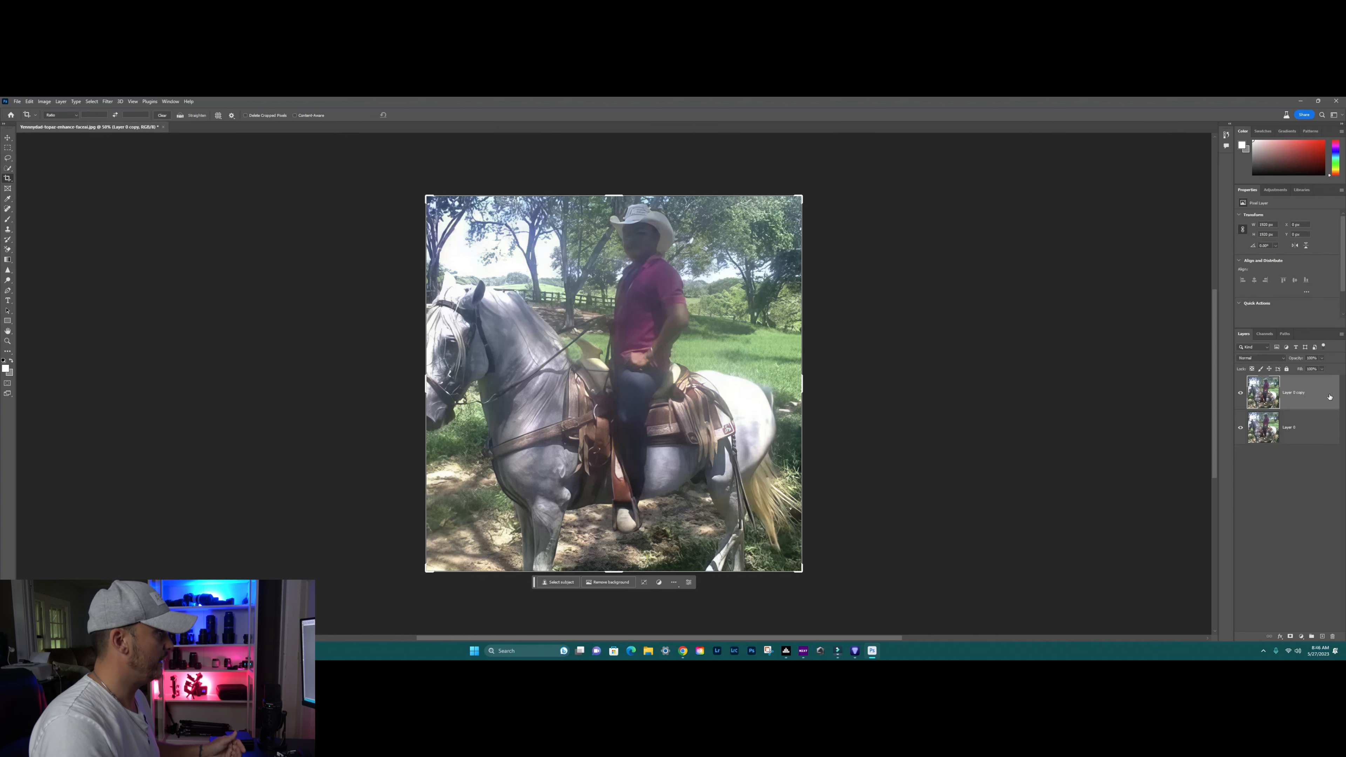
Extend the canvas beyond the photo with the Crop tool, using a custom landscape aspect ratio
{"action": "left_click_drag", "start_coordinate": [801, 387], "coordinate": [856, 381]}
{"action": "left_click_drag", "start_coordinate": [371, 388], "coordinate": [316, 387]}
{"action": "left_click", "coordinate": [93, 113]}
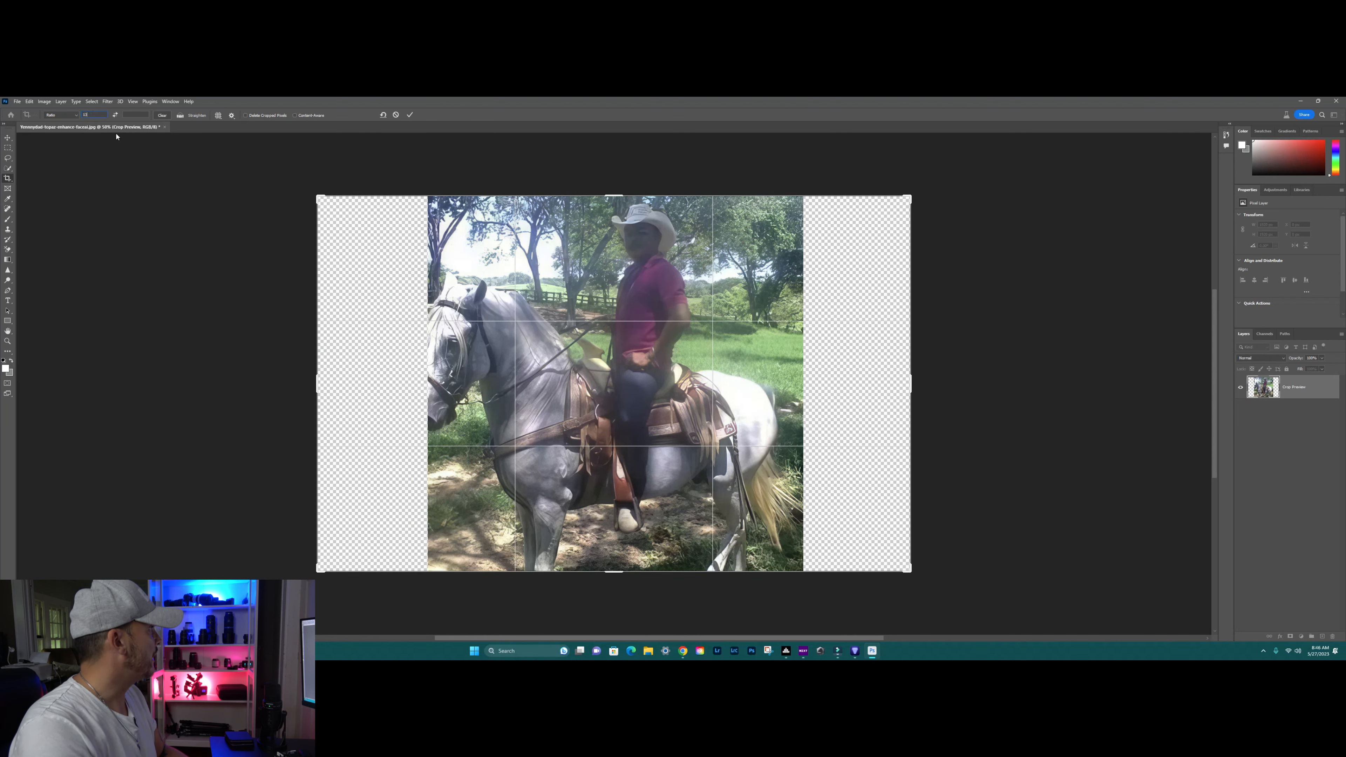
{"action": "left_click", "coordinate": [137, 114]}
{"action": "type", "text": "19"}
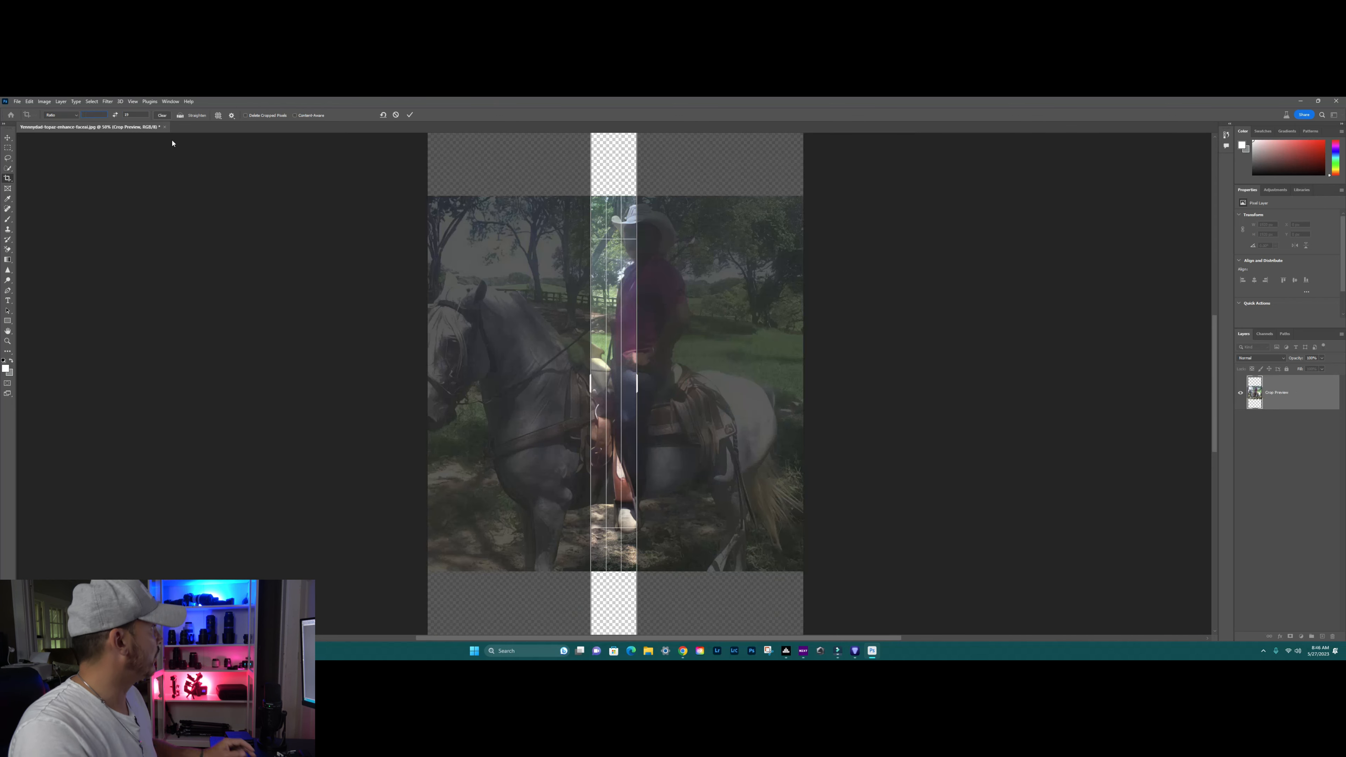
{"action": "left_click", "coordinate": [116, 115]}
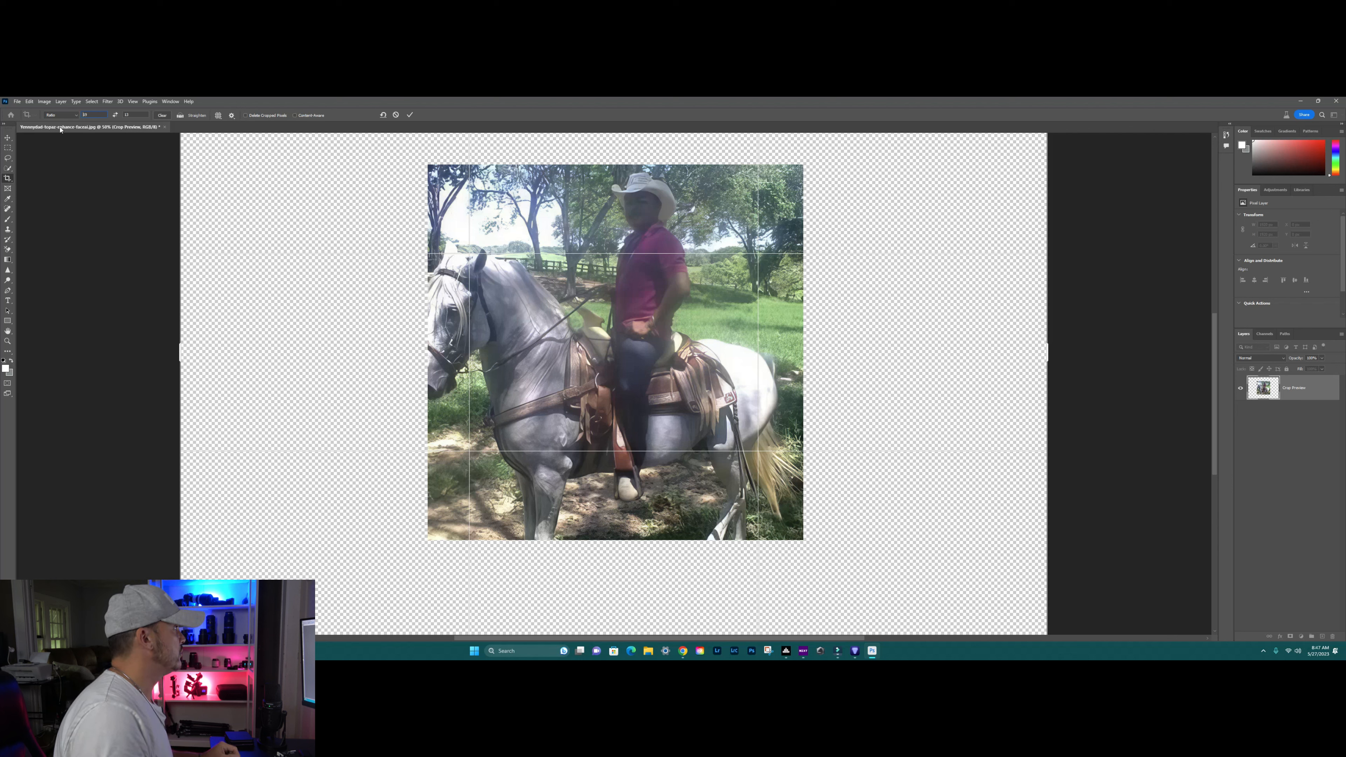
Select the blank canvas beside the horse's head, slightly overlapping the photo, and fill it using Generative Fill without a prompt
{"action": "left_click_drag", "start_coordinate": [181, 135], "coordinate": [257, 143]}
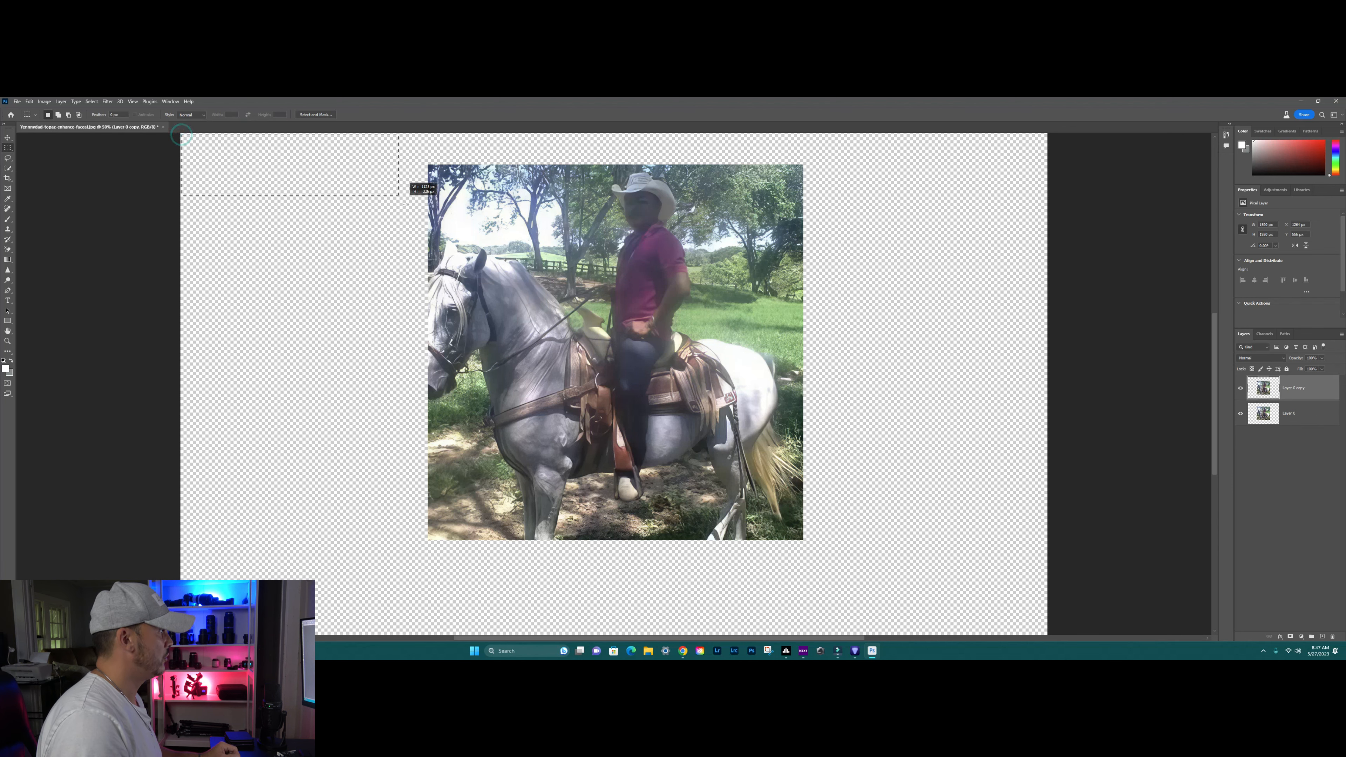
{"action": "left_click_drag", "start_coordinate": [405, 203], "coordinate": [436, 433]}
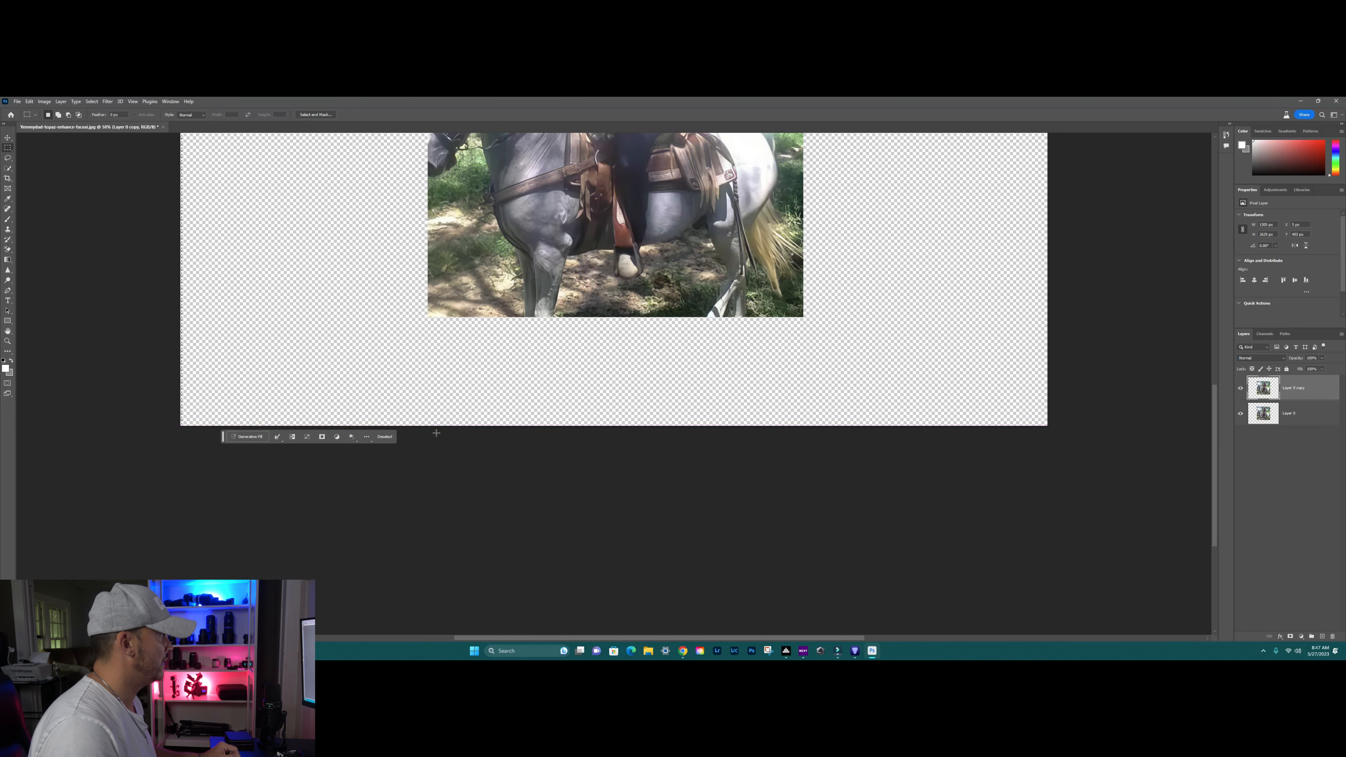
{"action": "left_click", "coordinate": [250, 436]}
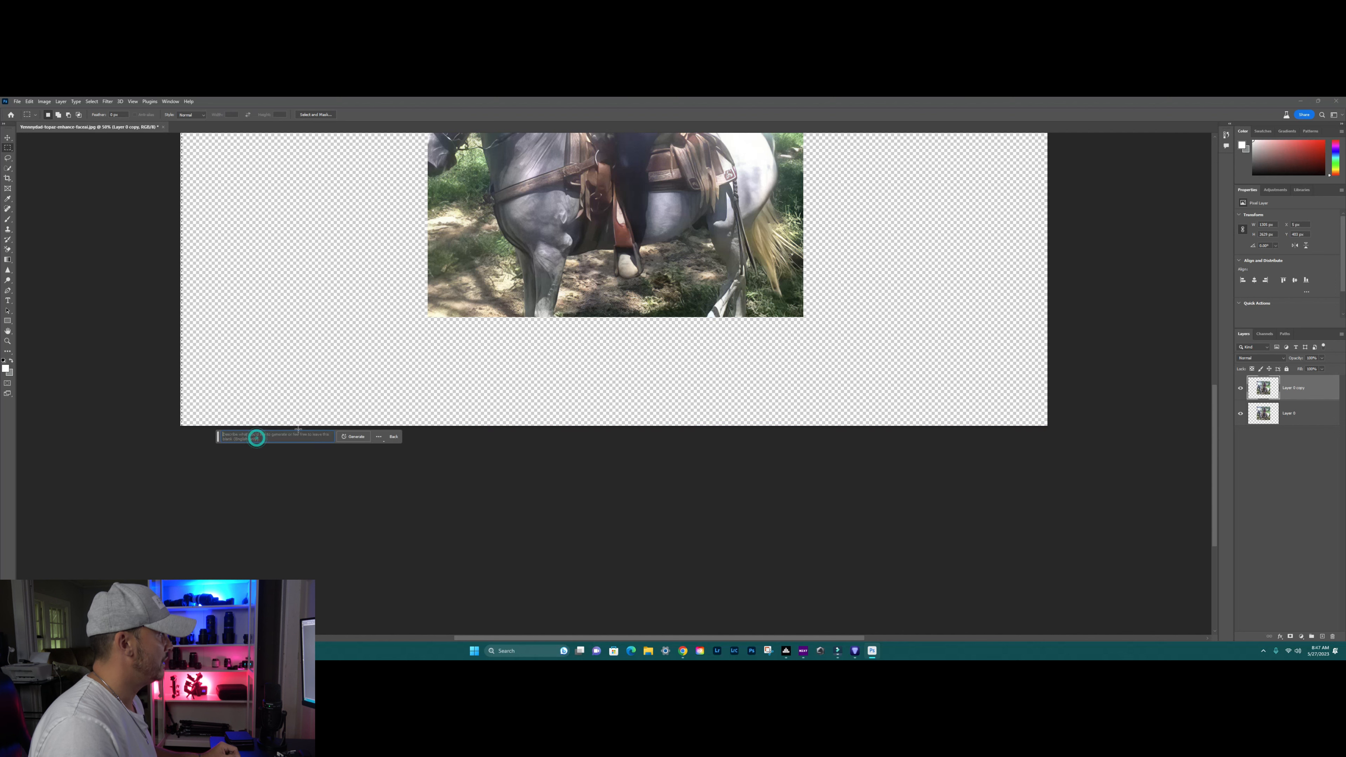
{"action": "left_click", "coordinate": [365, 442]}
{"action": "scroll", "coordinate": [374, 435], "scroll_direction": "up", "scroll_amount": 5}
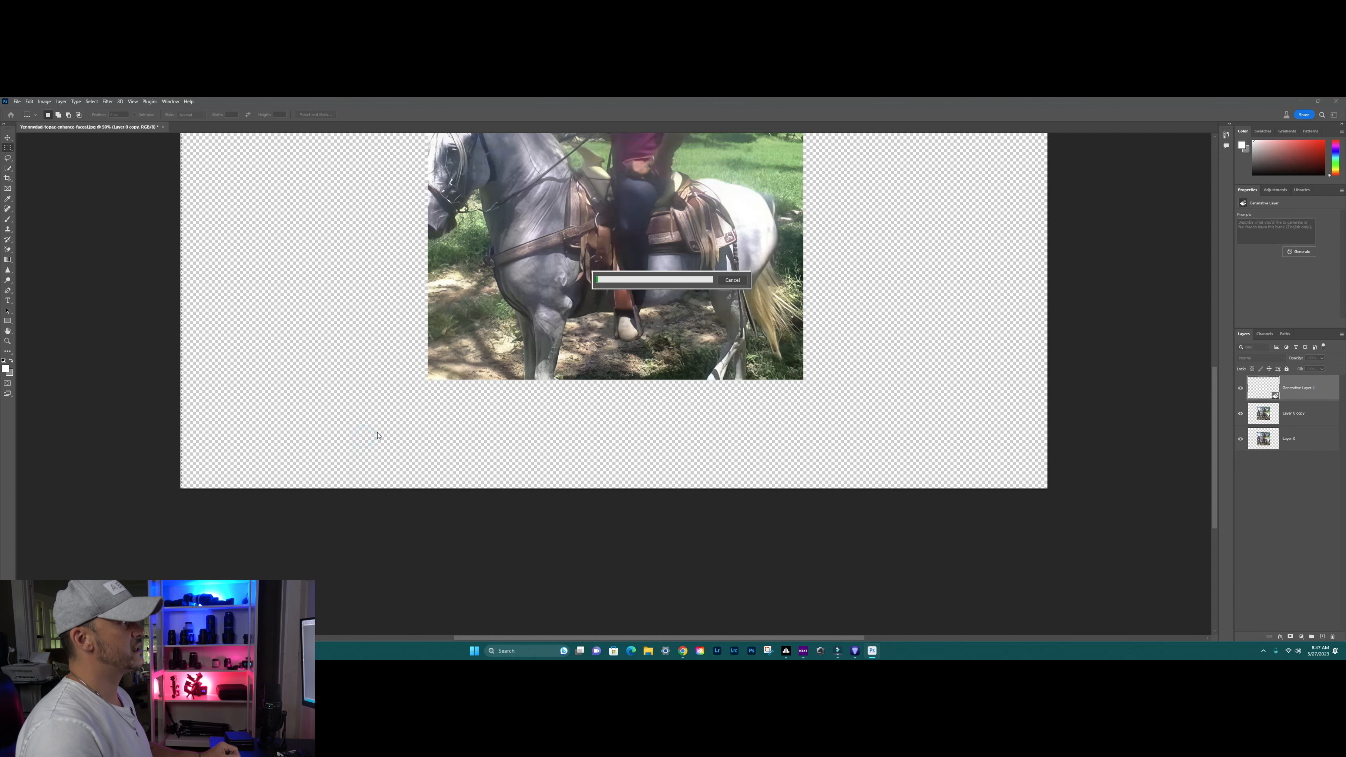
{"action": "scroll", "coordinate": [377, 429], "scroll_direction": "up", "scroll_amount": 2}
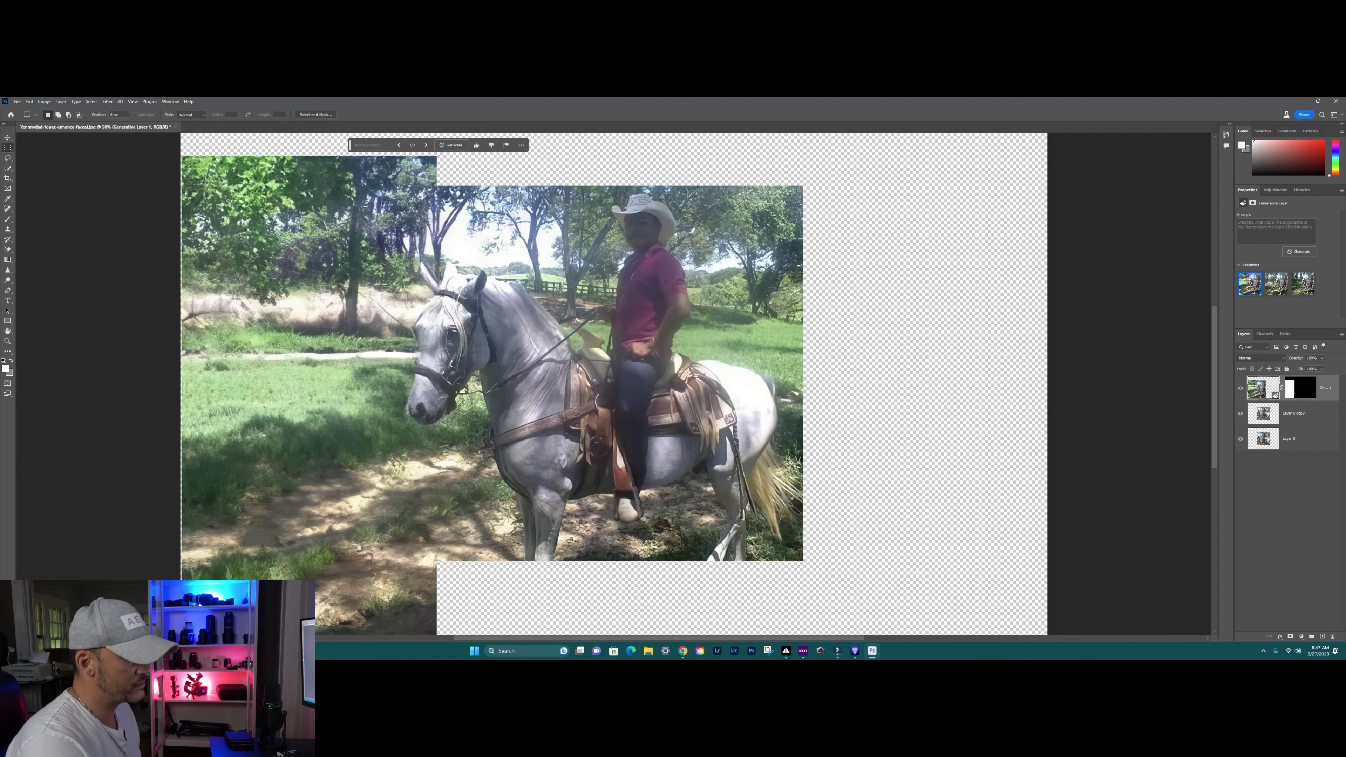
{"action": "left_click", "coordinate": [1263, 653]}
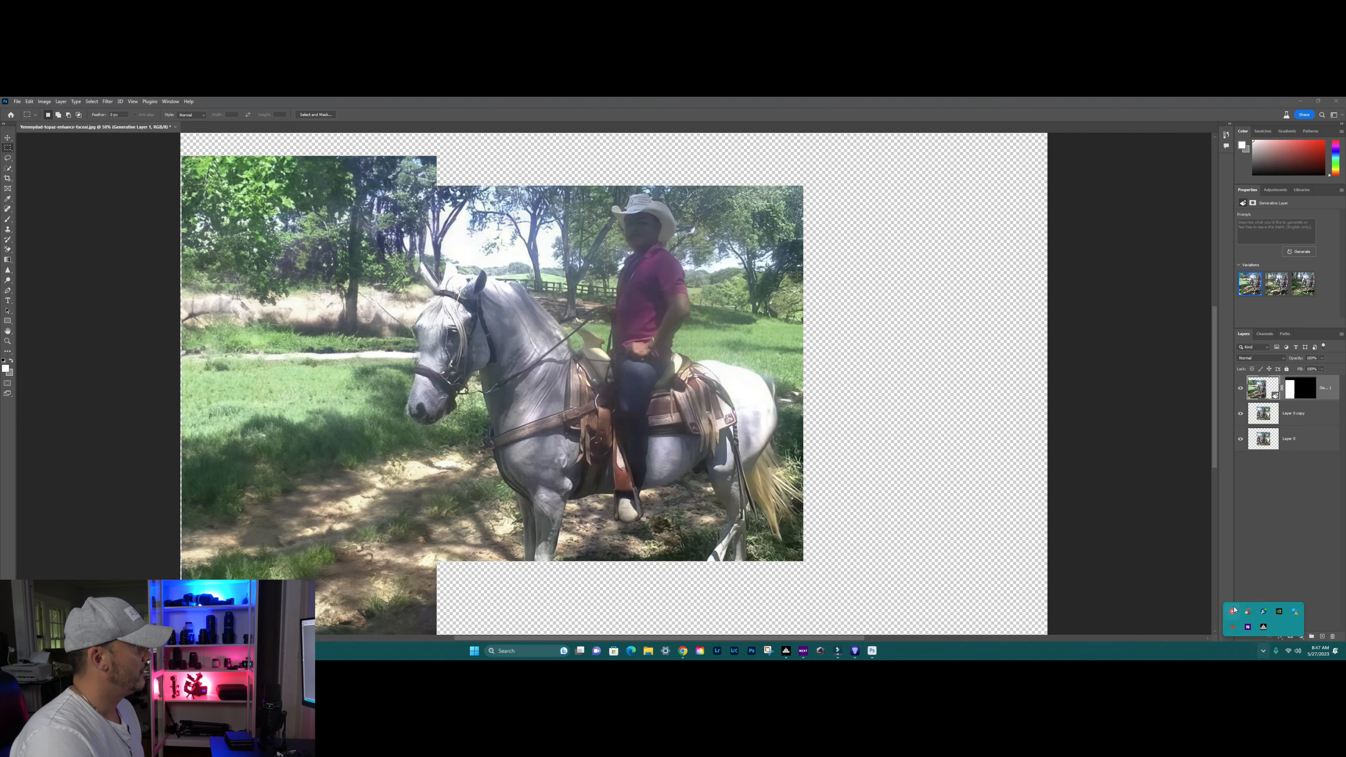
{"action": "scroll", "coordinate": [958, 513], "scroll_direction": "down", "scroll_amount": 5}
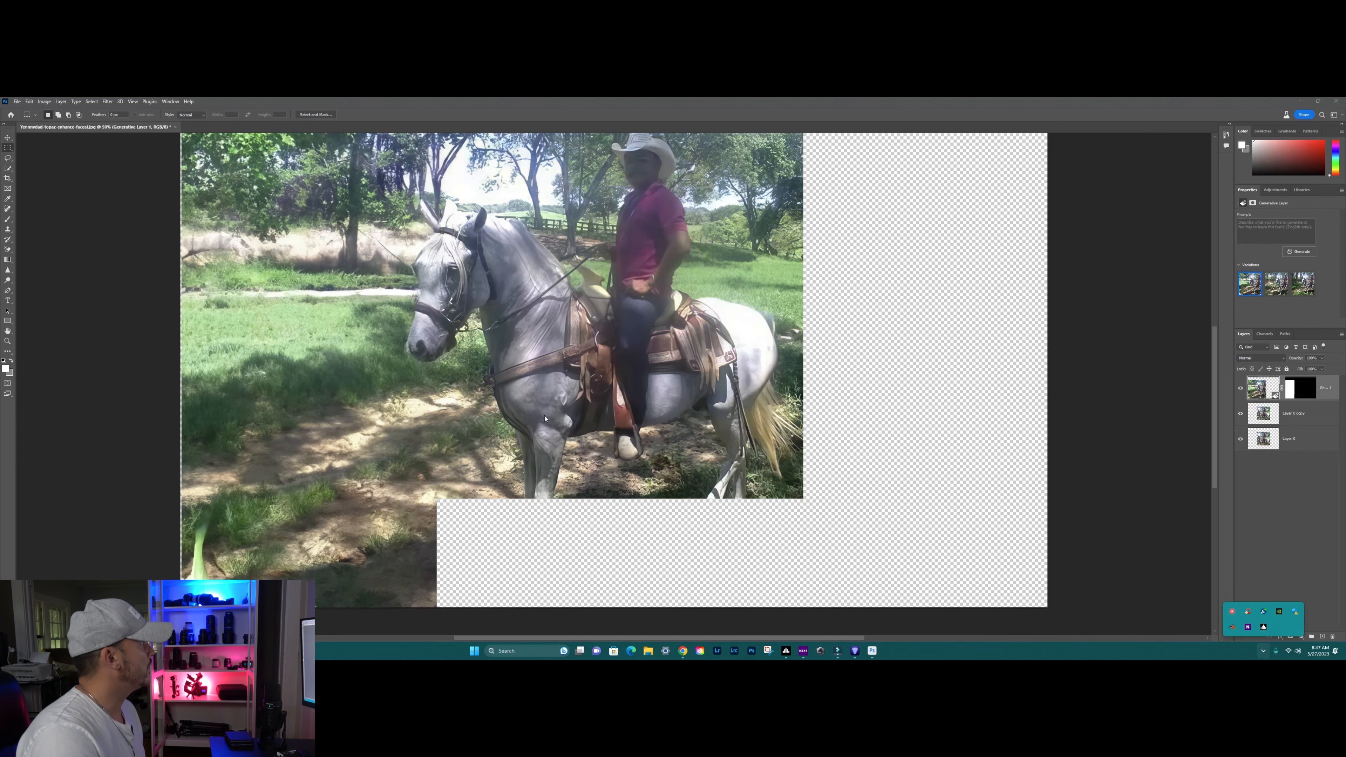
{"action": "scroll", "coordinate": [519, 460], "scroll_direction": "up", "scroll_amount": 3}
{"action": "scroll", "coordinate": [519, 459], "scroll_direction": "up", "scroll_amount": 3}
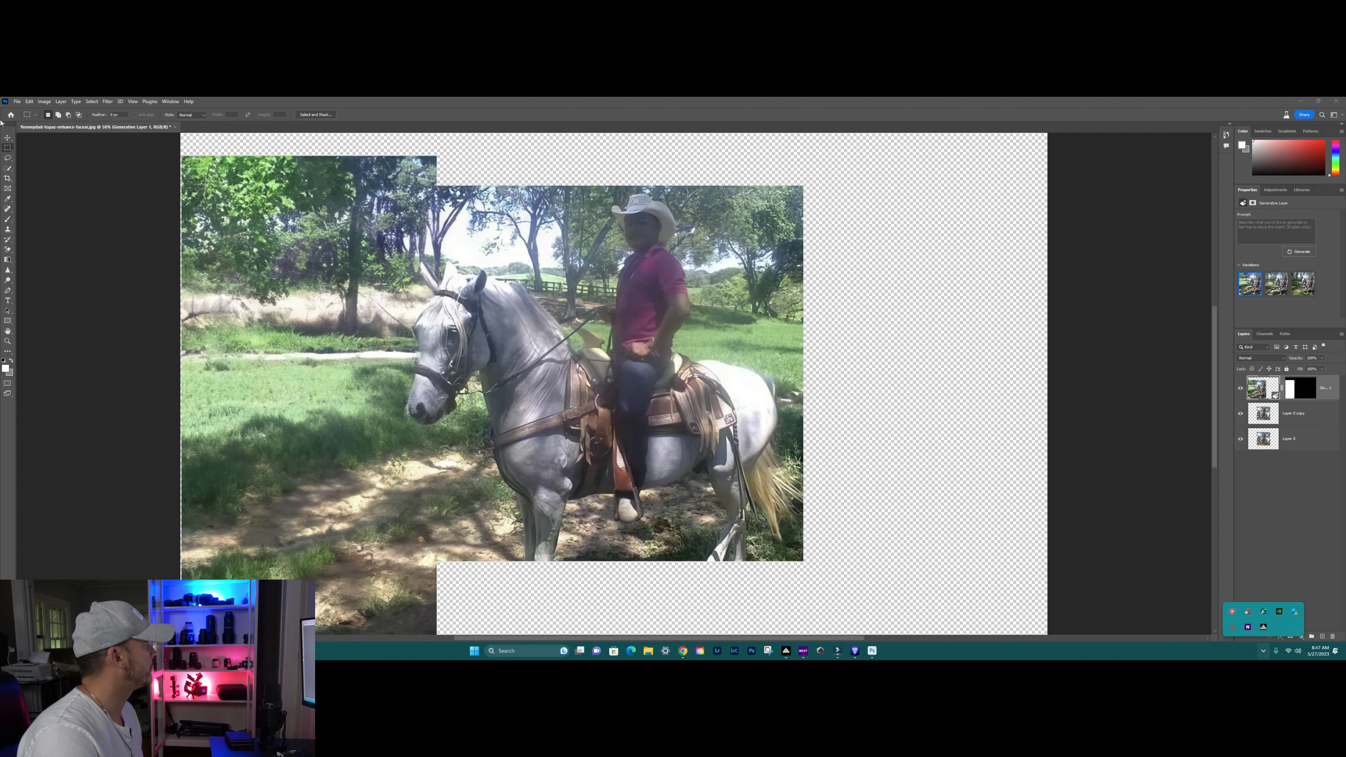
Marquee-select the blank strip below the horse, overlapping the neighbouring image edges, and fill it using Generative Fill without a prompt
{"action": "left_click", "coordinate": [4, 149]}
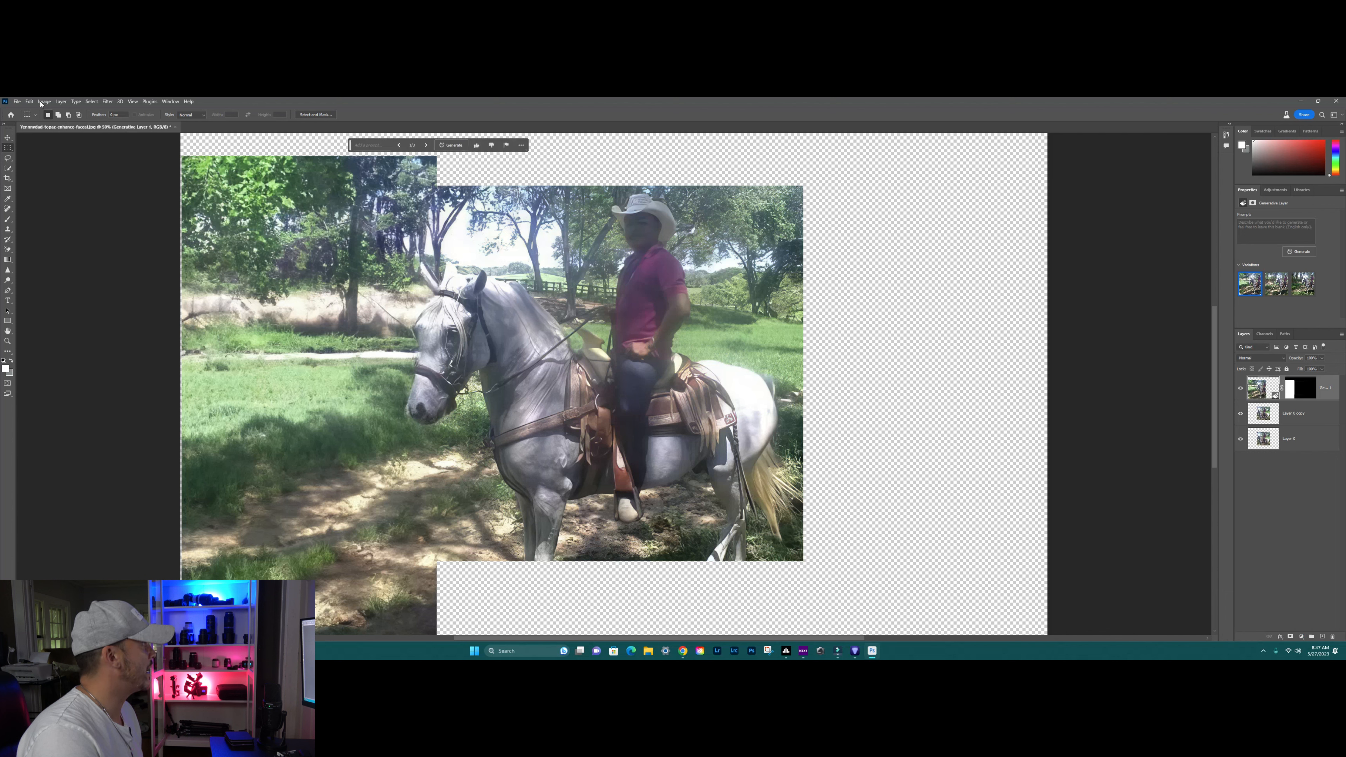
{"action": "right_click", "coordinate": [8, 150]}
{"action": "left_click", "coordinate": [22, 149]}
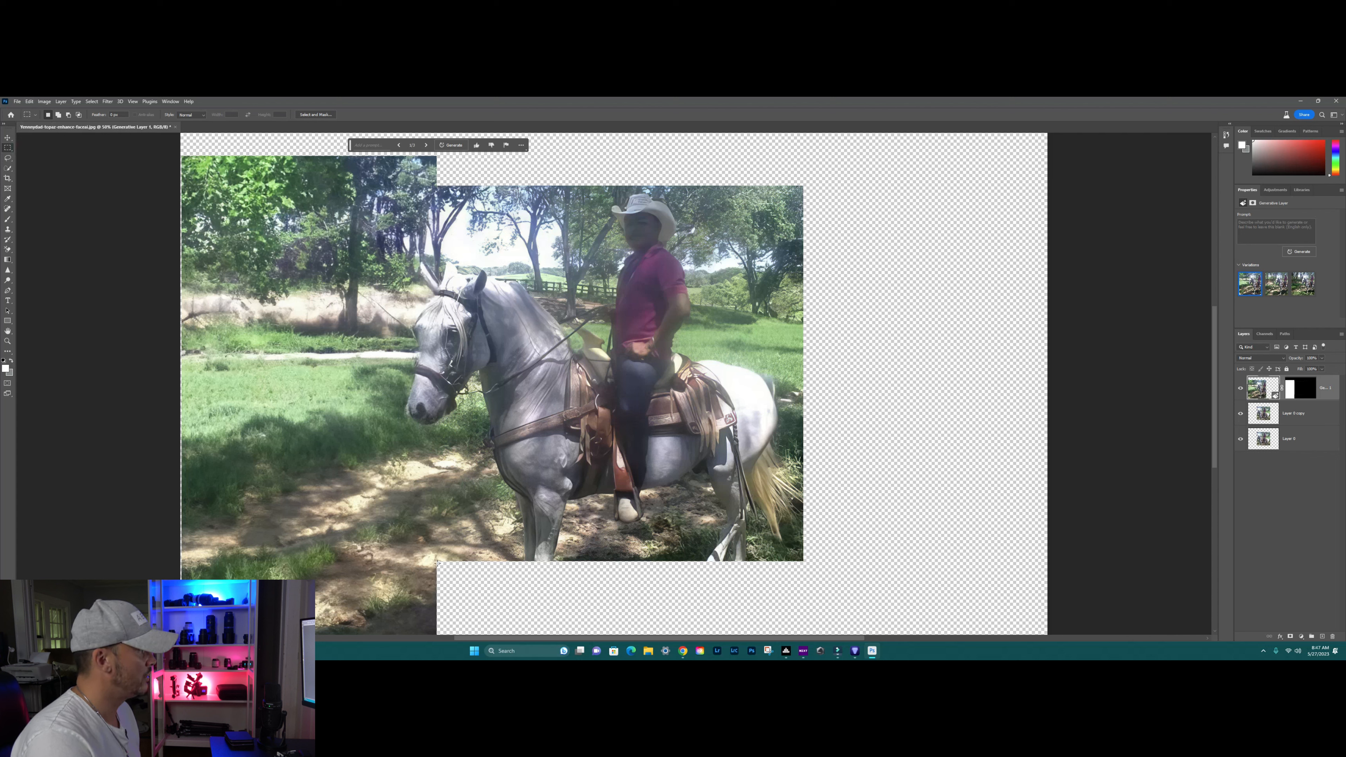
{"action": "left_click_drag", "start_coordinate": [441, 559], "coordinate": [476, 525]}
{"action": "left_click_drag", "start_coordinate": [417, 488], "coordinate": [823, 620]}
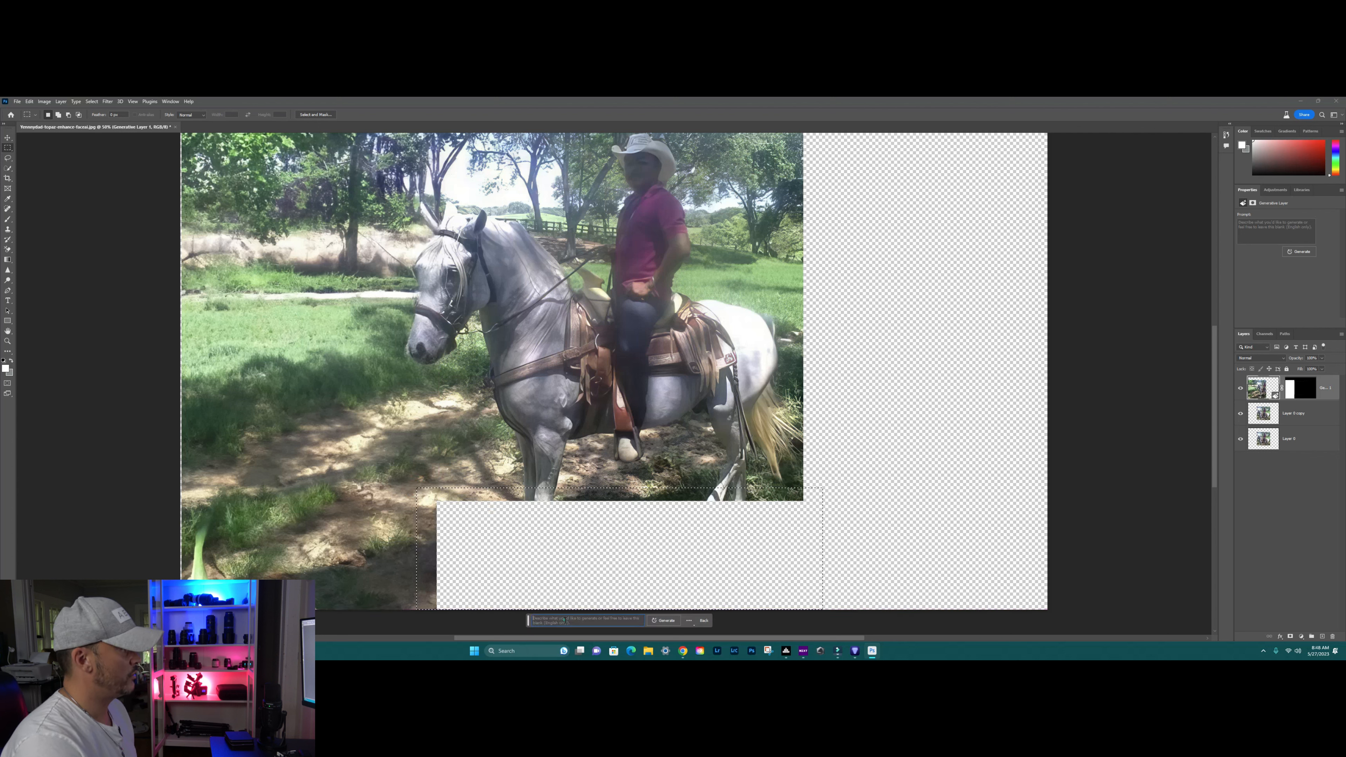
{"action": "left_click", "coordinate": [664, 620]}
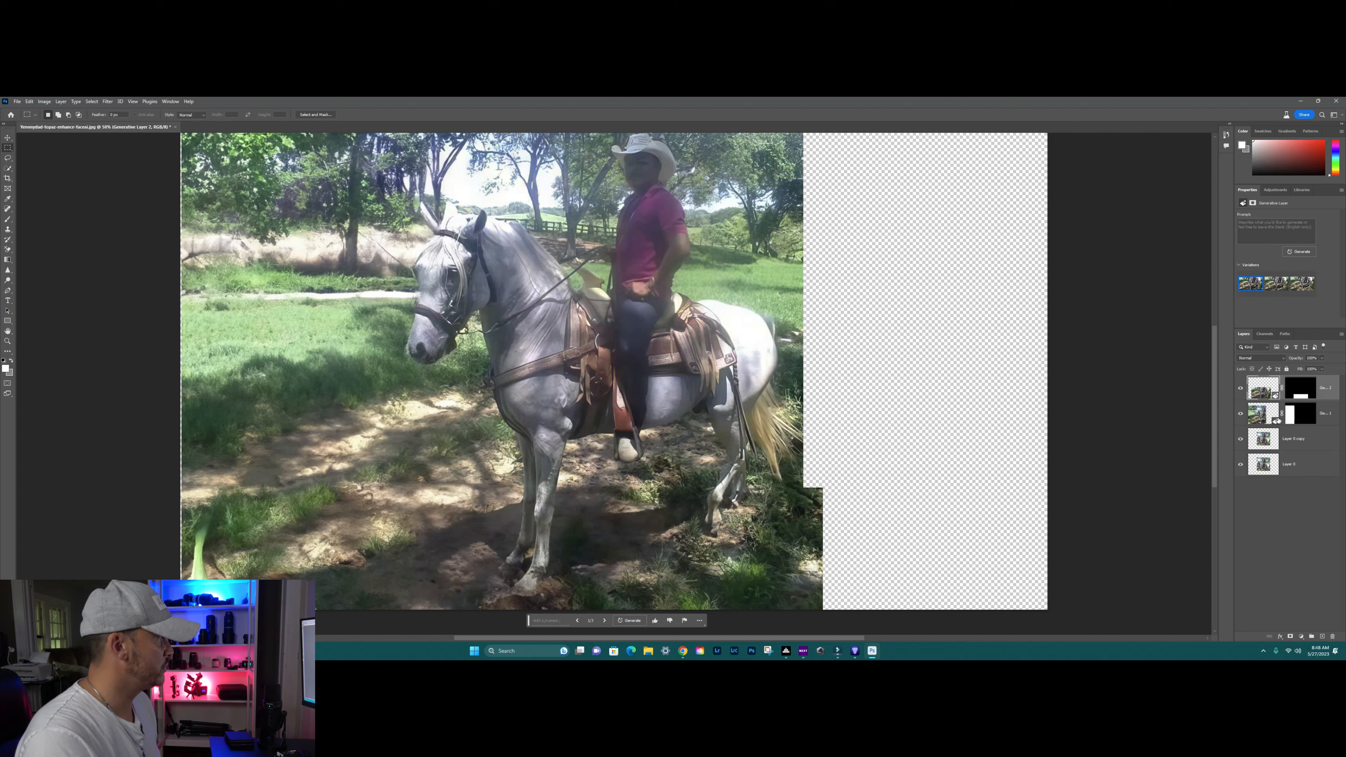
Preview the second generated variation of the horse's legs and ground, and switch to the third one
{"action": "left_click", "coordinate": [1279, 287]}
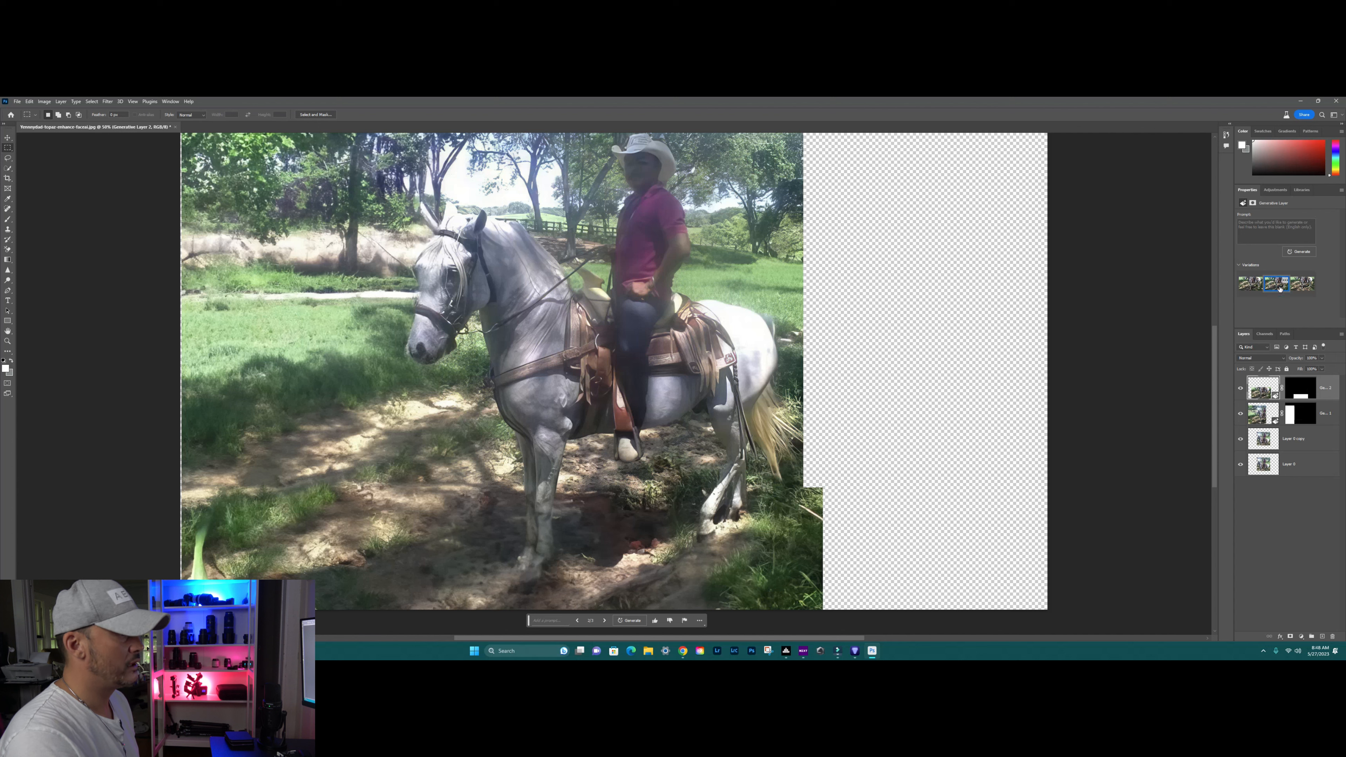
{"action": "left_click", "coordinate": [1302, 286]}
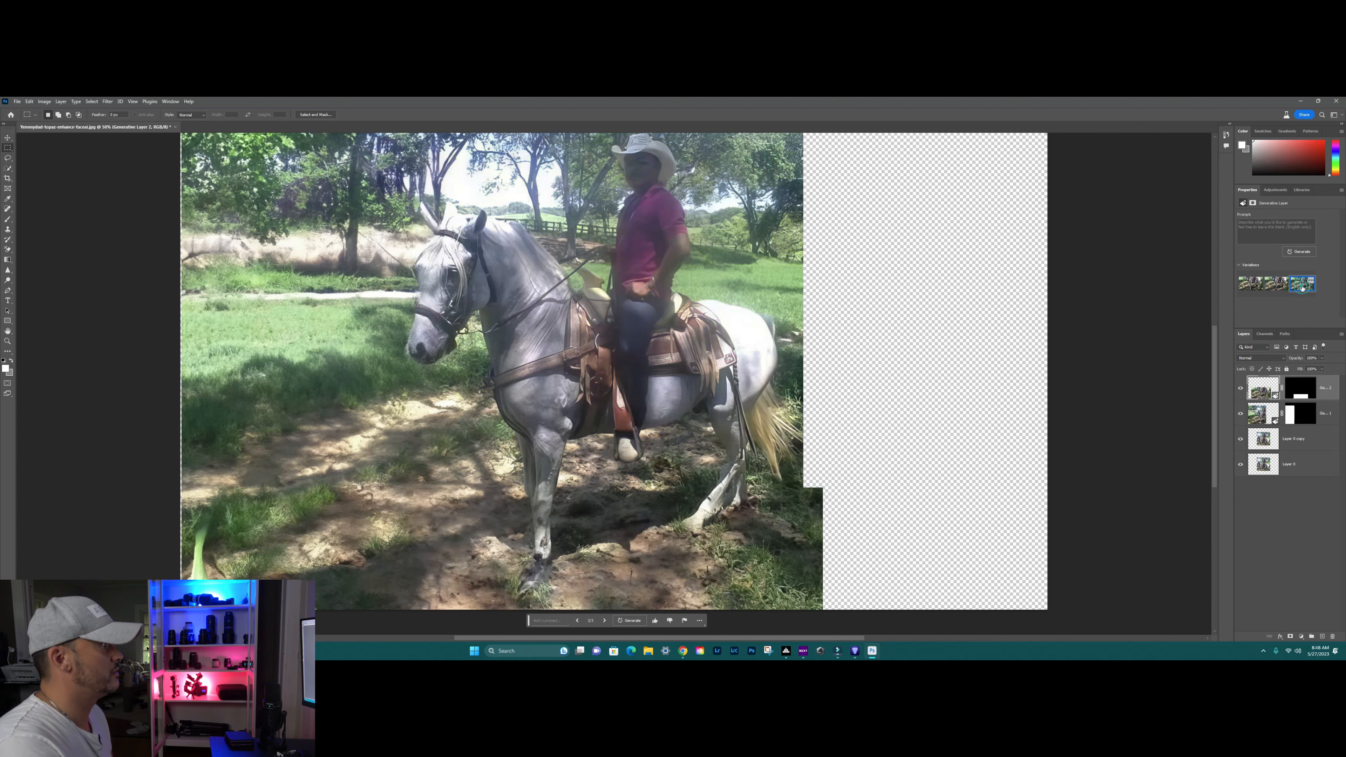
Compare the generated variations of the horse's legs and ground, and keep the first one
{"action": "left_click", "coordinate": [1276, 289]}
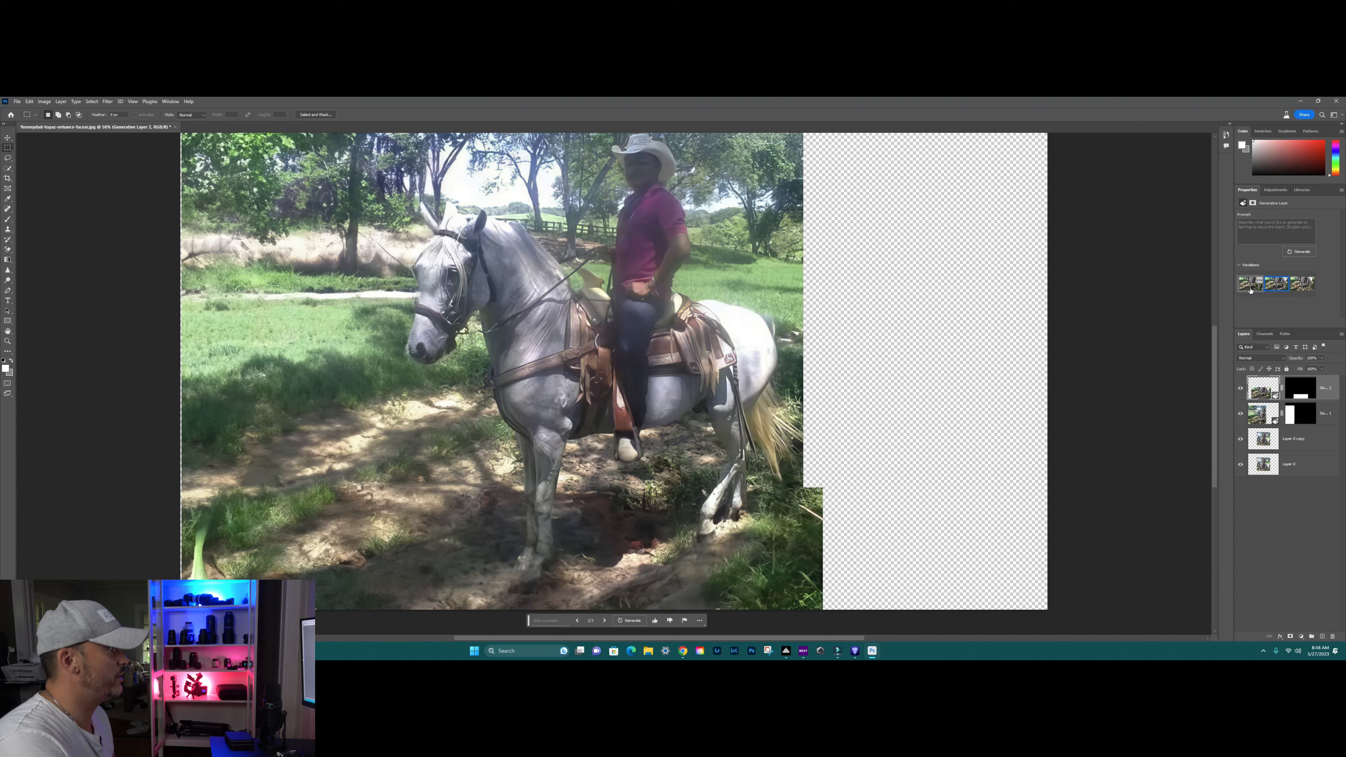
{"action": "left_click", "coordinate": [1250, 289]}
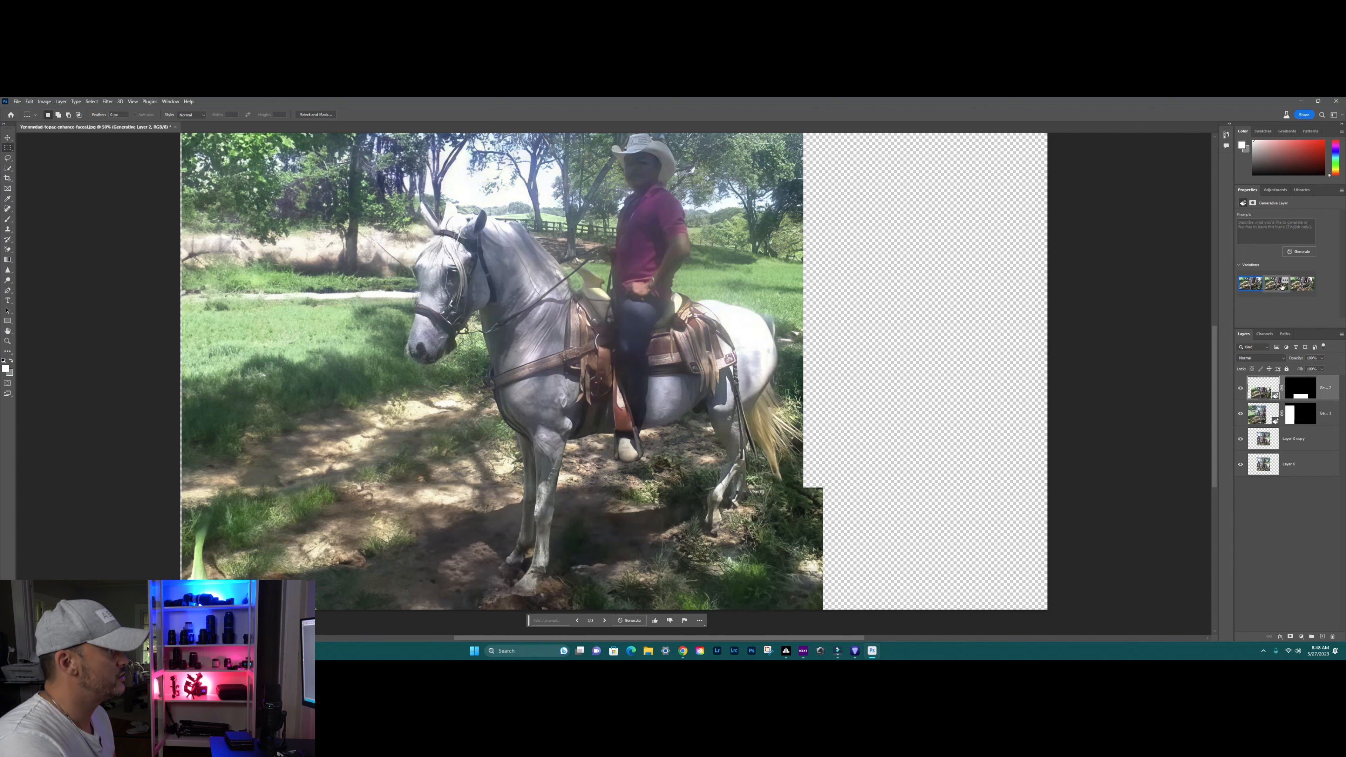
{"action": "left_click", "coordinate": [1282, 286]}
{"action": "left_click", "coordinate": [1257, 286]}
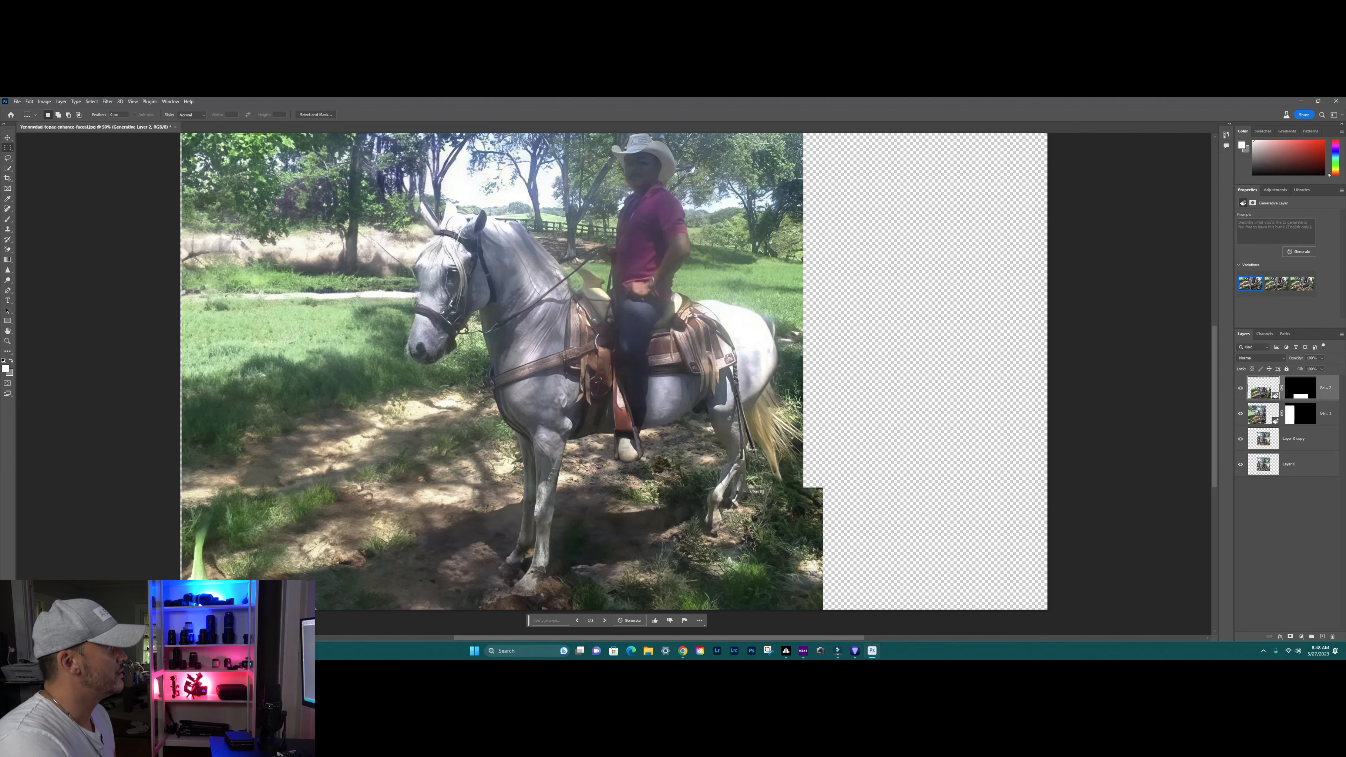
Marquee-select the blank canvas behind the horse's tail, slightly overlapping the photo, and fill it using Generative Fill without a prompt
{"action": "scroll", "coordinate": [753, 450], "scroll_direction": "up", "scroll_amount": 5}
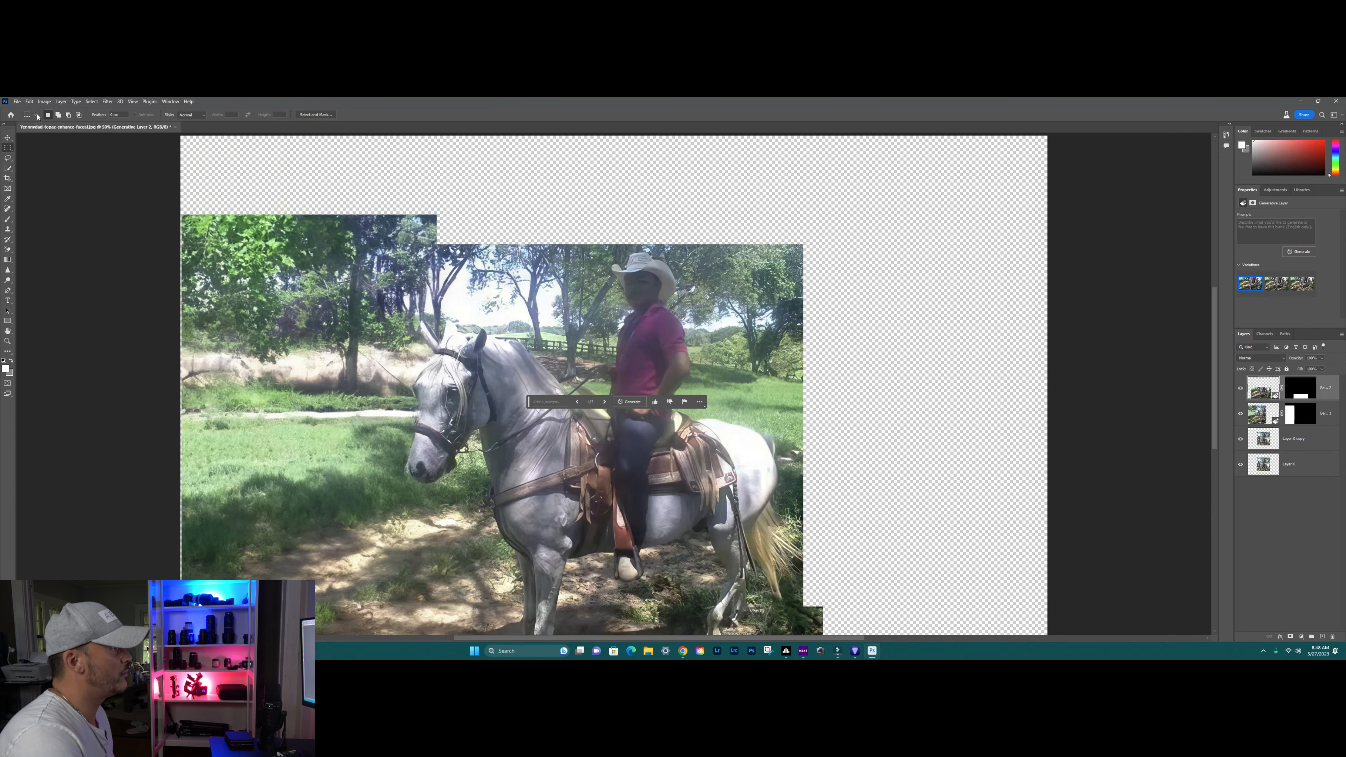
{"action": "left_click_drag", "start_coordinate": [798, 144], "coordinate": [1048, 619]}
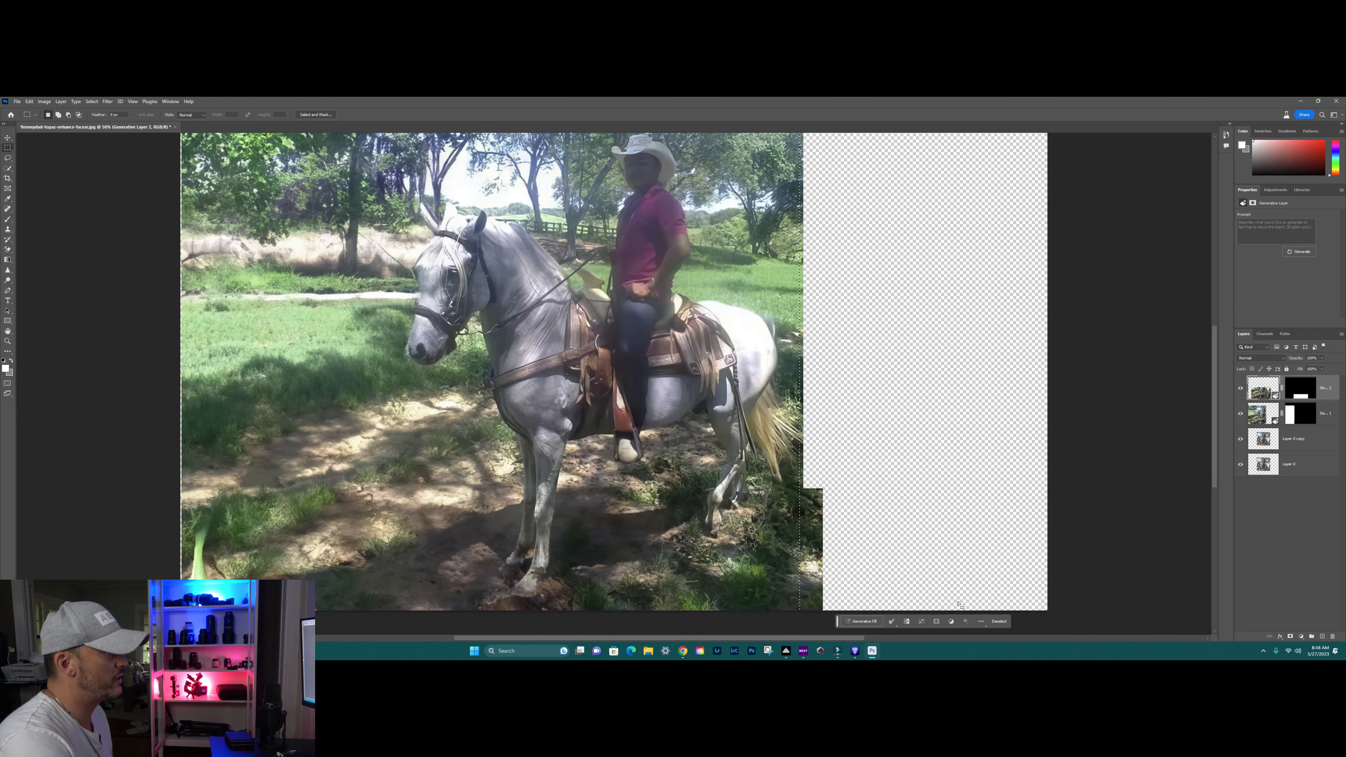
{"action": "left_click", "coordinate": [866, 621]}
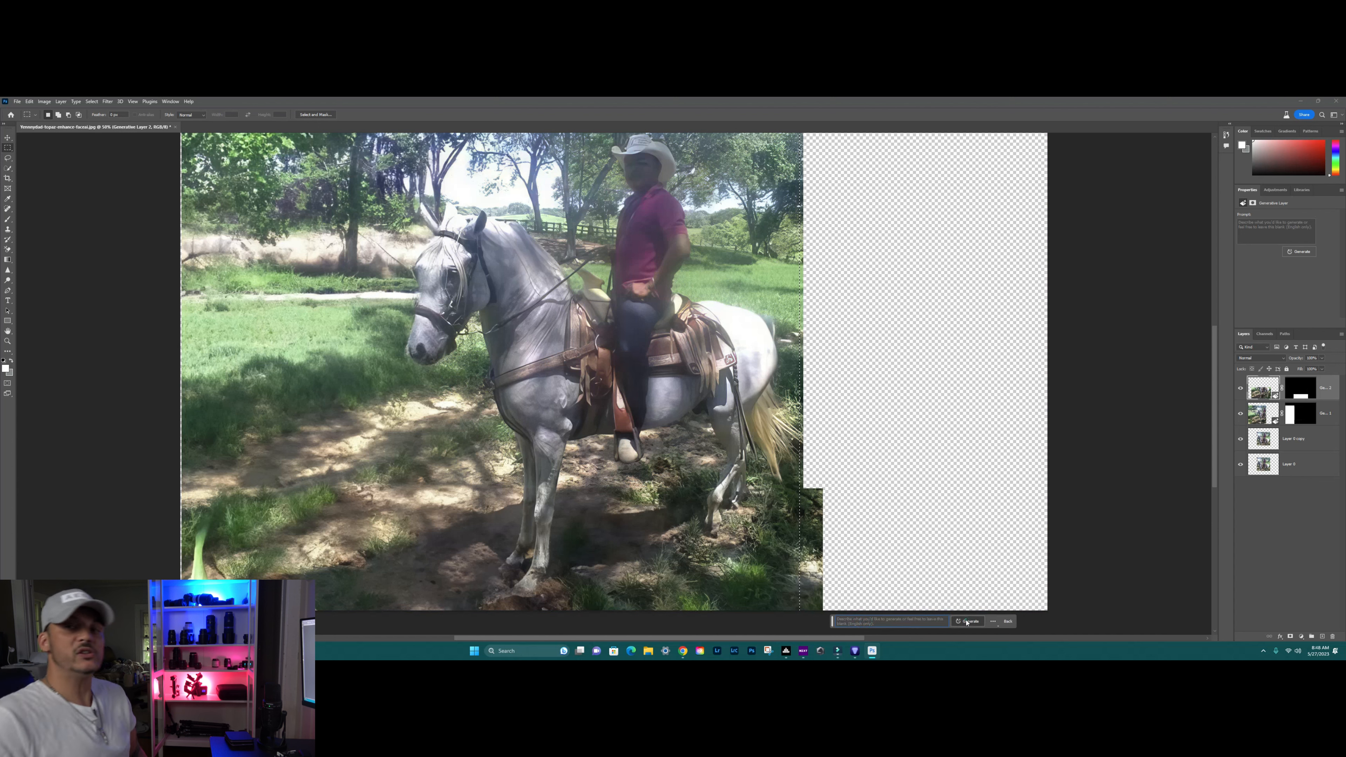
{"action": "left_click", "coordinate": [964, 619]}
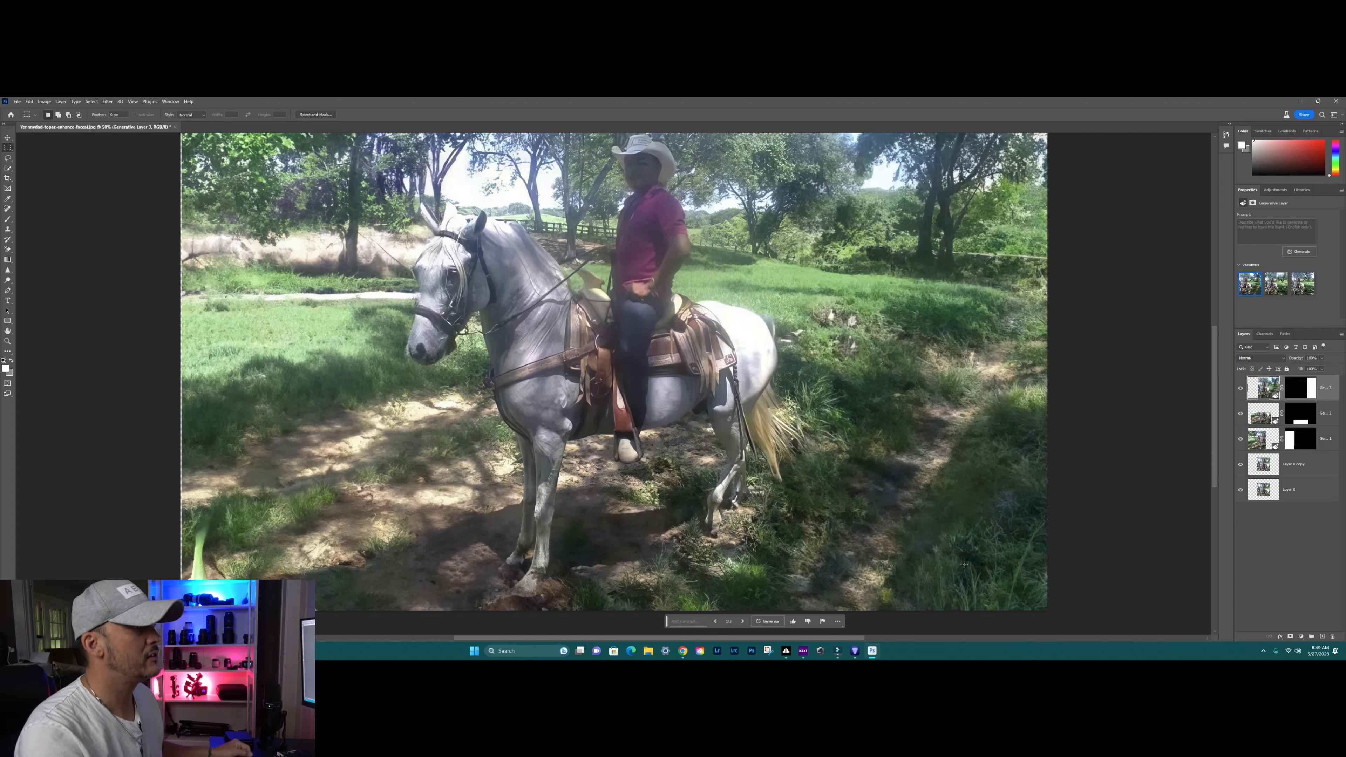
Compare the three generated variations of the scenery behind the horse, and keep the second one
{"action": "left_click", "coordinate": [1277, 286]}
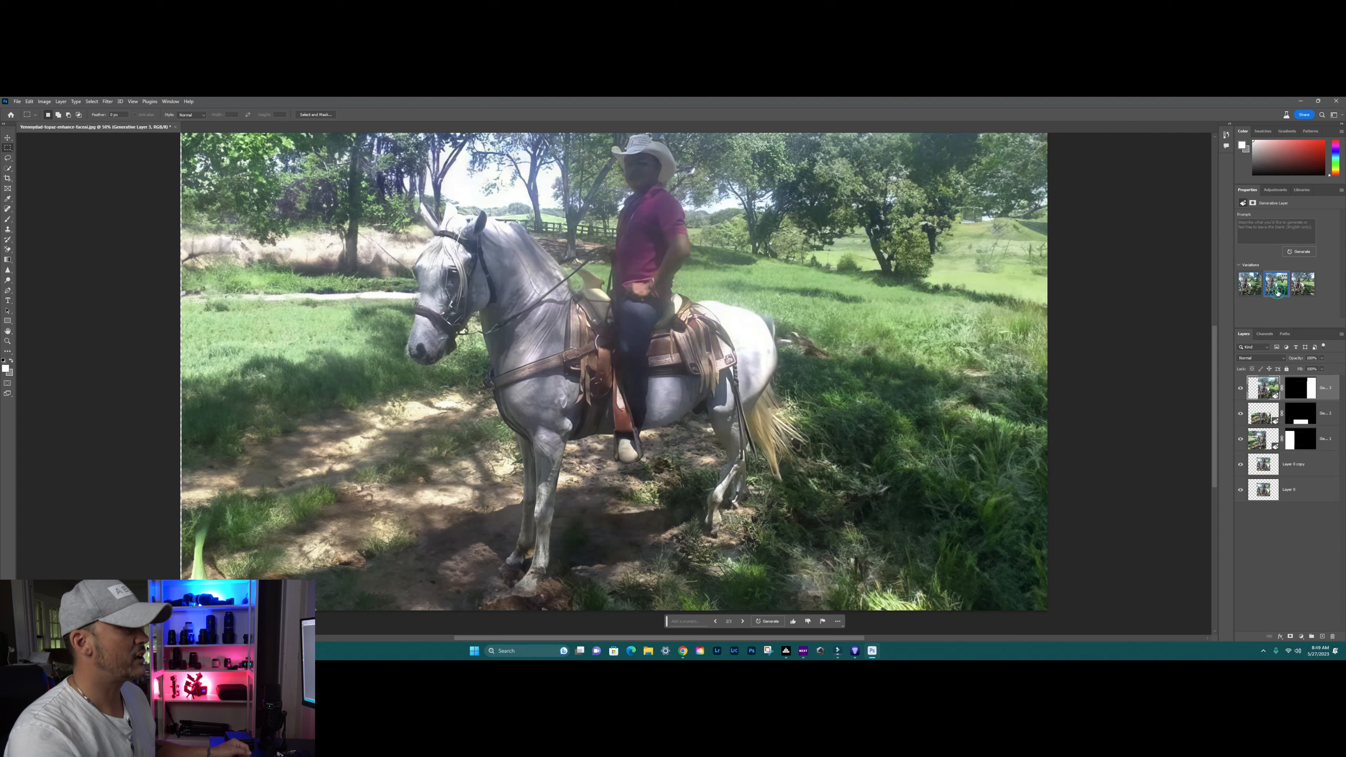
{"action": "left_click", "coordinate": [1302, 285]}
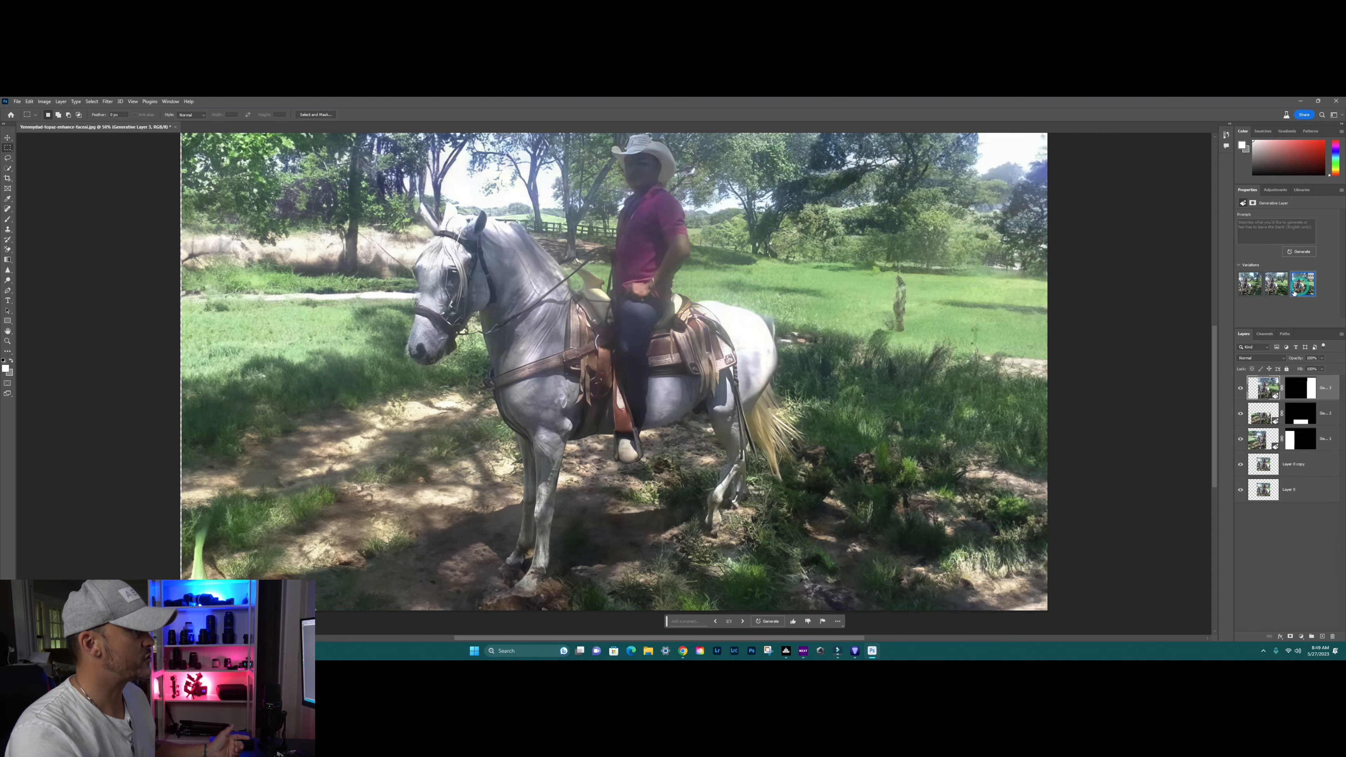
{"action": "left_click", "coordinate": [1270, 290]}
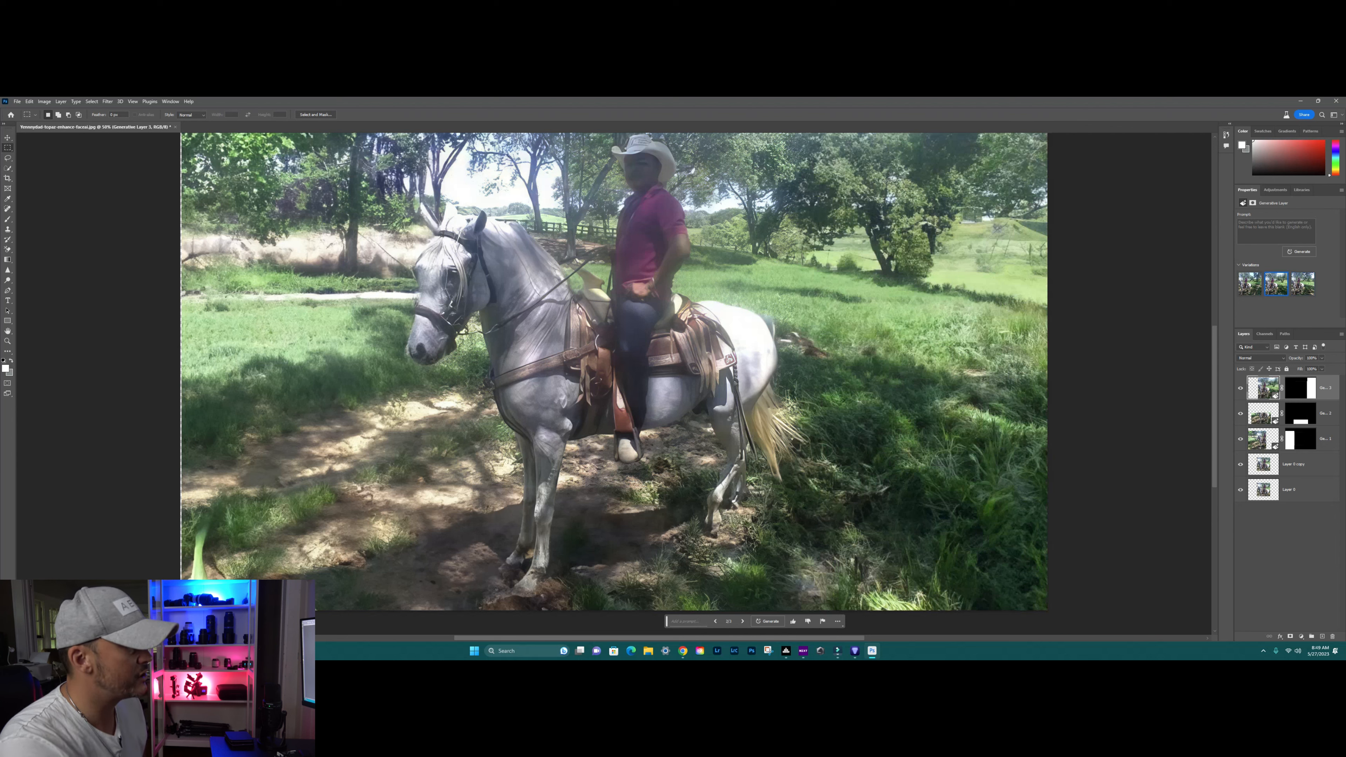
{"action": "left_click", "coordinate": [1250, 287]}
{"action": "left_click", "coordinate": [1282, 288]}
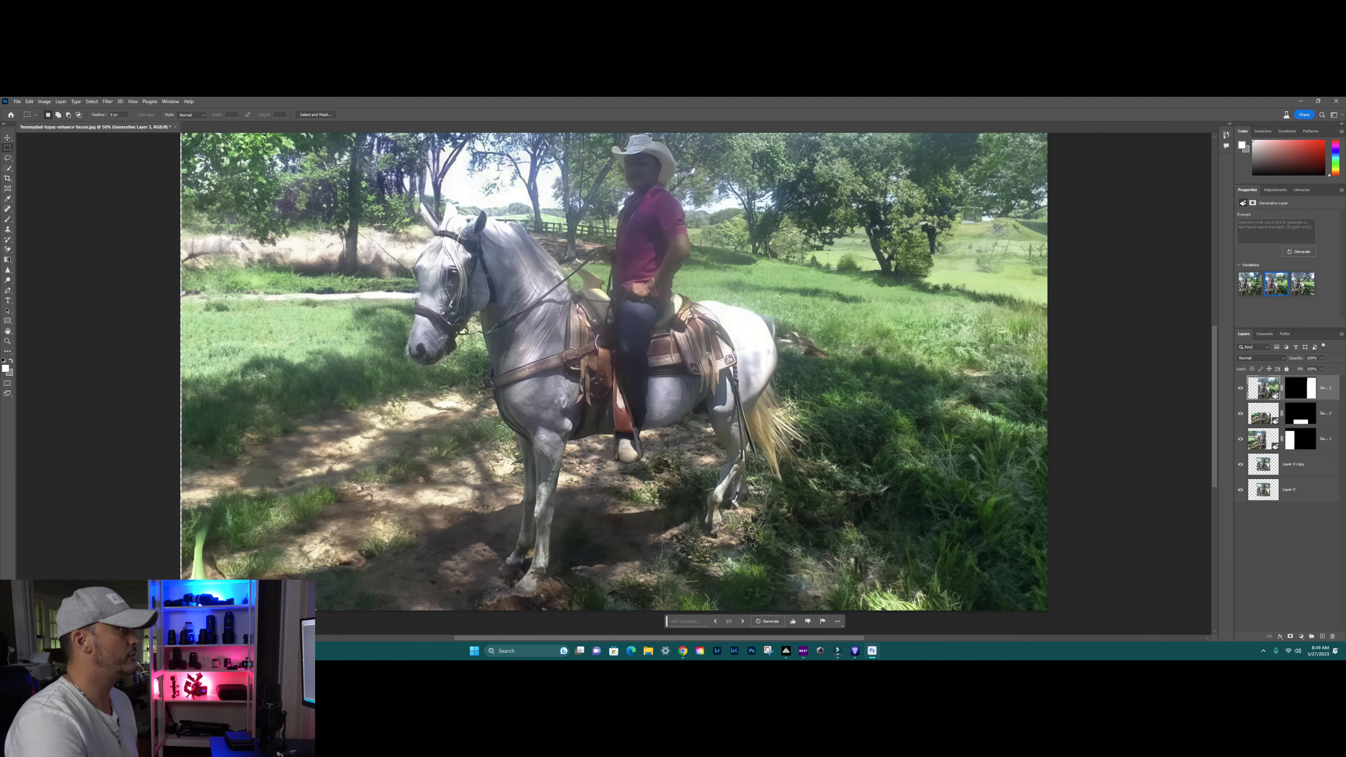
Marquee-select the full-width blank strip above the rider, overlapping the treetops, and fill it using Generative Fill without a prompt
{"action": "scroll", "coordinate": [800, 368], "scroll_direction": "up", "scroll_amount": 5}
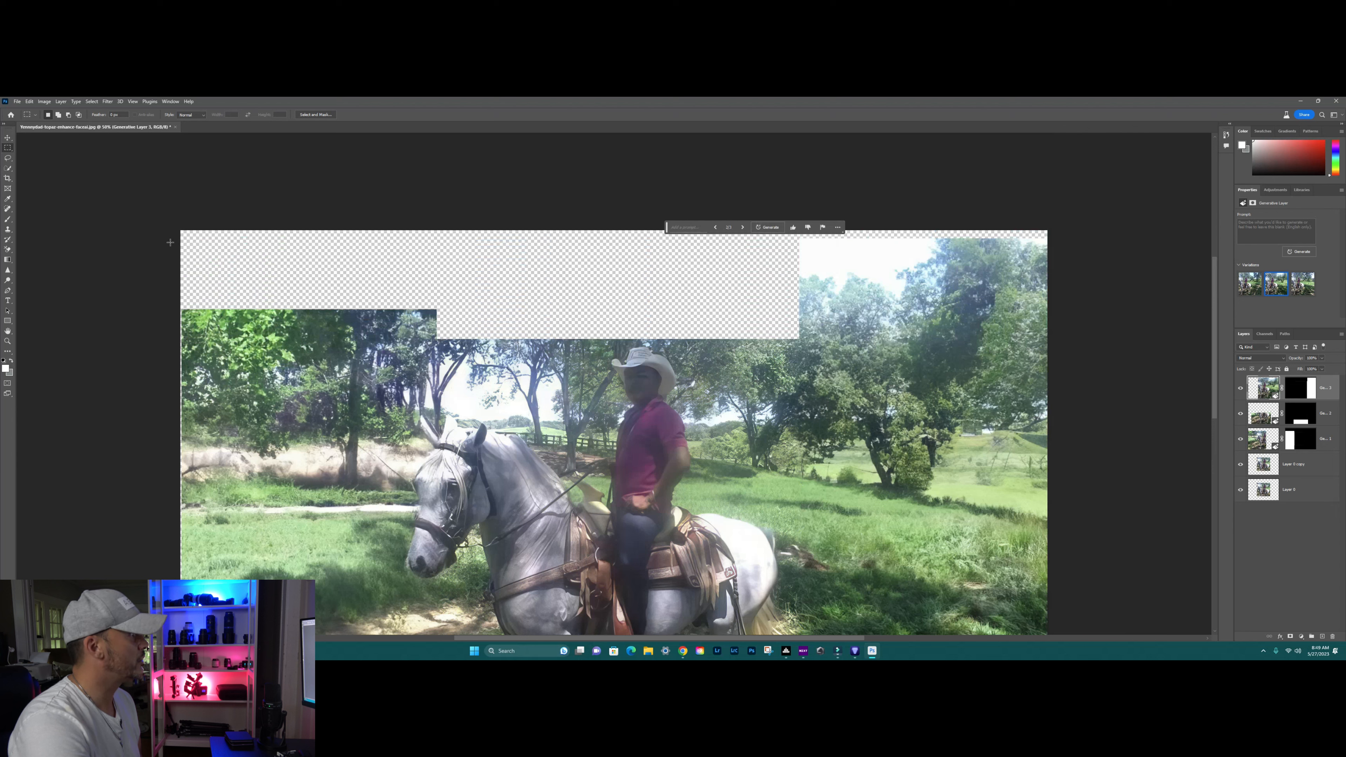
{"action": "left_click_drag", "start_coordinate": [174, 225], "coordinate": [1101, 350]}
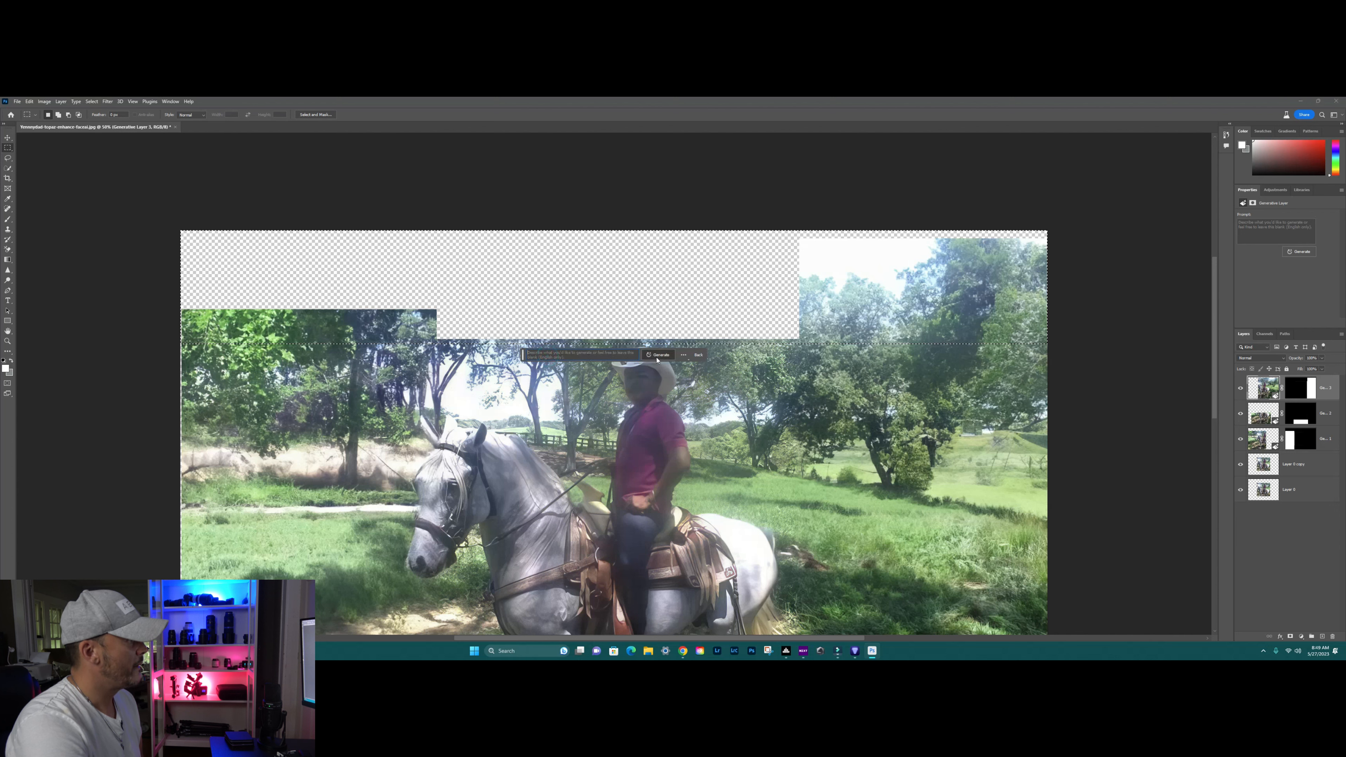
{"action": "left_click", "coordinate": [658, 355]}
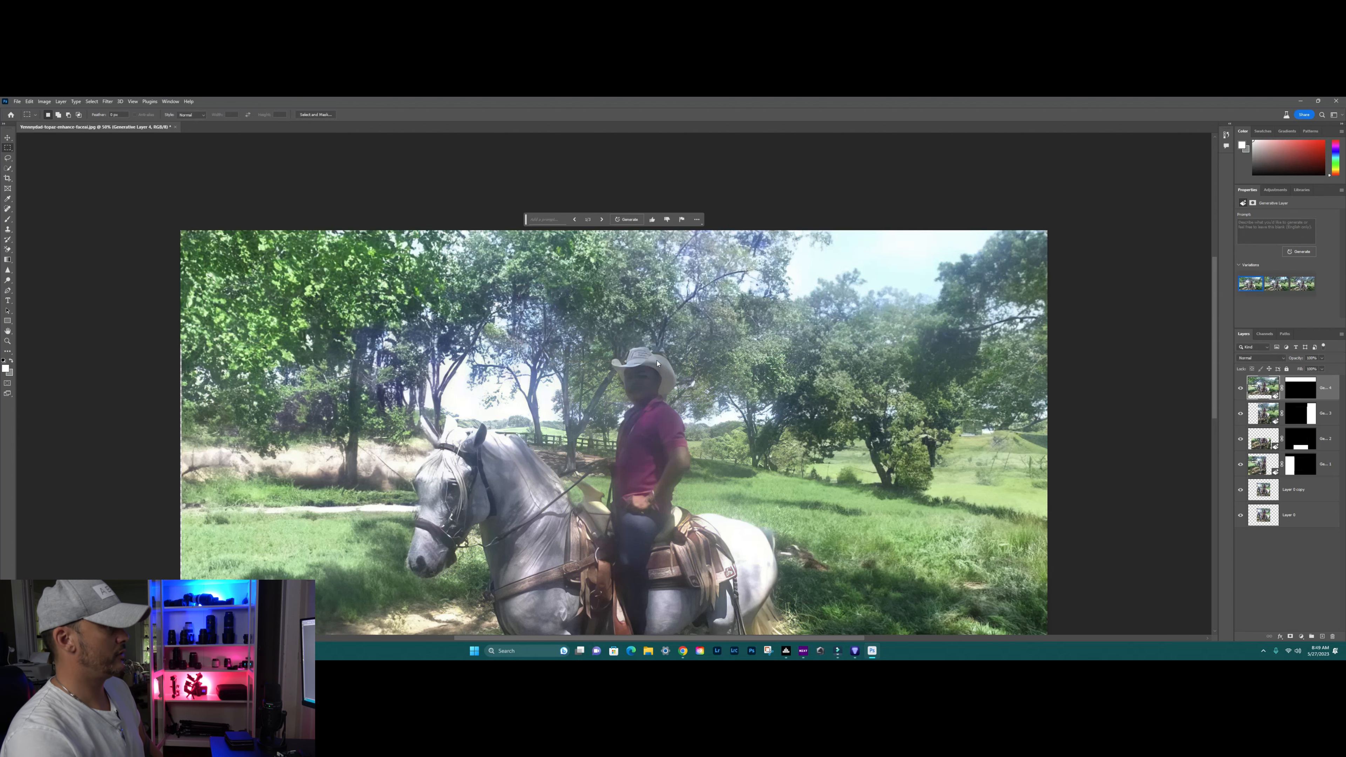
Inspect the expanded horse rider scene from the ground to the treetops, and activate the Crop tool
{"action": "scroll", "coordinate": [657, 363], "scroll_direction": "down", "scroll_amount": 5}
{"action": "scroll", "coordinate": [689, 393], "scroll_direction": "up", "scroll_amount": 2}
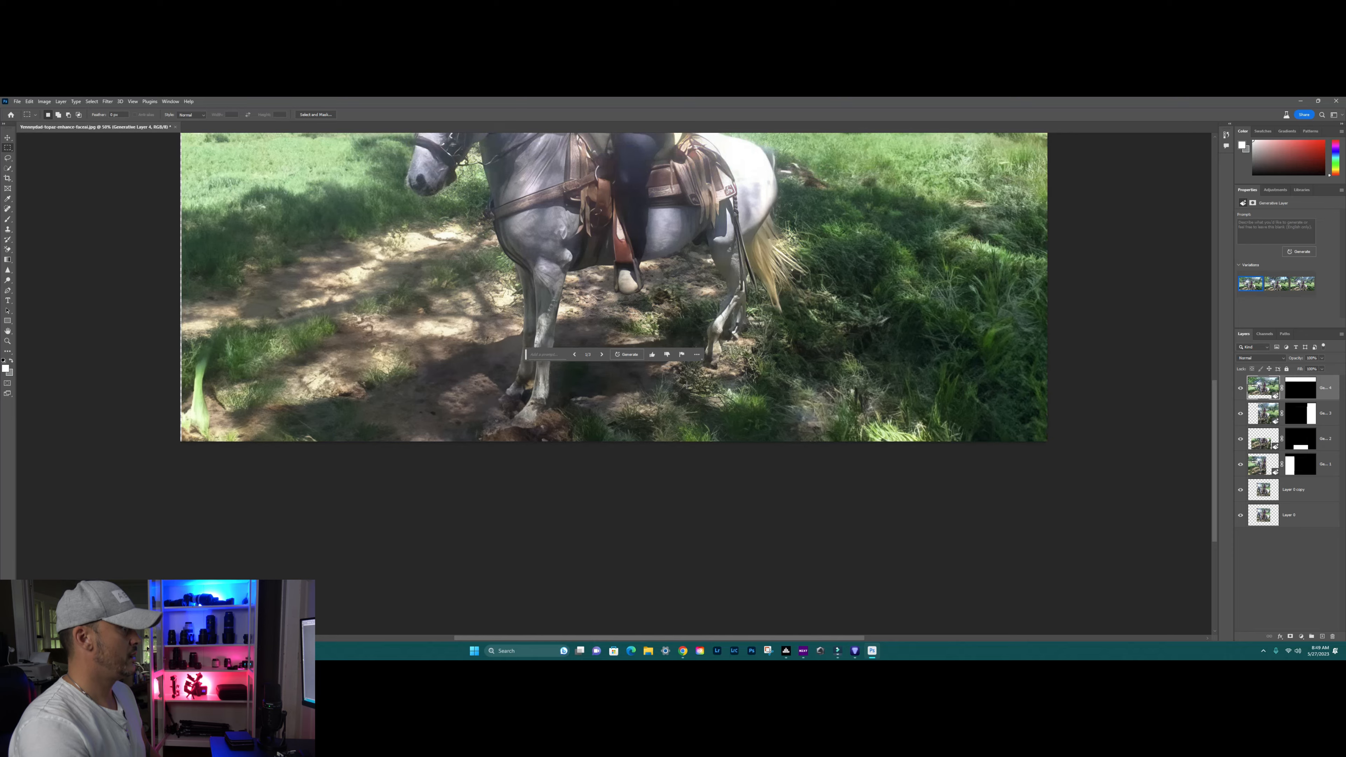
{"action": "scroll", "coordinate": [689, 393], "scroll_direction": "up", "scroll_amount": 3}
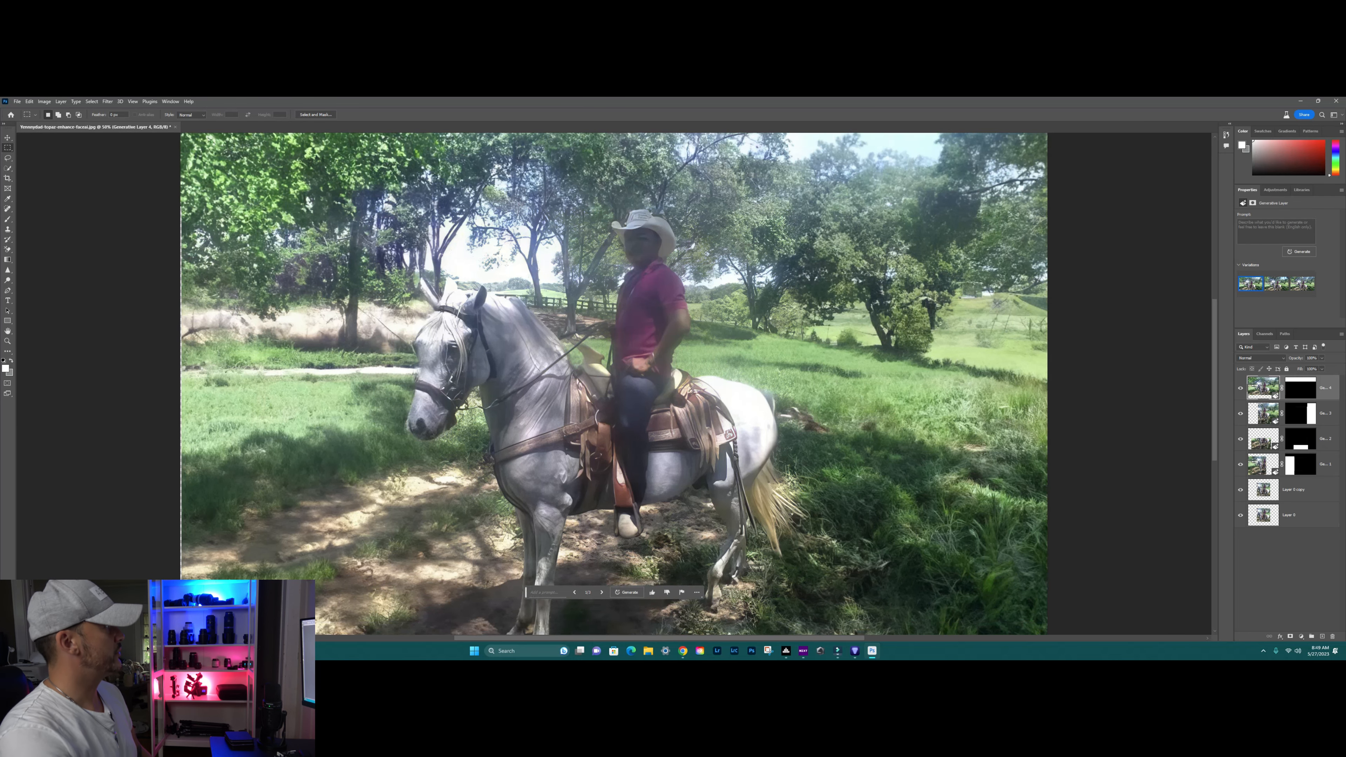
{"action": "scroll", "coordinate": [693, 391], "scroll_direction": "down", "scroll_amount": 1}
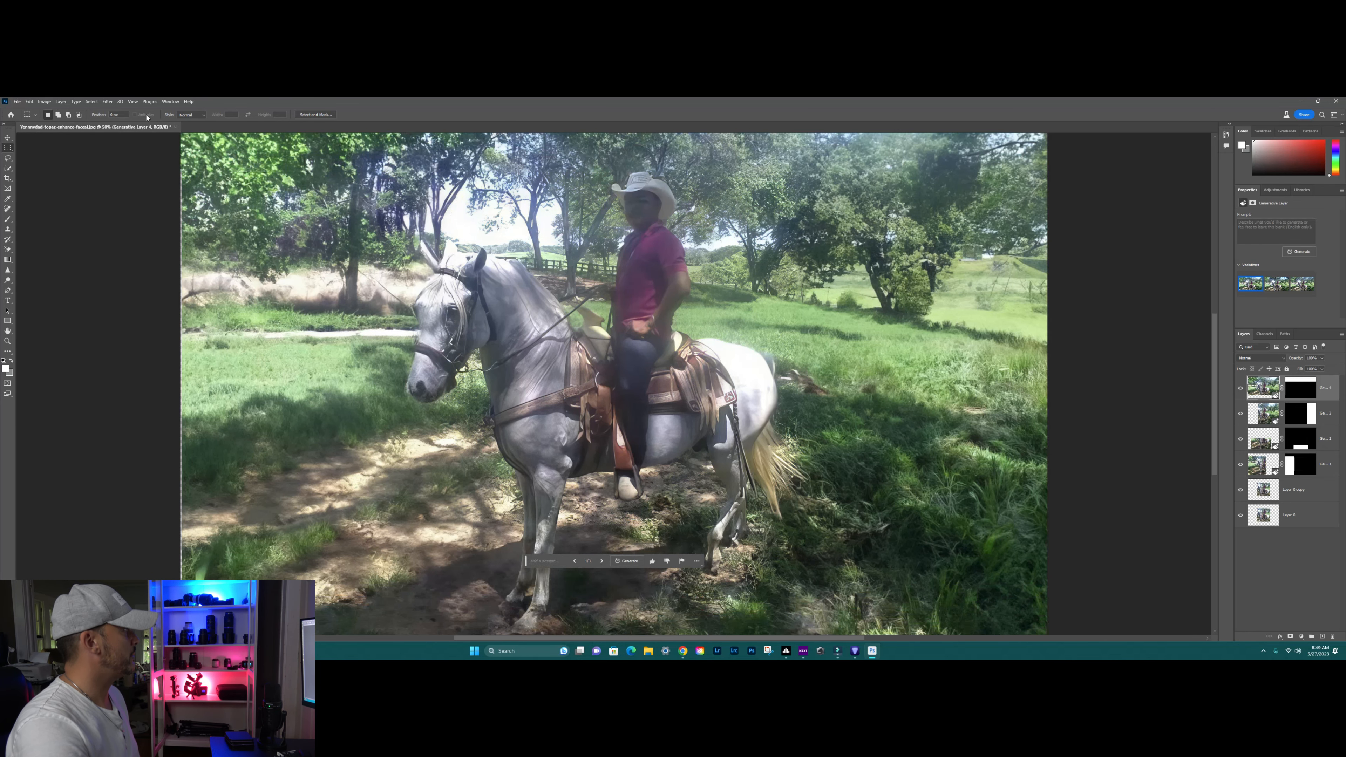
{"action": "left_click", "coordinate": [7, 178]}
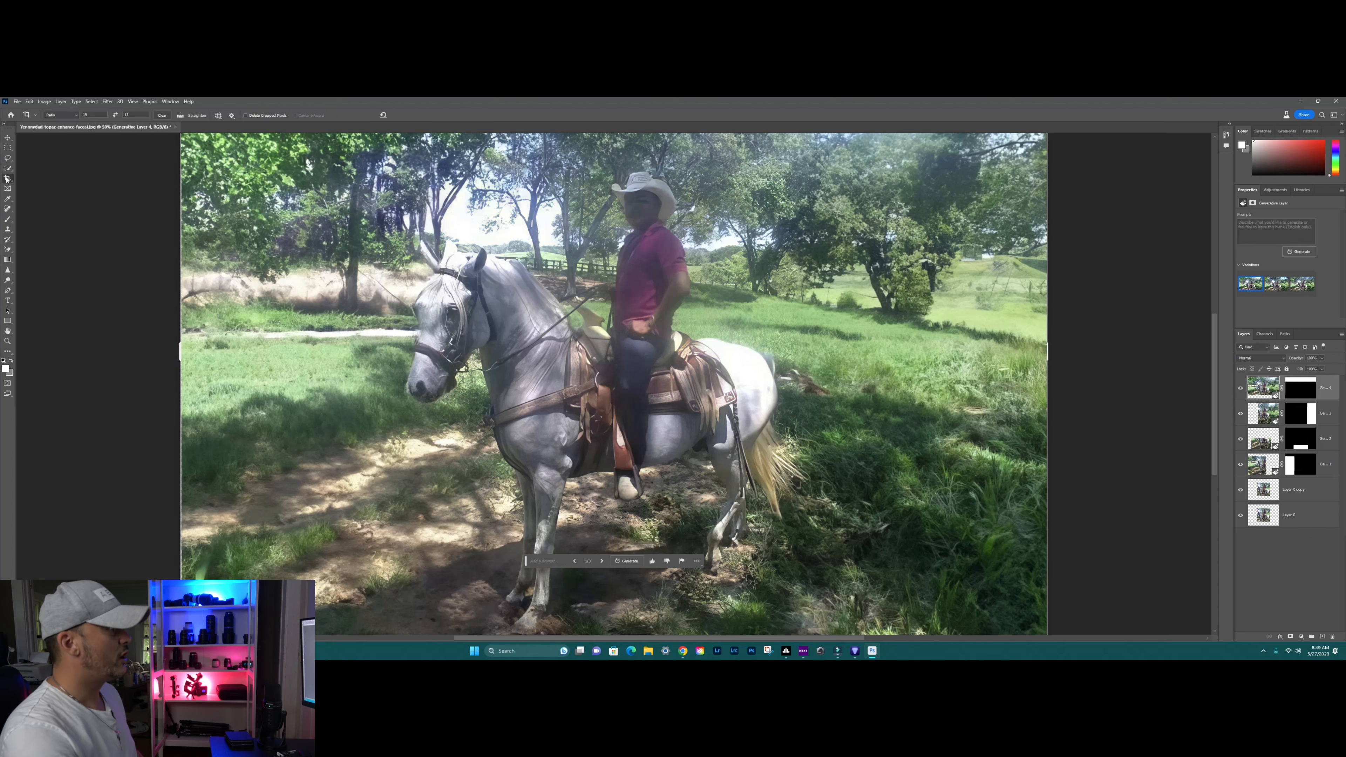
{"action": "scroll", "coordinate": [363, 206], "scroll_direction": "up", "scroll_amount": 2}
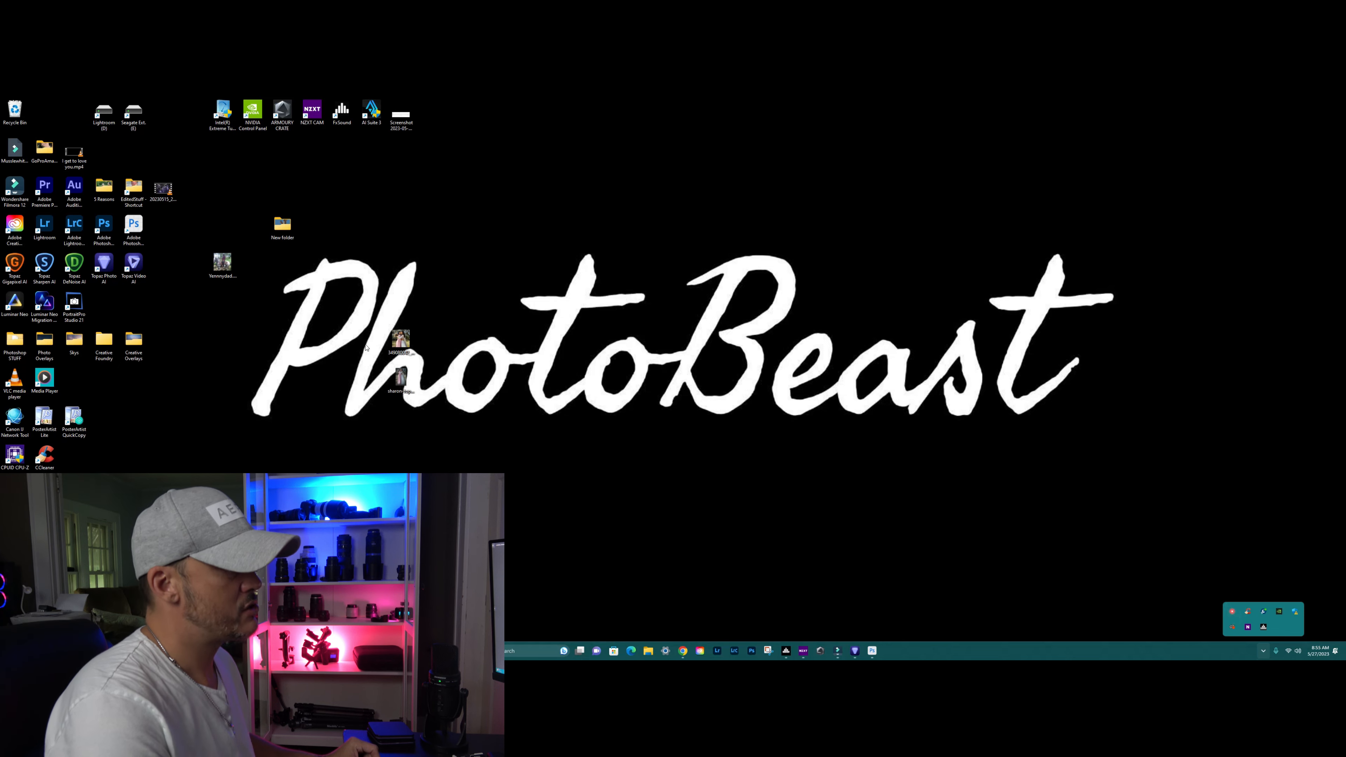
Preview the original photo of the bride and the woman in pink, and load it into Topaz Photo AI, dismissing the old export queue
{"action": "double_click", "coordinate": [409, 343]}
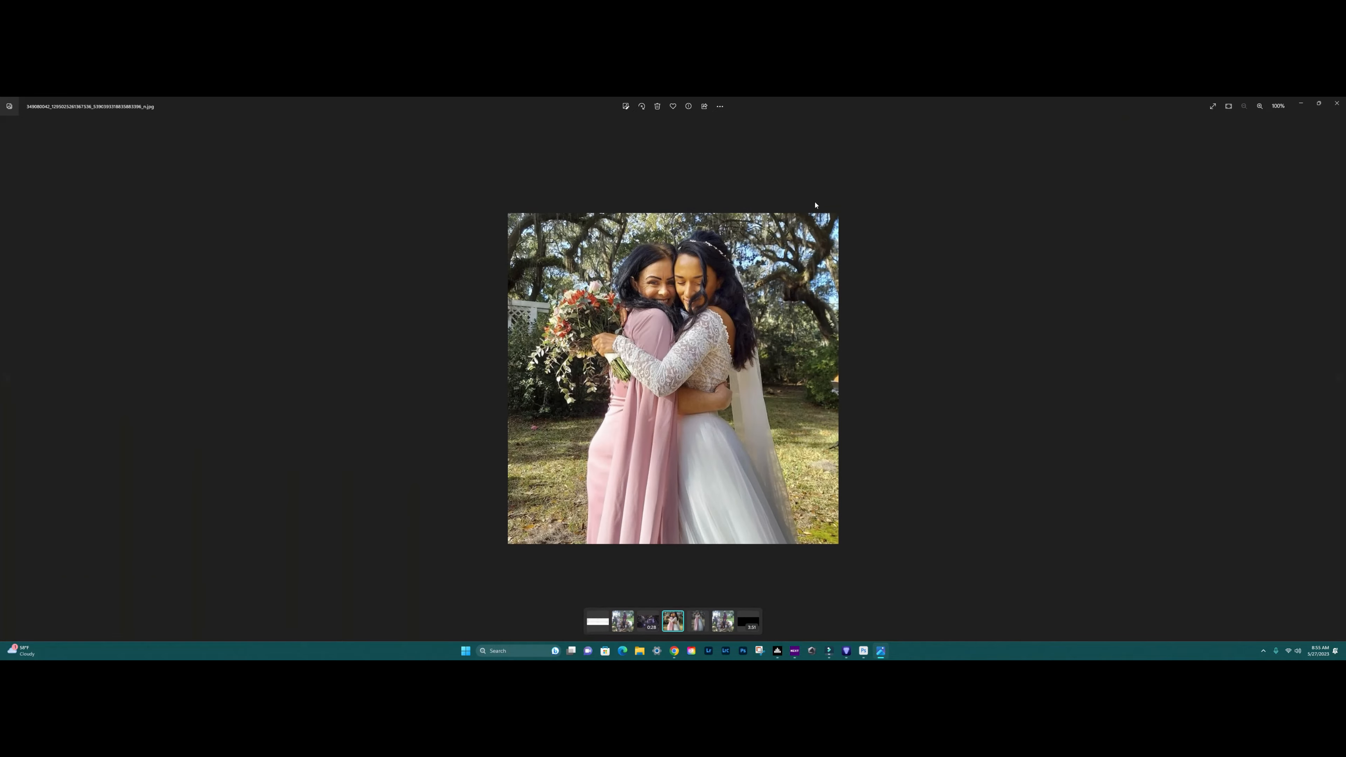
{"action": "left_click", "coordinate": [1301, 103]}
{"action": "left_click_drag", "start_coordinate": [400, 340], "coordinate": [104, 284]}
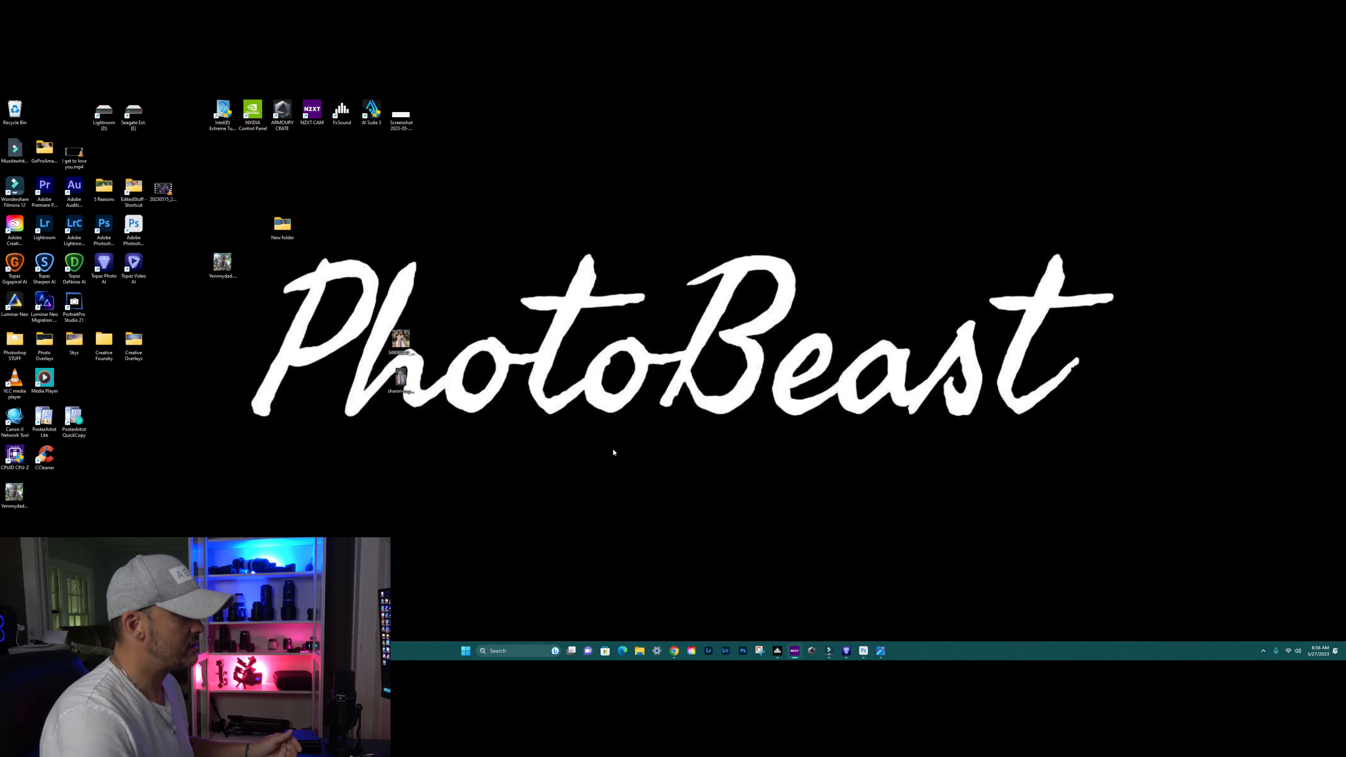
{"action": "left_click", "coordinate": [846, 652]}
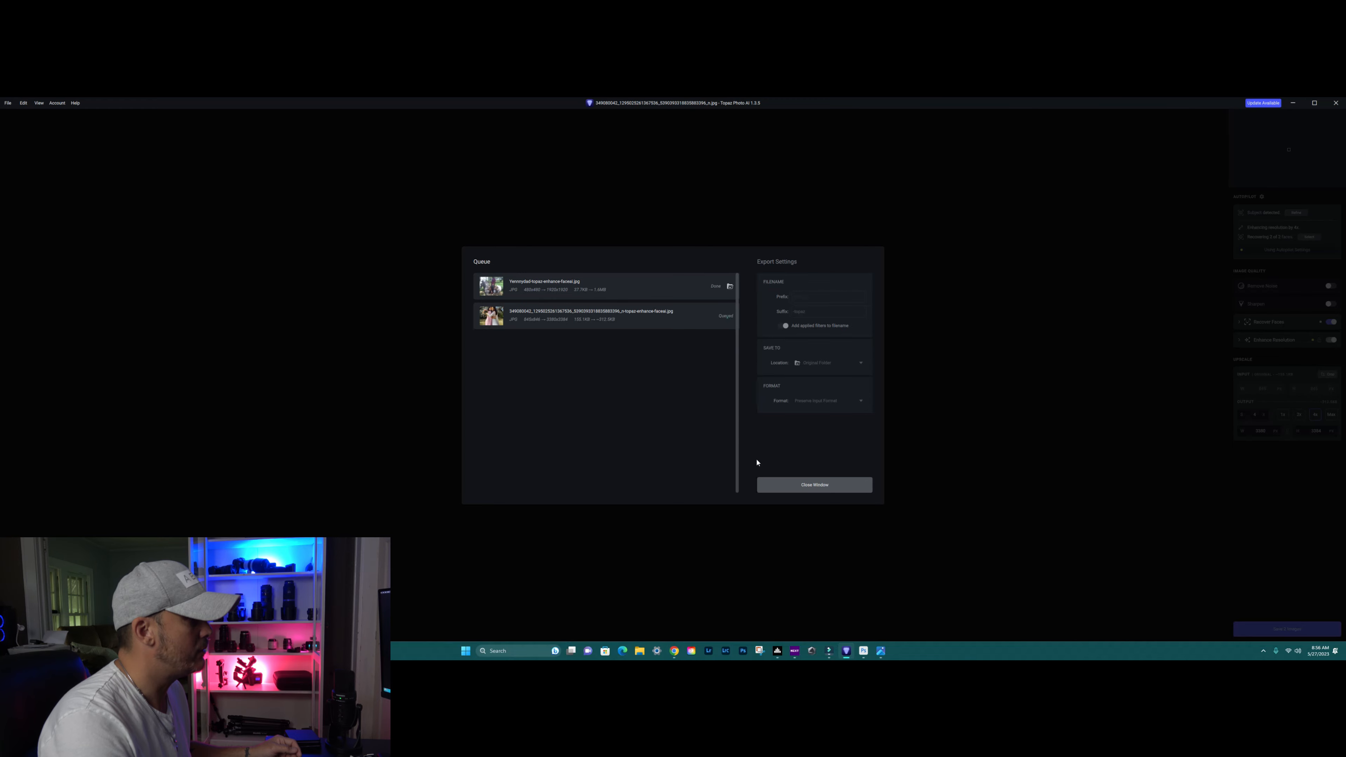
{"action": "left_click", "coordinate": [782, 484]}
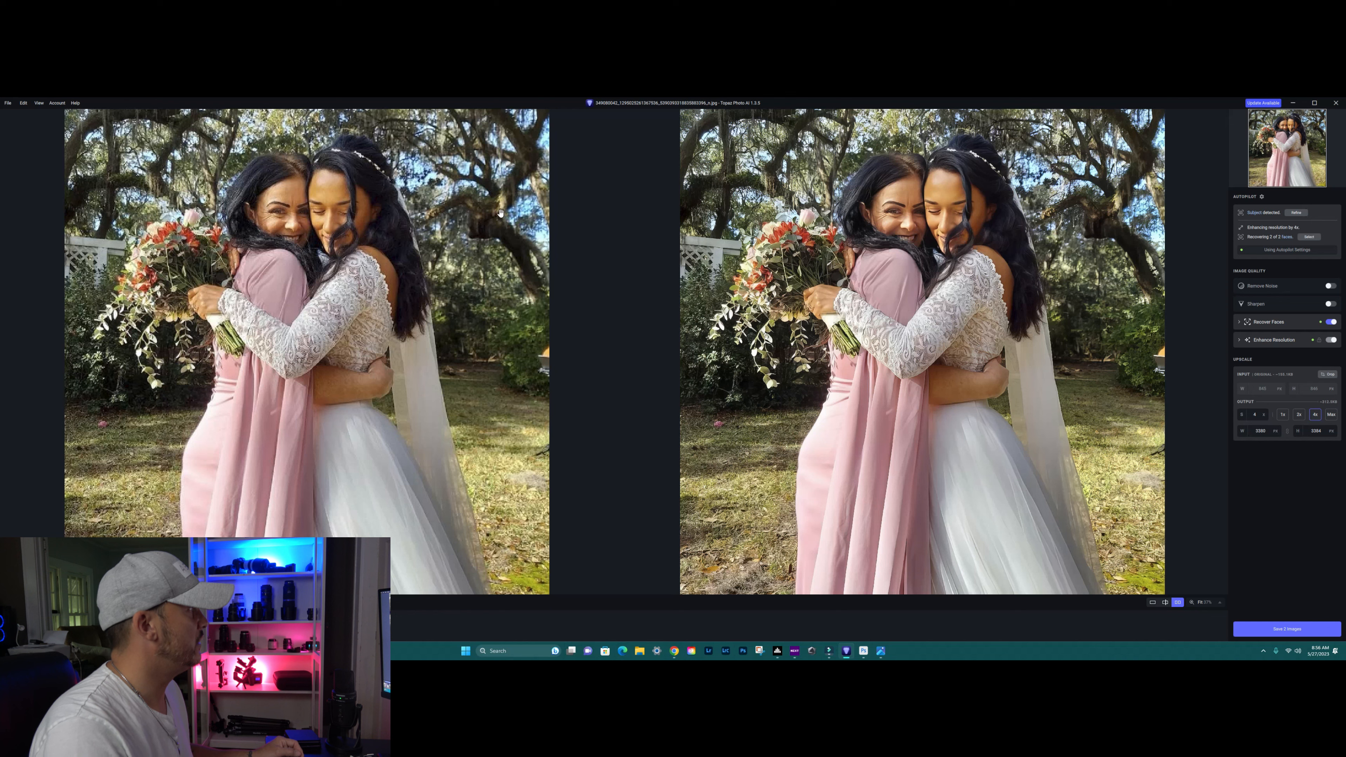
Compare the two women's faces before and after enhancement up close, and close the already exported horse photo in Topaz Photo AI
{"action": "scroll", "coordinate": [285, 245], "scroll_direction": "up", "scroll_amount": 2}
{"action": "left_click_drag", "start_coordinate": [285, 245], "coordinate": [327, 517]}
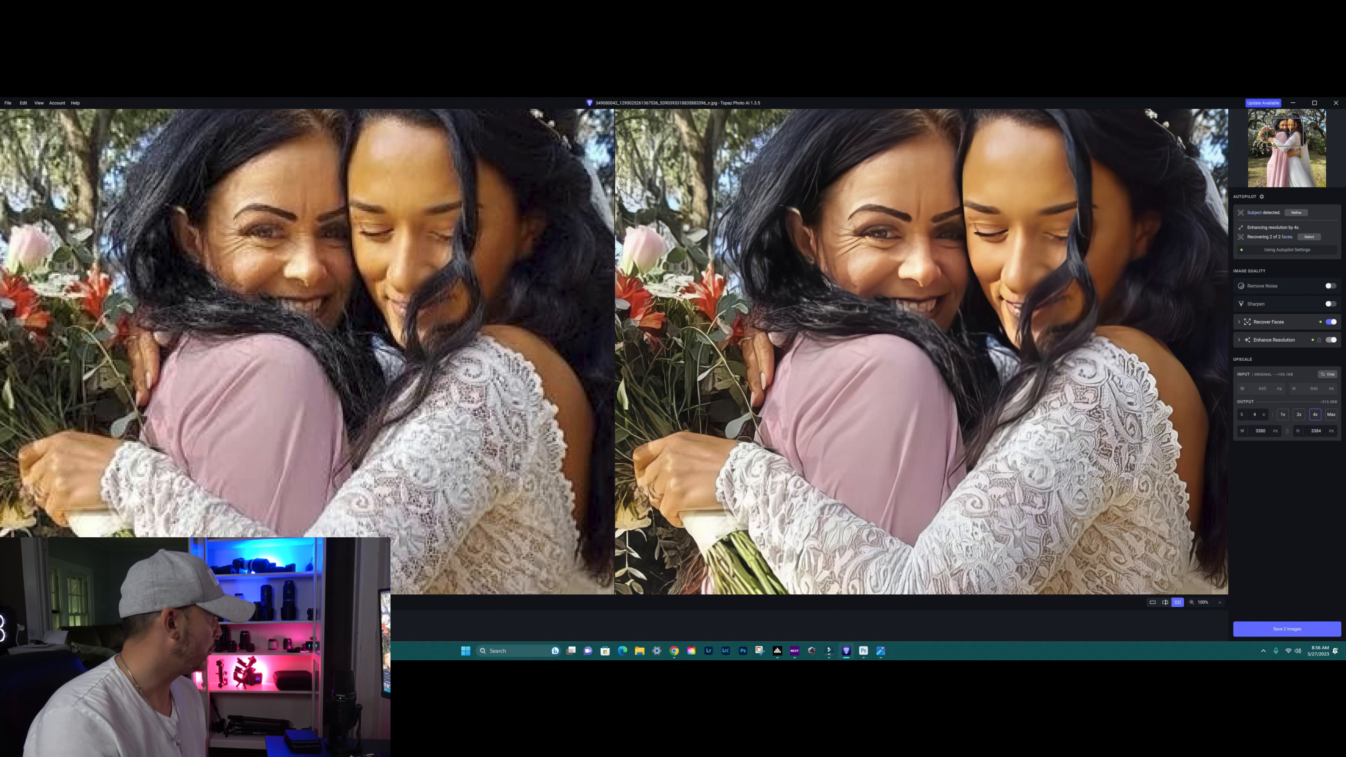
{"action": "key", "text": "ctrl+w"}
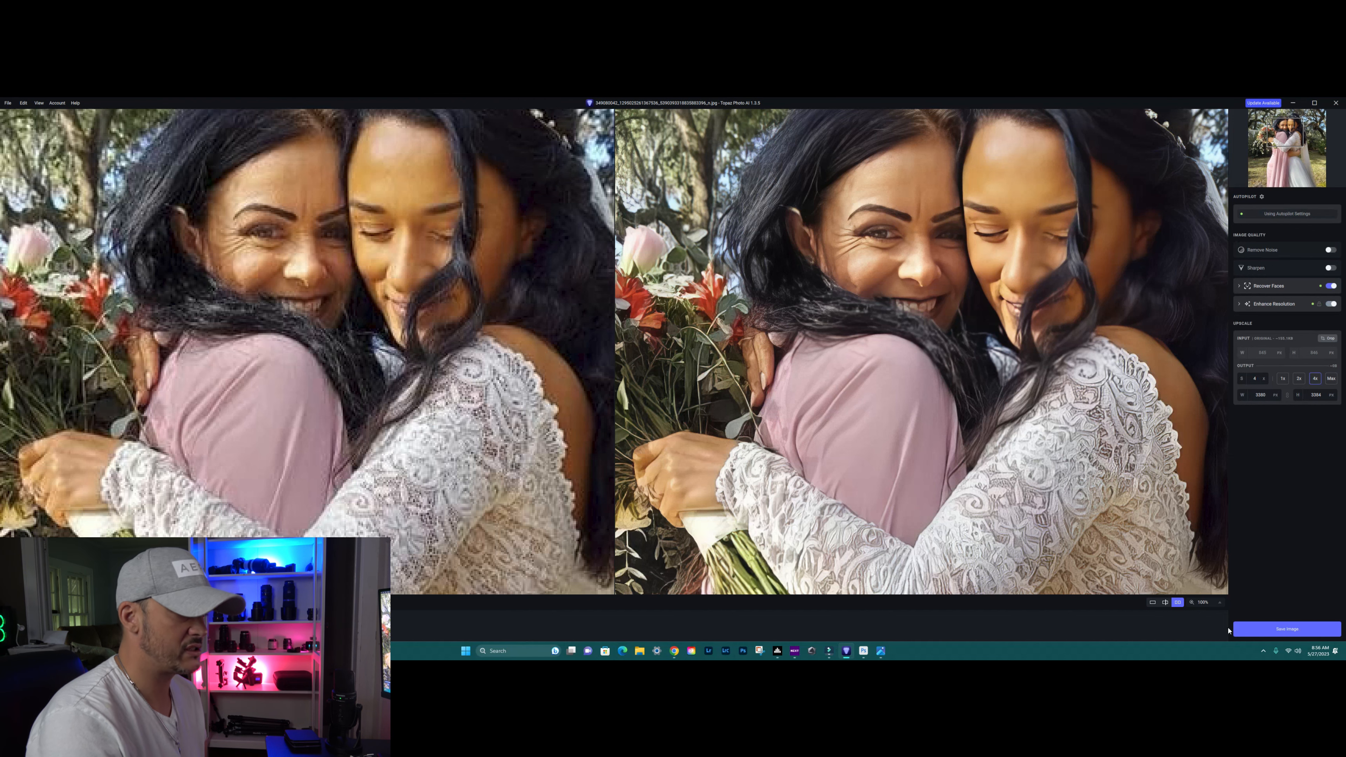
Save the enhanced bridal photo to its original folder with the topaz suffix and preserved input format, and minimize Topaz Photo AI
{"action": "left_click", "coordinate": [1263, 628]}
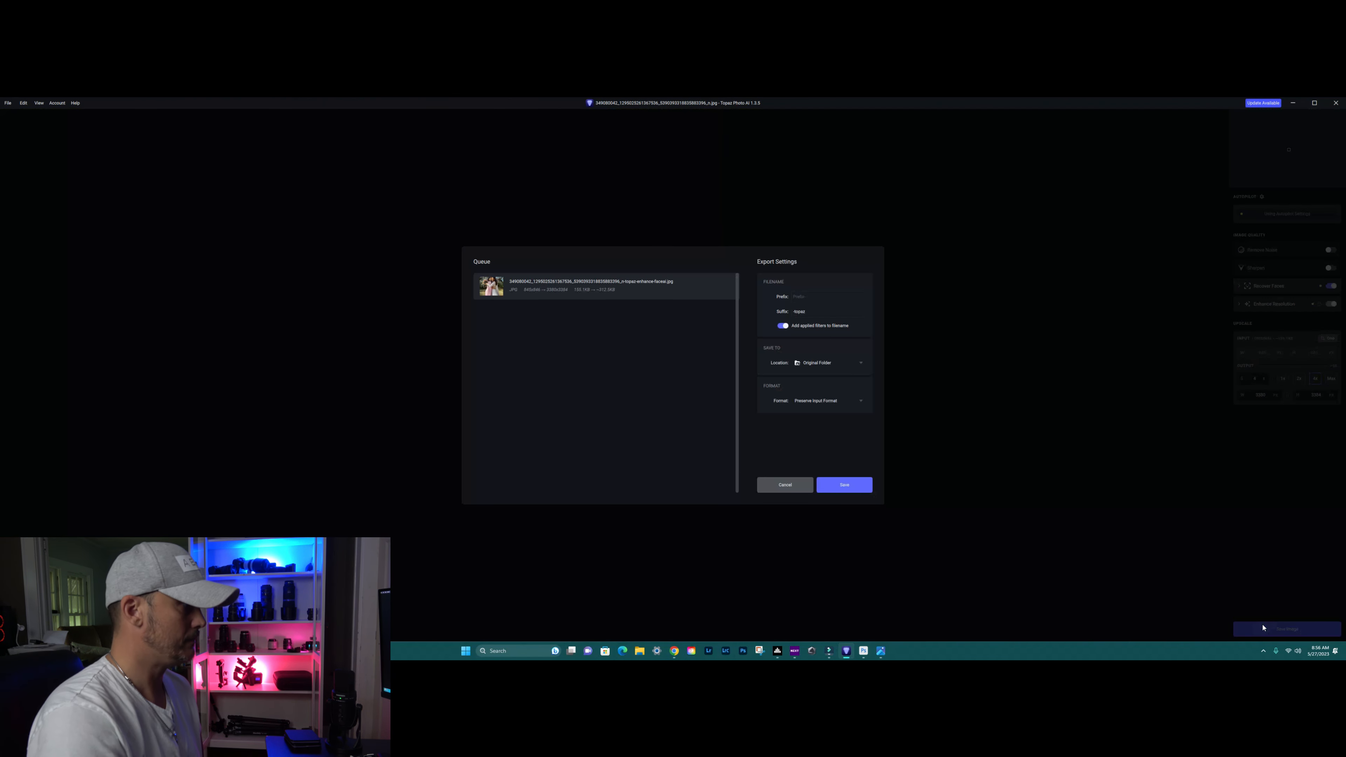
{"action": "left_click", "coordinate": [832, 492]}
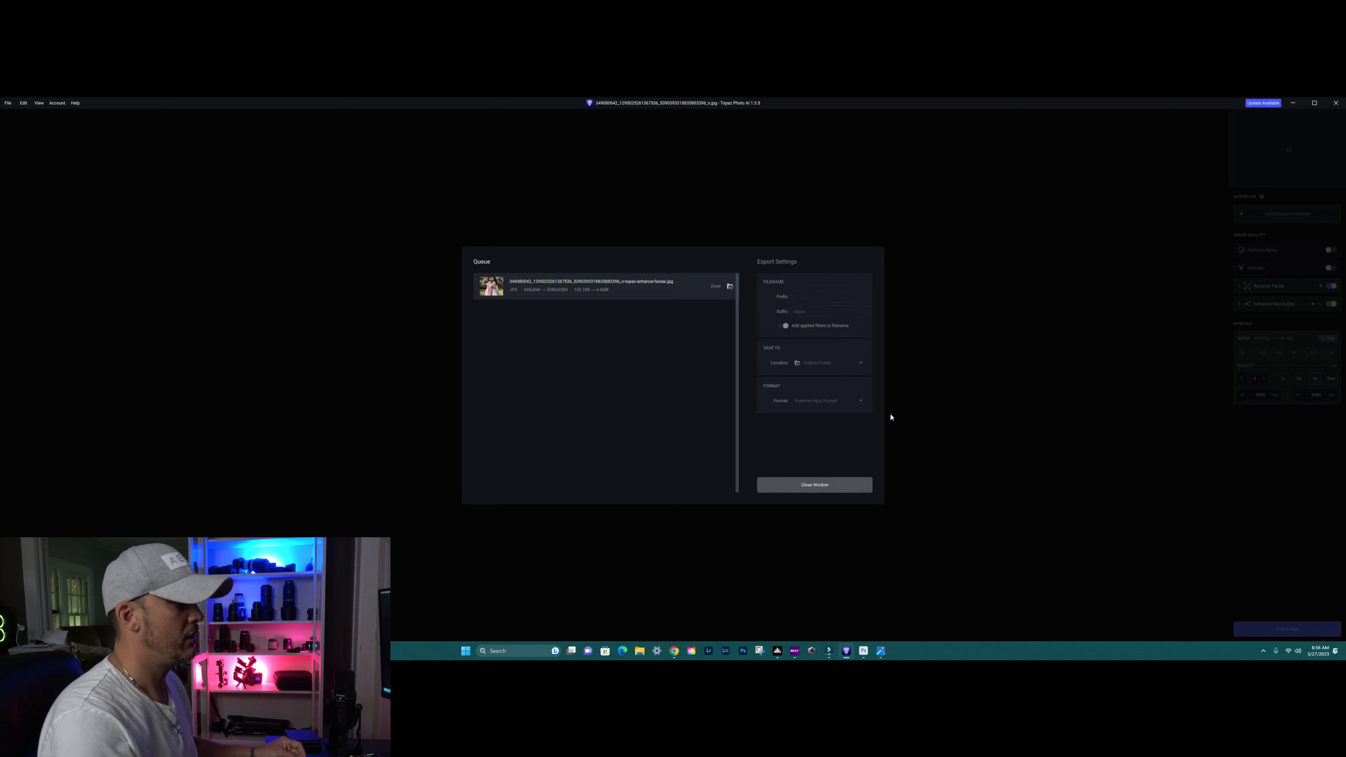
{"action": "left_click", "coordinate": [842, 484]}
{"action": "left_click", "coordinate": [1297, 106]}
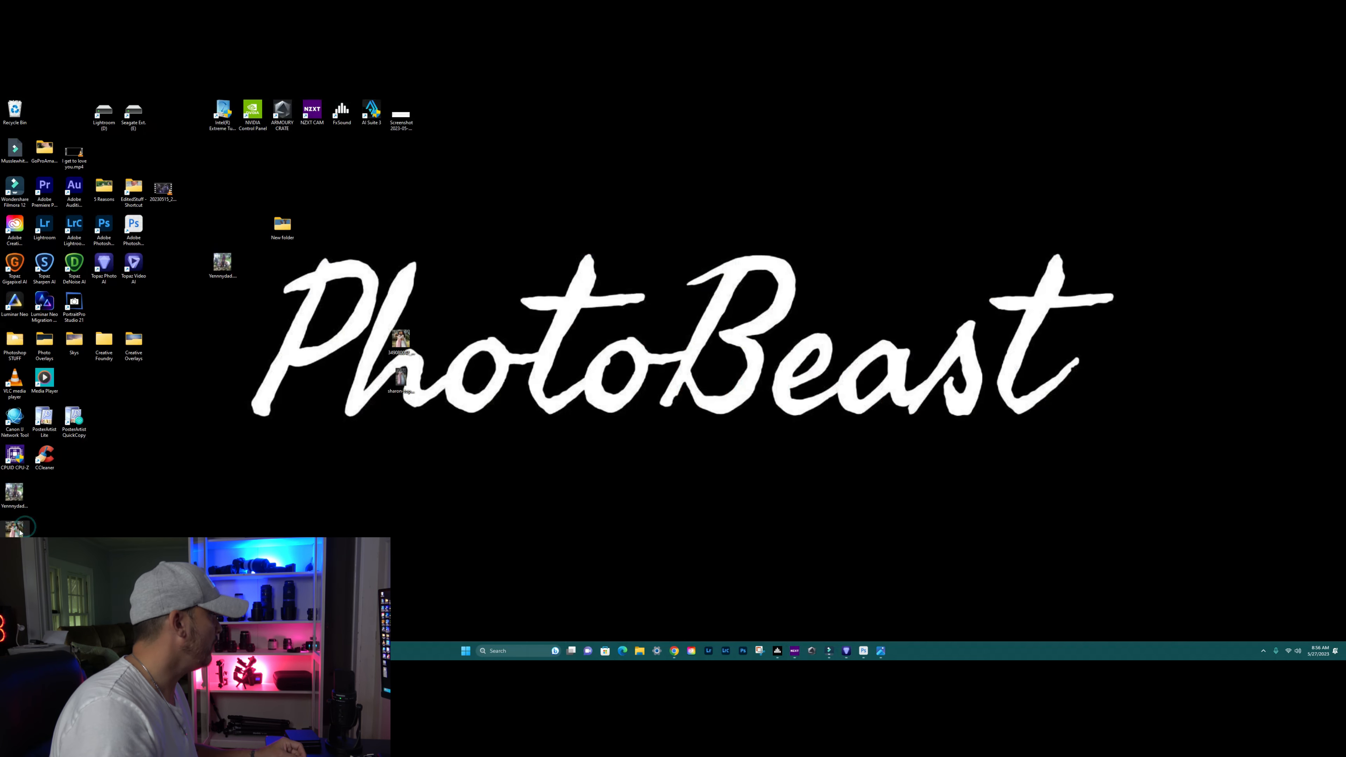
Move the enhanced bridal photo to a free desktop spot, compare it with the original in the image viewer, and close both previews
{"action": "left_click_drag", "start_coordinate": [217, 525], "coordinate": [191, 356]}
{"action": "double_click", "coordinate": [191, 355]}
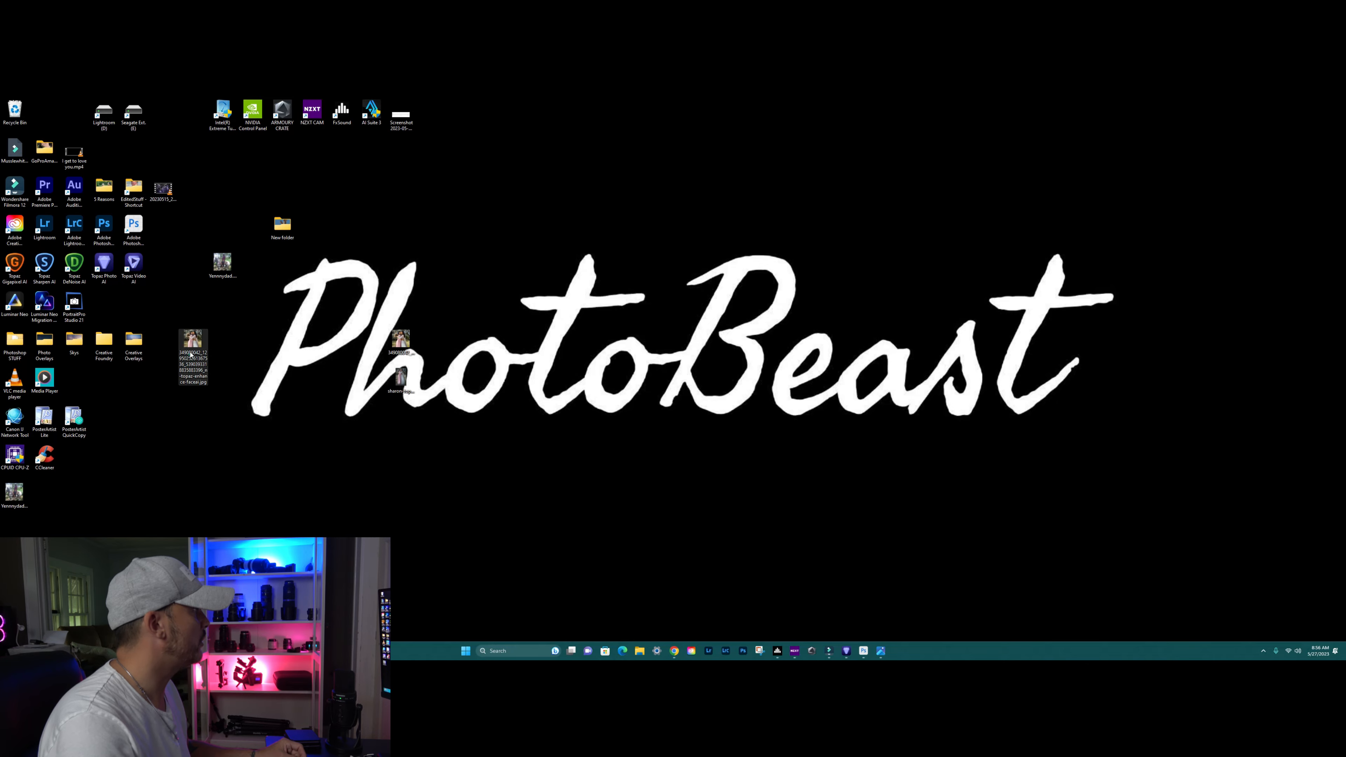
{"action": "double_click", "coordinate": [672, 117]}
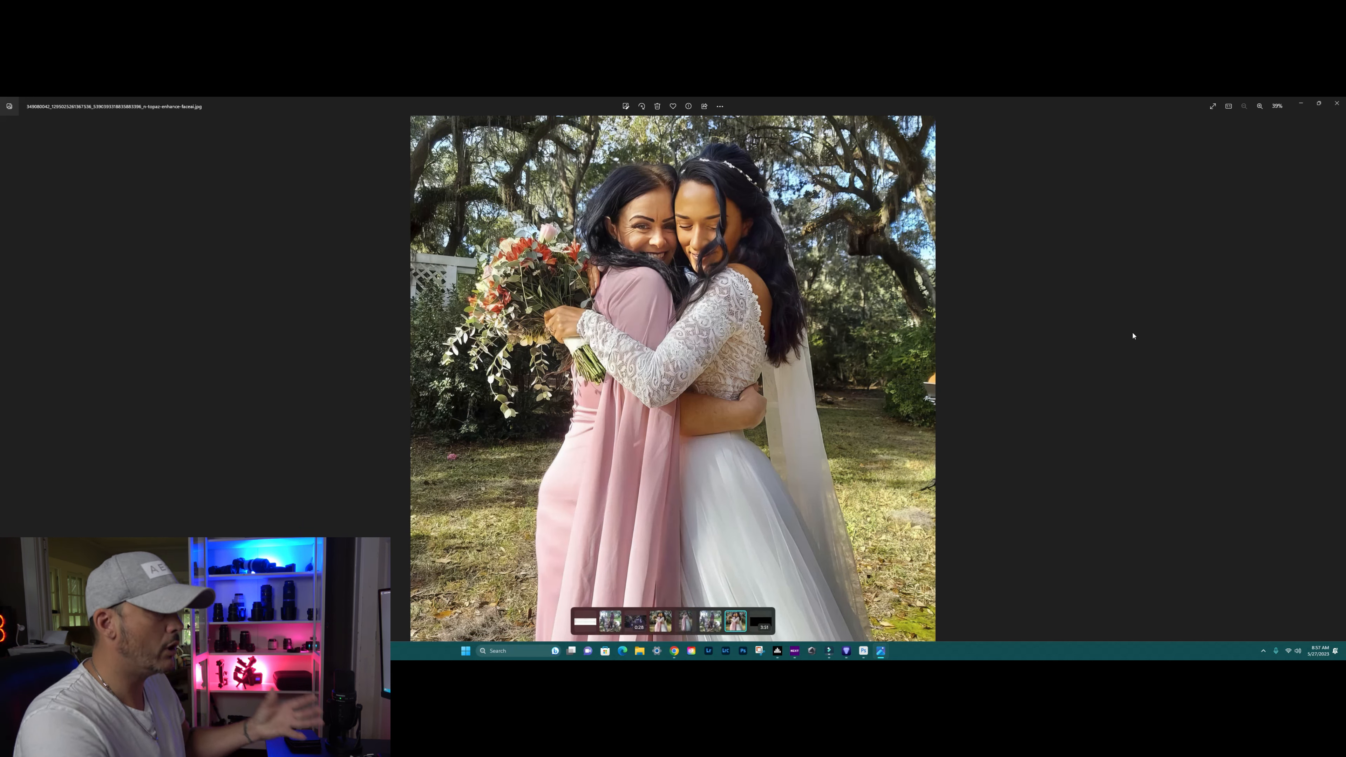
{"action": "left_click", "coordinate": [1298, 107]}
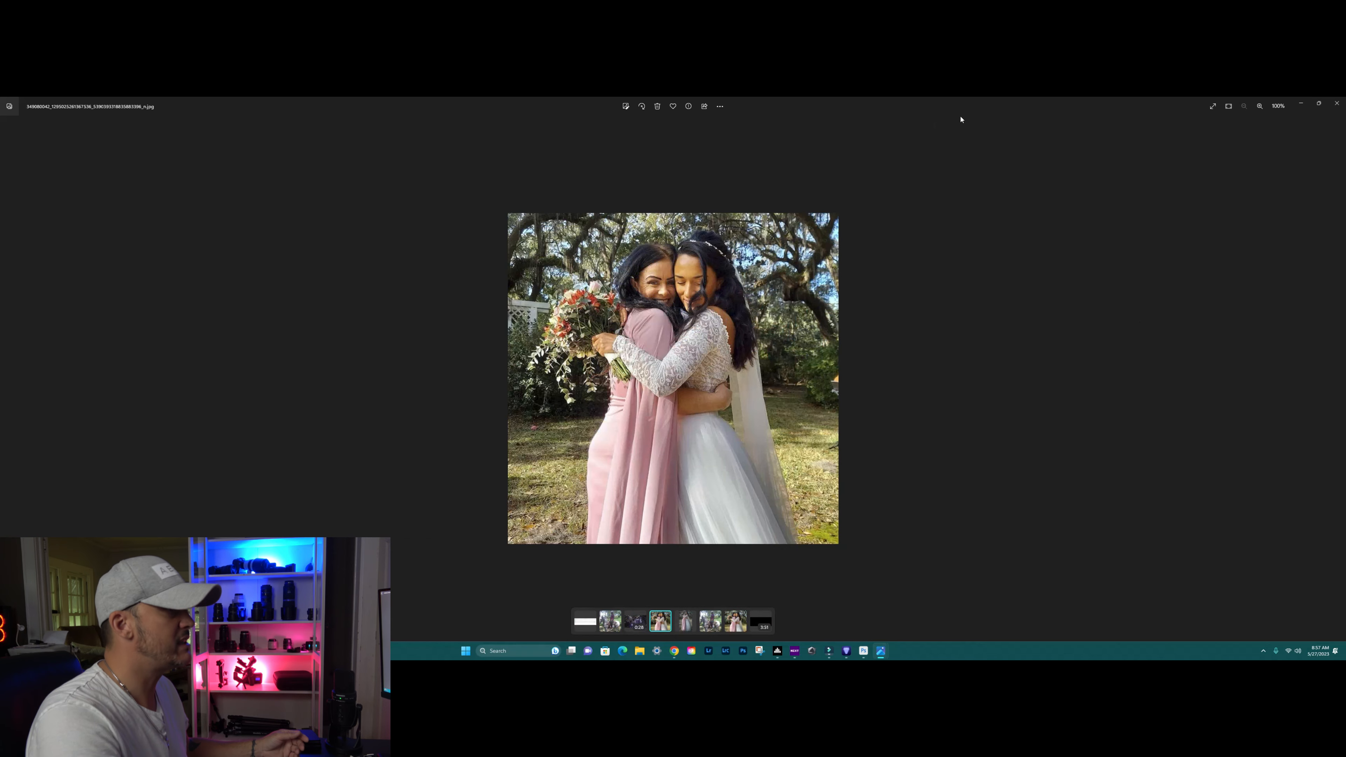
{"action": "left_click", "coordinate": [1336, 104]}
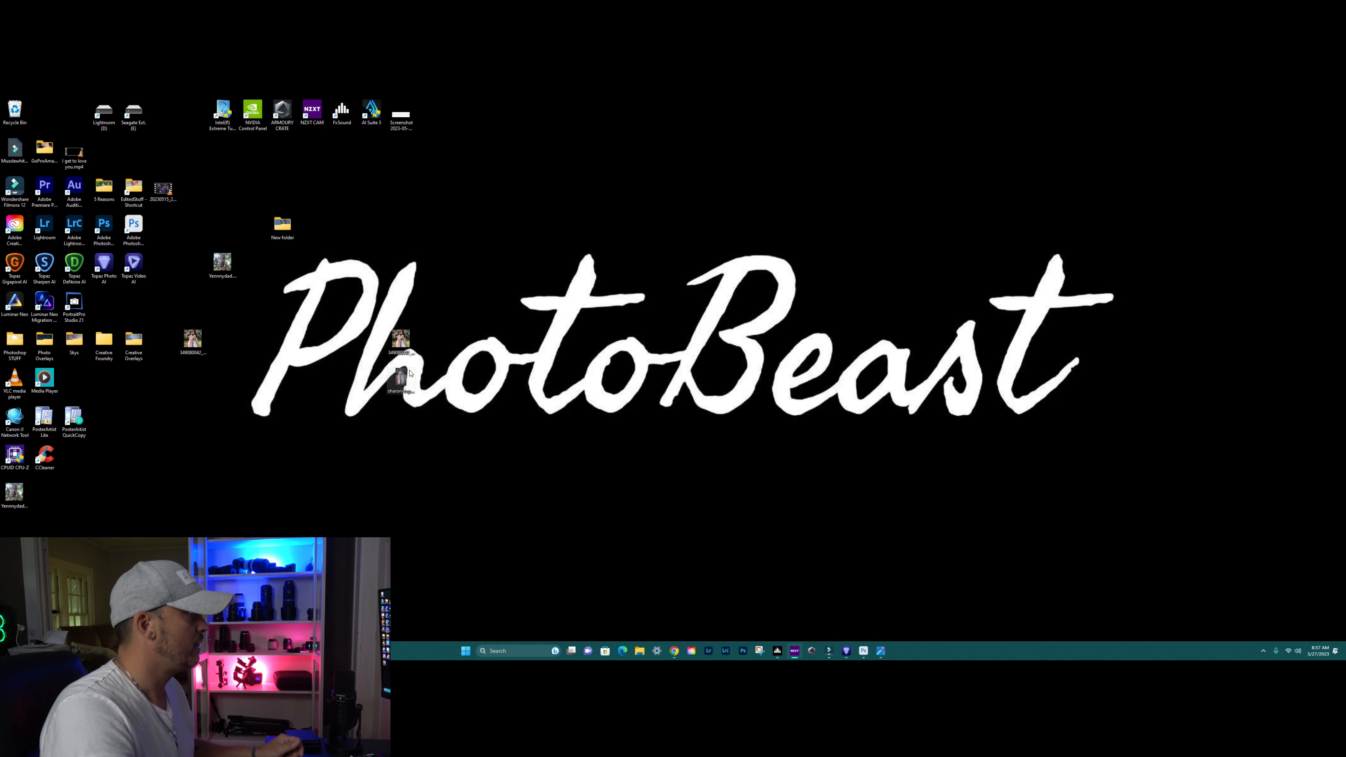
Open the enhanced bridal photo in Photoshop and clear the fixed ratio of the Crop tool
{"action": "left_click_drag", "start_coordinate": [200, 344], "coordinate": [144, 230]}
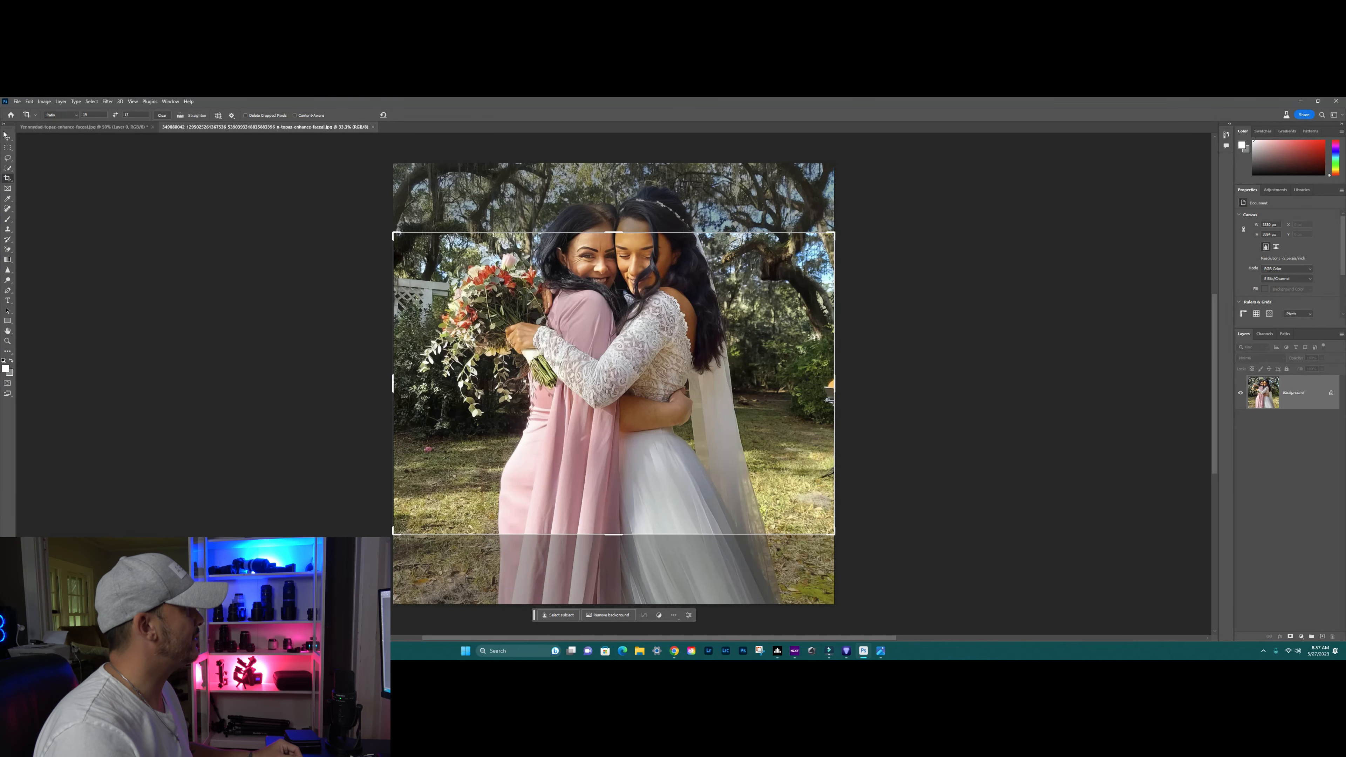
{"action": "left_click", "coordinate": [160, 115]}
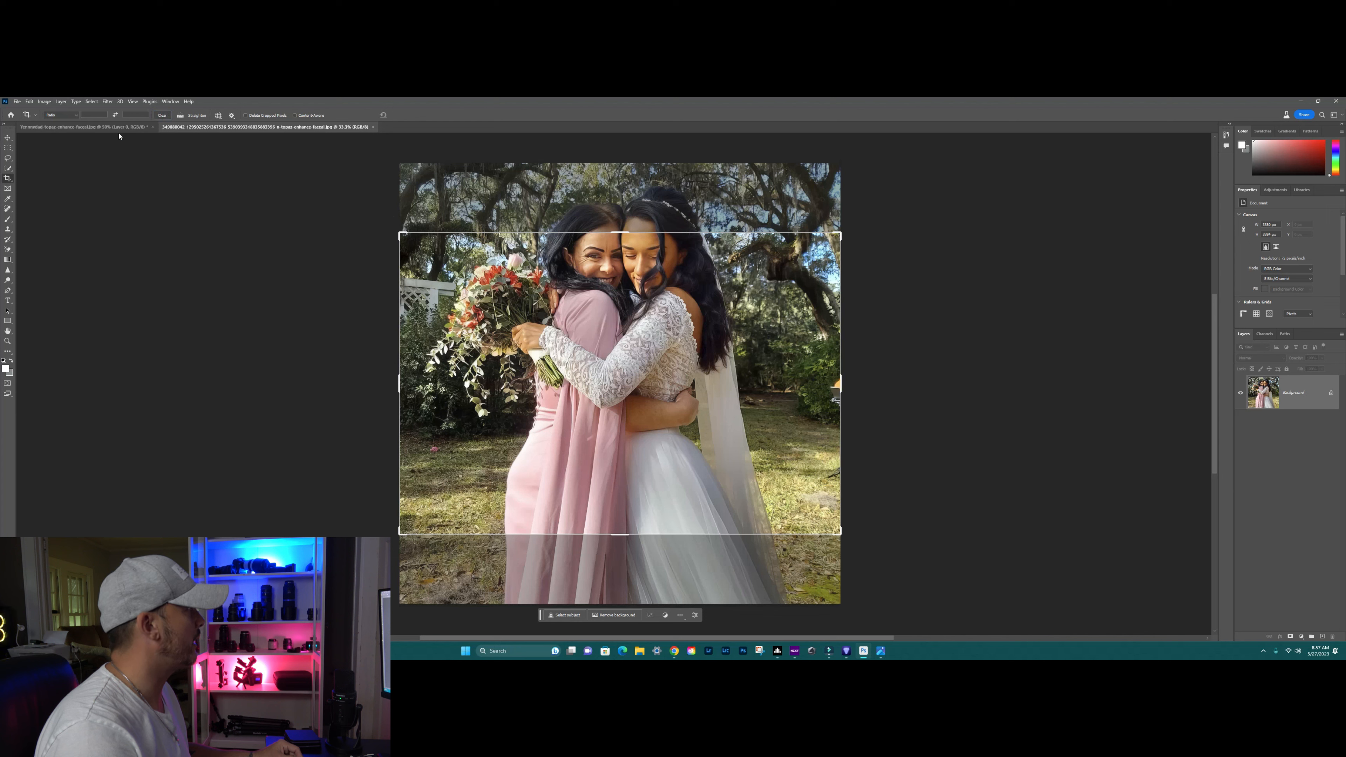
{"action": "left_click", "coordinate": [63, 115]}
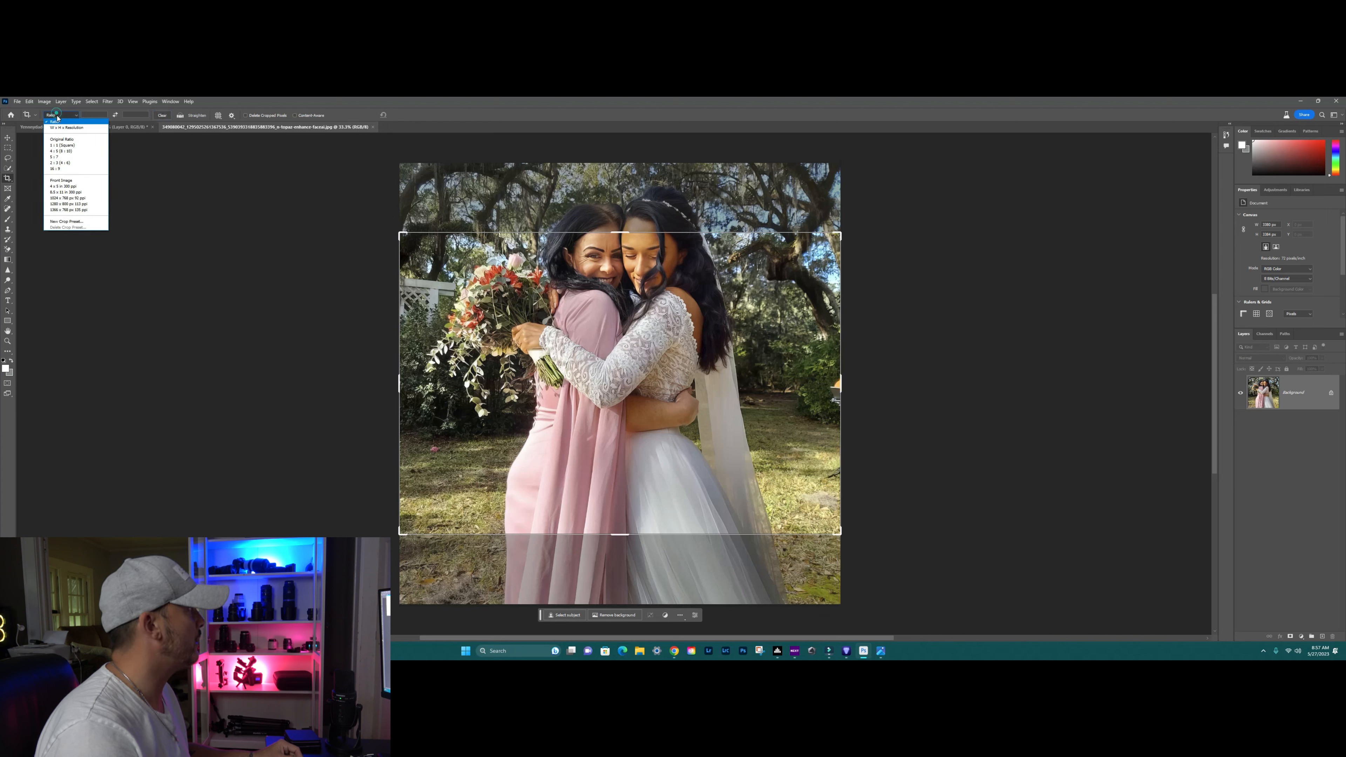
{"action": "left_click", "coordinate": [75, 141]}
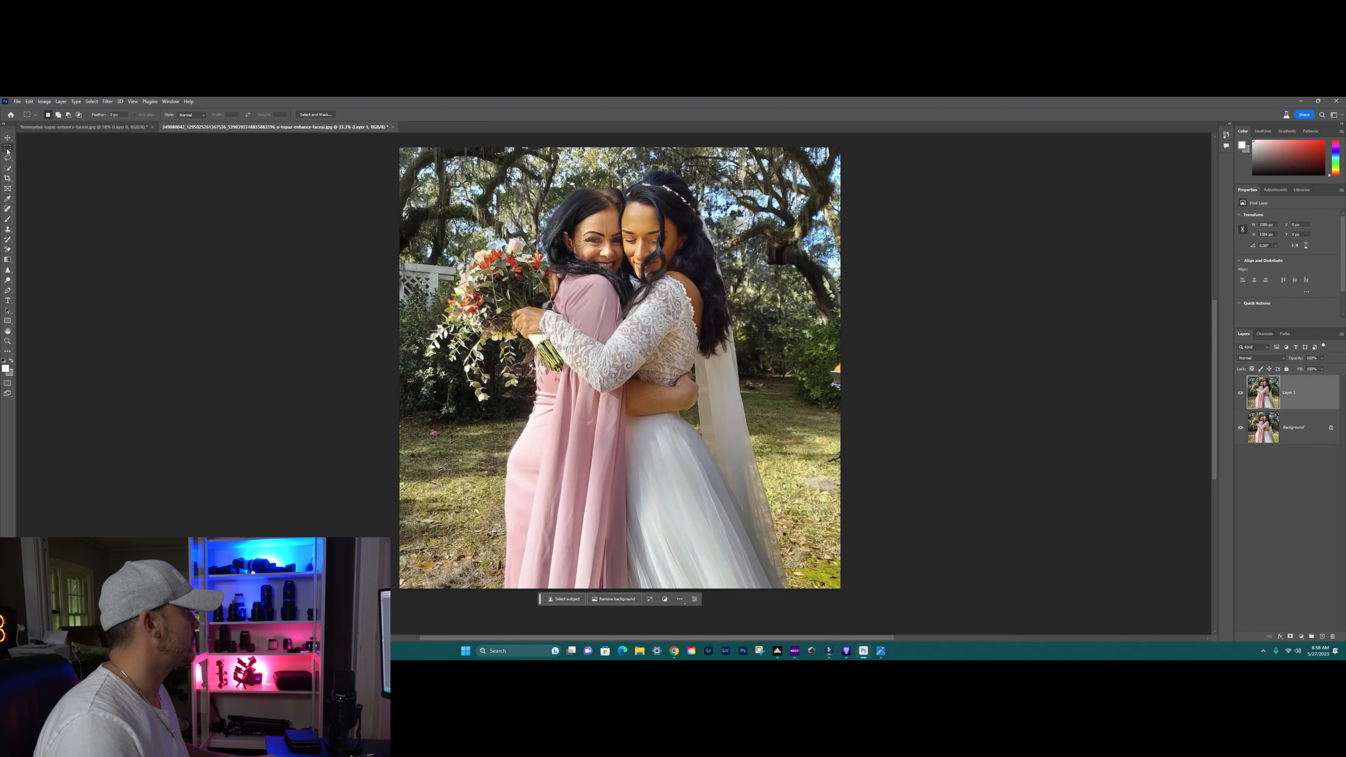
Extend the canvas downward with the Crop tool to leave a large empty area below both dresses
{"action": "left_click", "coordinate": [7, 179]}
{"action": "scroll", "coordinate": [532, 455], "scroll_direction": "down", "scroll_amount": 1}
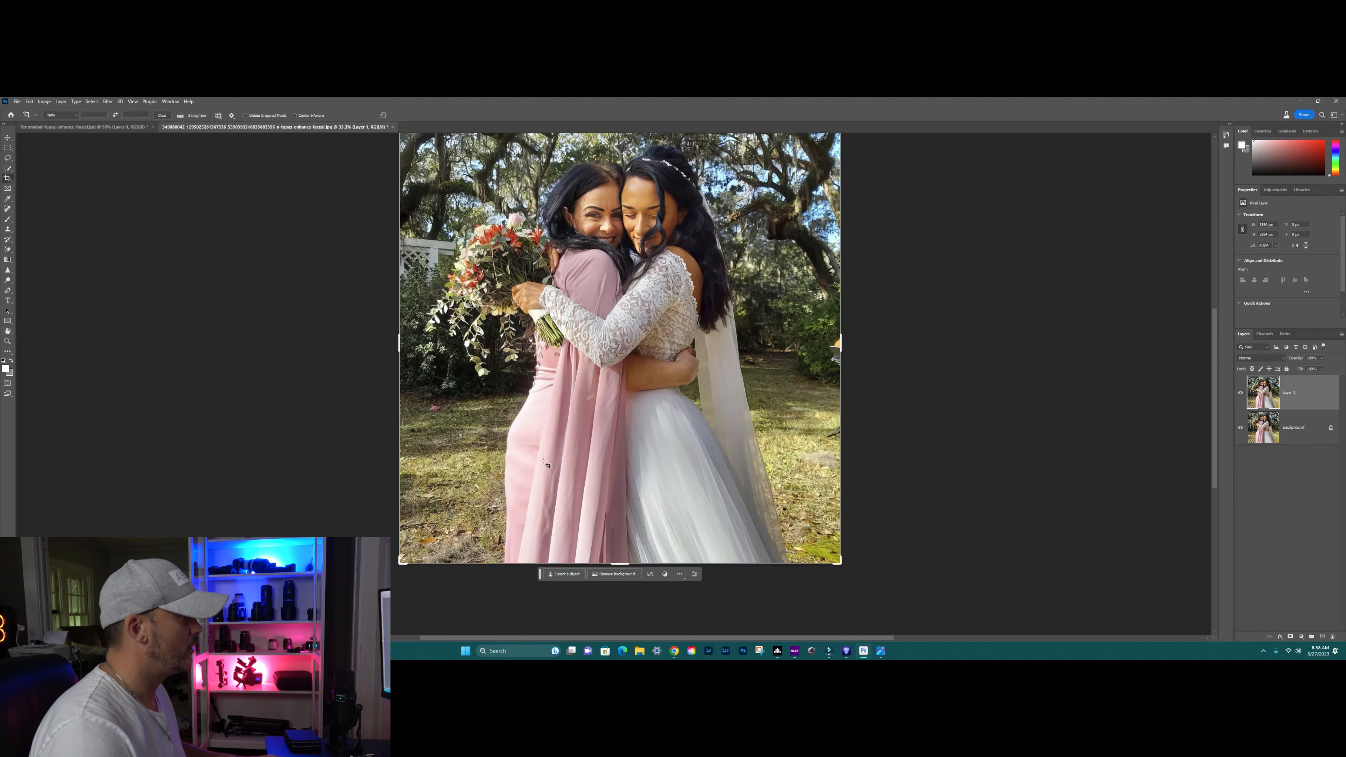
{"action": "mouse_move", "coordinate": [618, 565]}
{"action": "left_mouse_down"}
{"action": "mouse_move", "coordinate": [615, 631]}
{"action": "mouse_move", "coordinate": [616, 564]}
{"action": "left_mouse_up"}
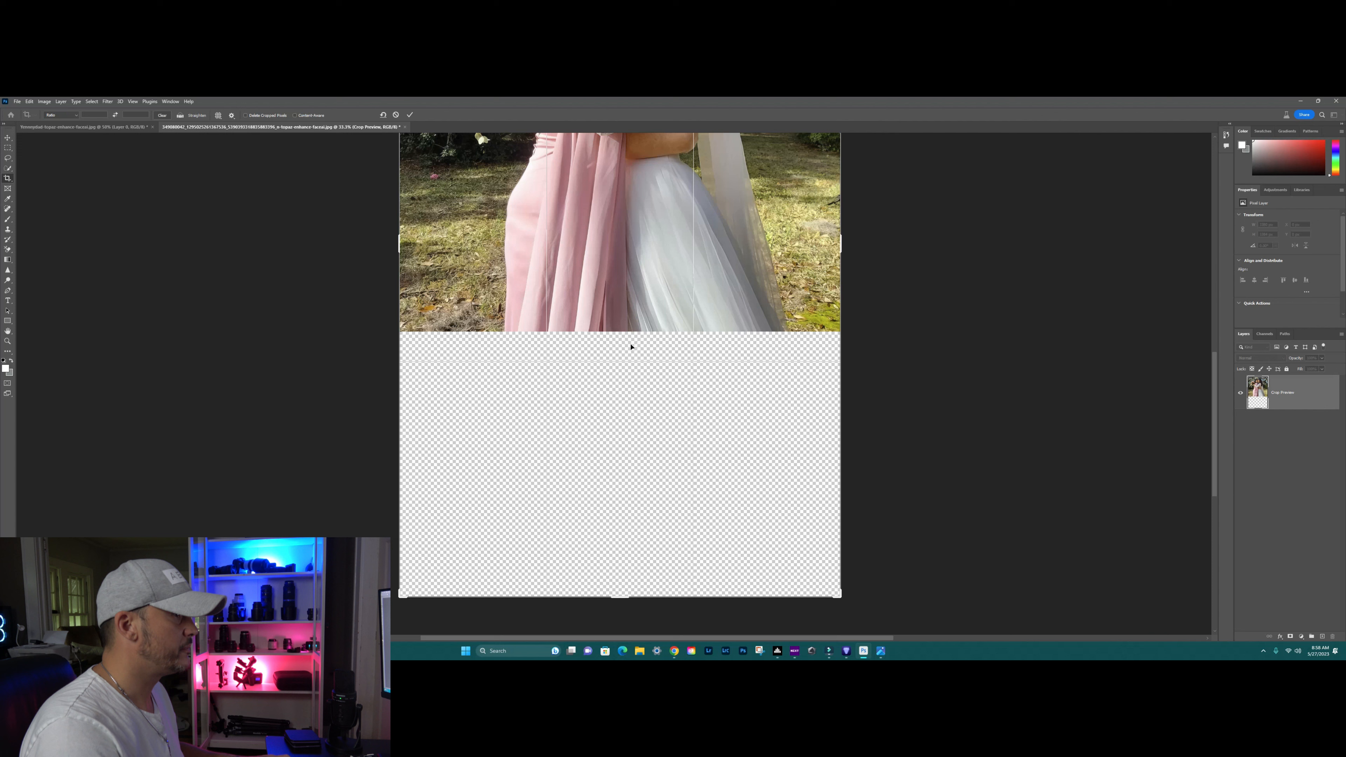
Select the empty area plus a thin strip of the photo's lower edge, and run Generative Fill without a prompt
{"action": "left_click", "coordinate": [6, 148]}
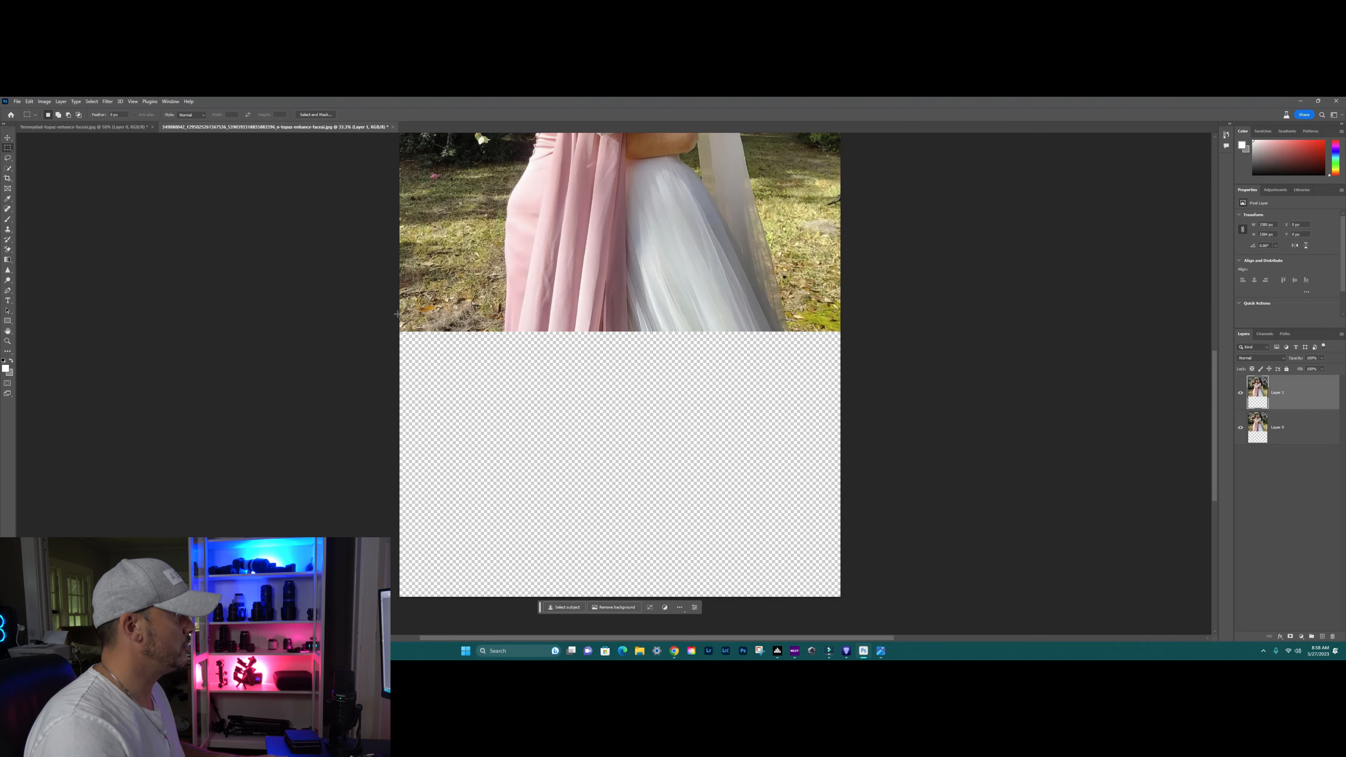
{"action": "left_click_drag", "start_coordinate": [396, 313], "coordinate": [846, 600]}
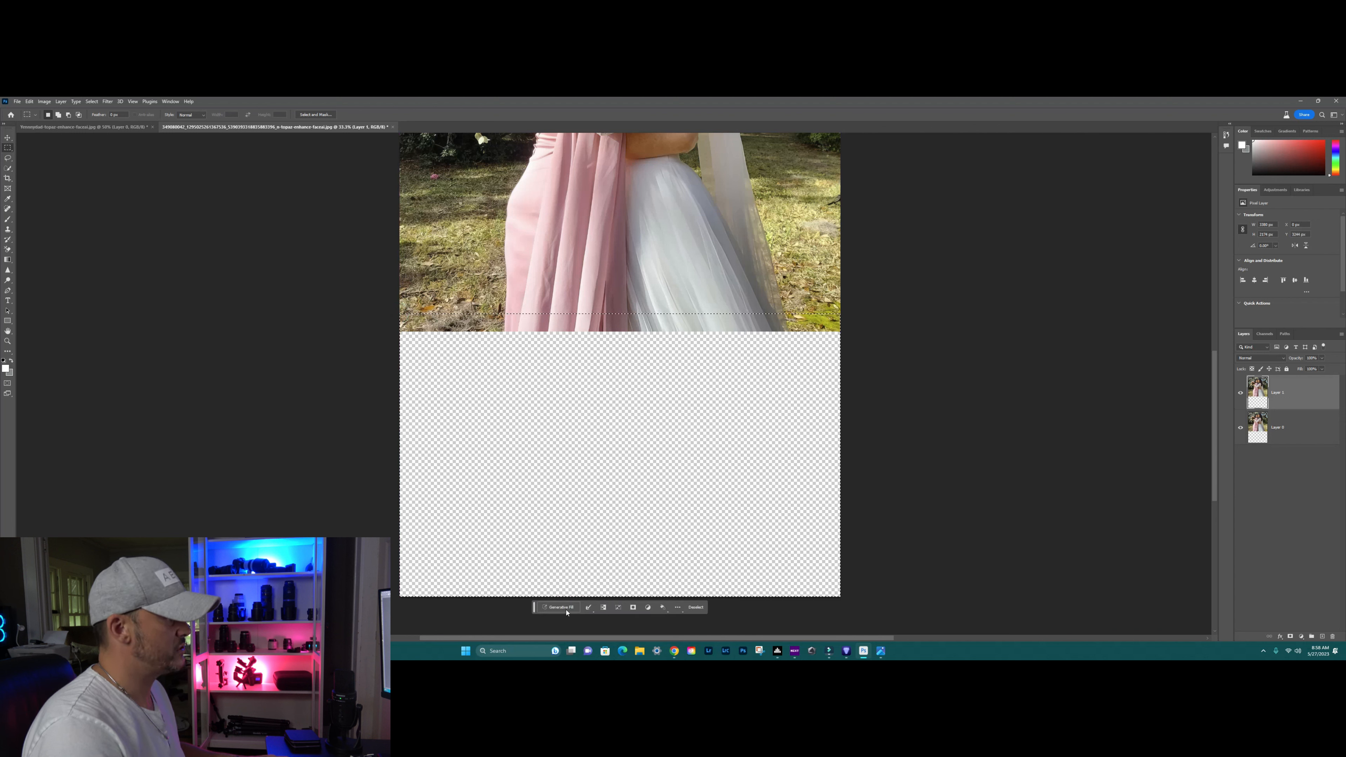
{"action": "left_click", "coordinate": [664, 607]}
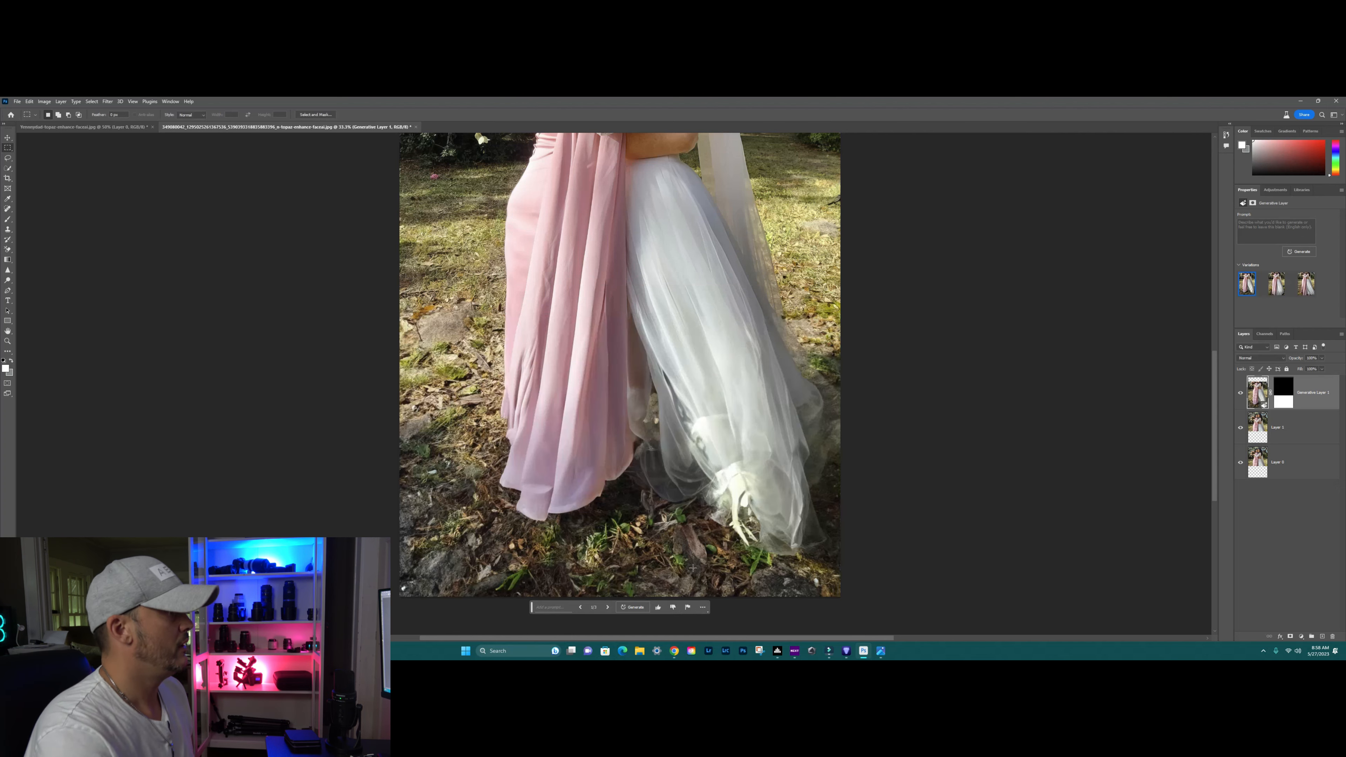
Compare the three generated variations of the lower dresses and ground against the whole photo, returning to the second one
{"action": "scroll", "coordinate": [714, 557], "scroll_direction": "up", "scroll_amount": 5}
{"action": "scroll", "coordinate": [679, 504], "scroll_direction": "down", "scroll_amount": 1}
{"action": "scroll", "coordinate": [1269, 311], "scroll_direction": "down", "scroll_amount": 4}
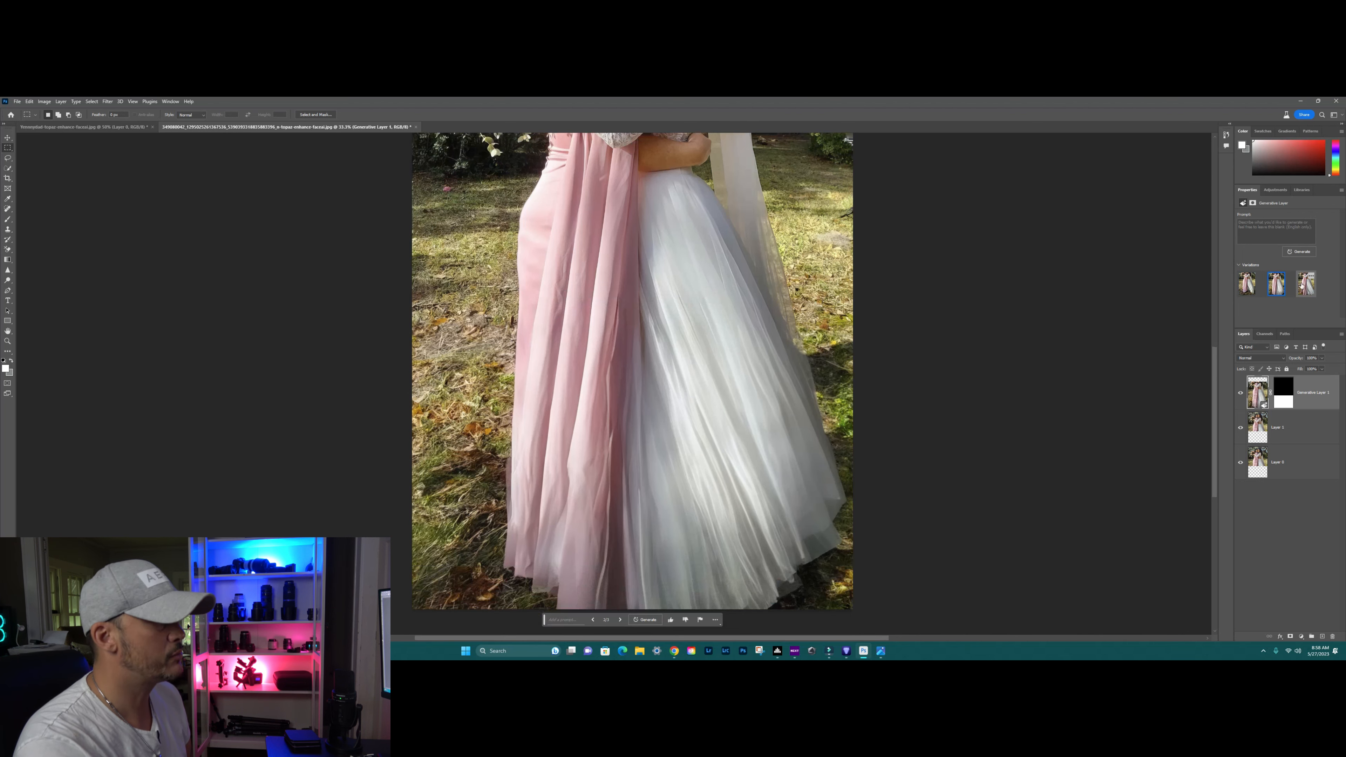
{"action": "left_click", "coordinate": [1306, 284]}
{"action": "scroll", "coordinate": [1330, 270], "scroll_direction": "down", "scroll_amount": 1}
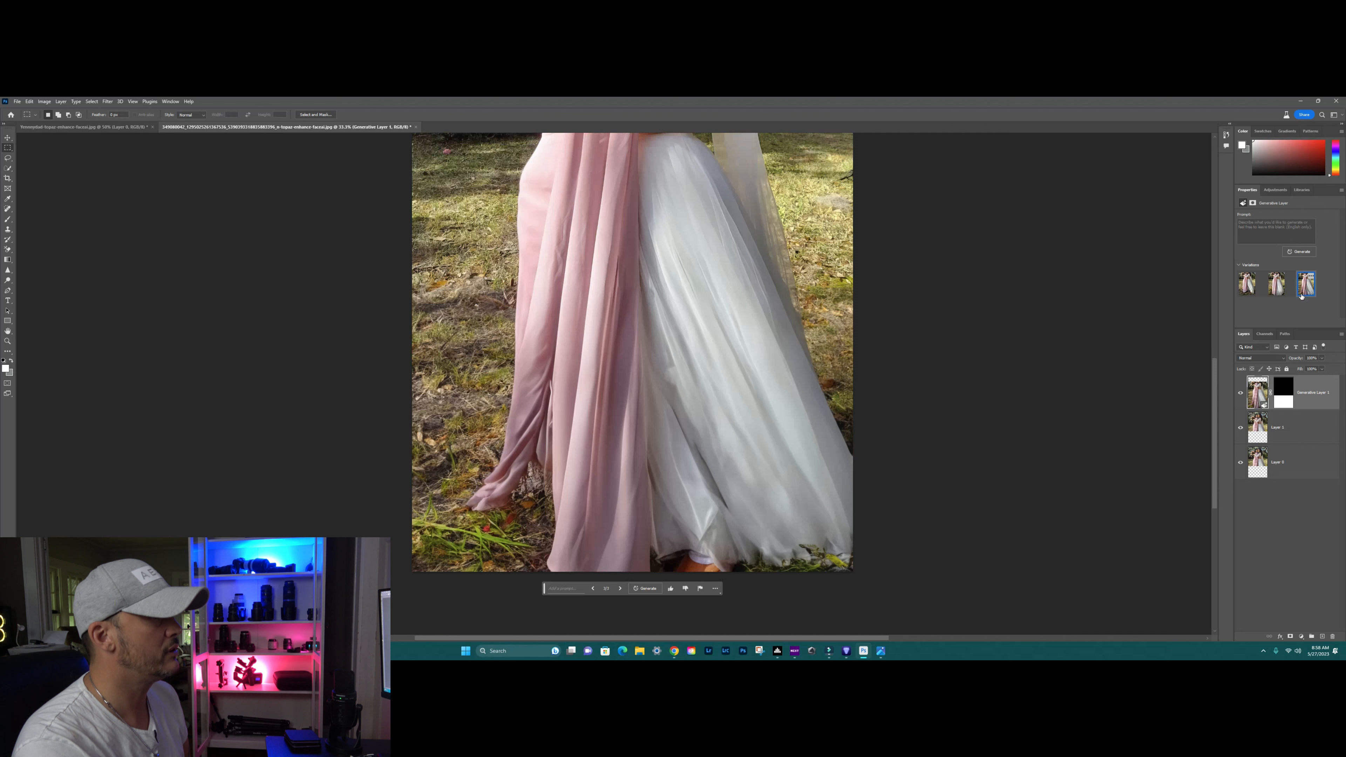
{"action": "left_click", "coordinate": [1276, 284]}
{"action": "scroll", "coordinate": [998, 374], "scroll_direction": "up", "scroll_amount": 8}
{"action": "scroll", "coordinate": [997, 374], "scroll_direction": "down", "scroll_amount": 8}
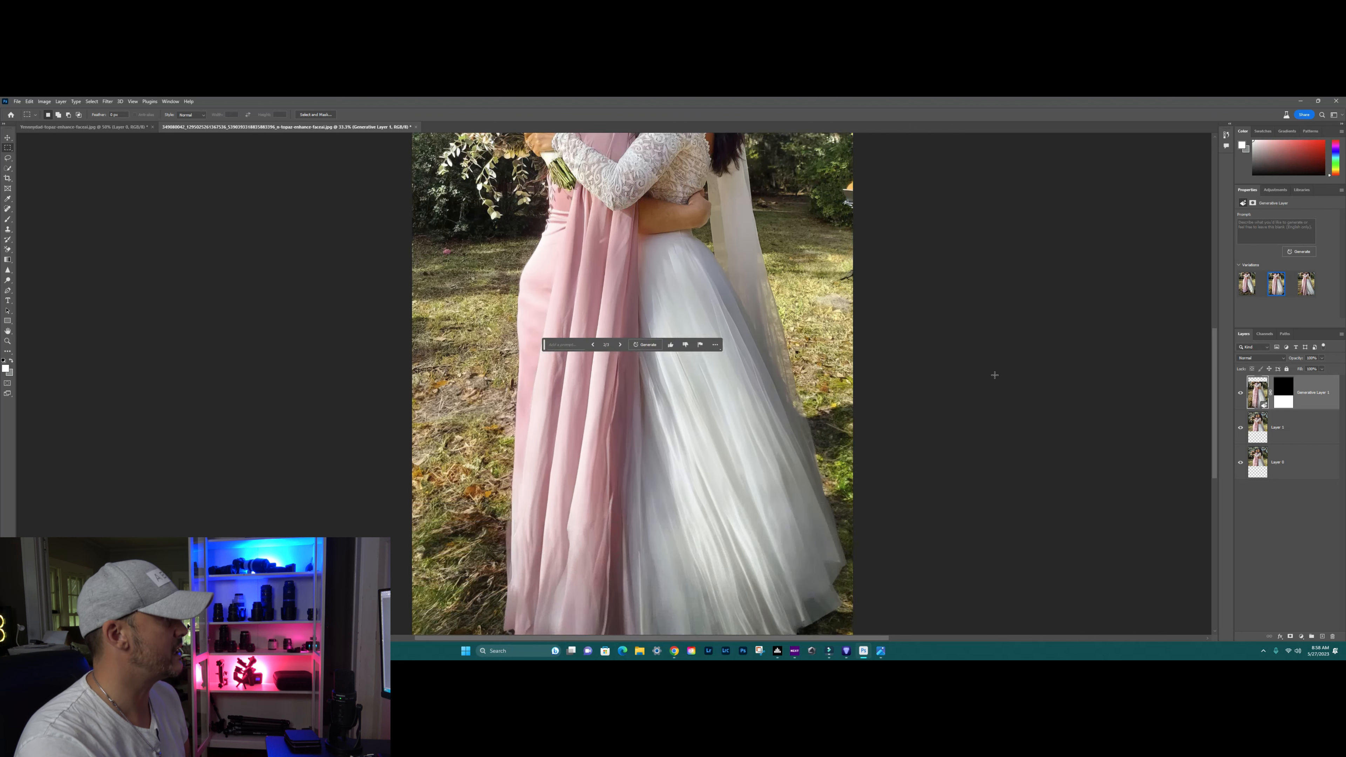
{"action": "scroll", "coordinate": [865, 404], "scroll_direction": "up", "scroll_amount": 3}
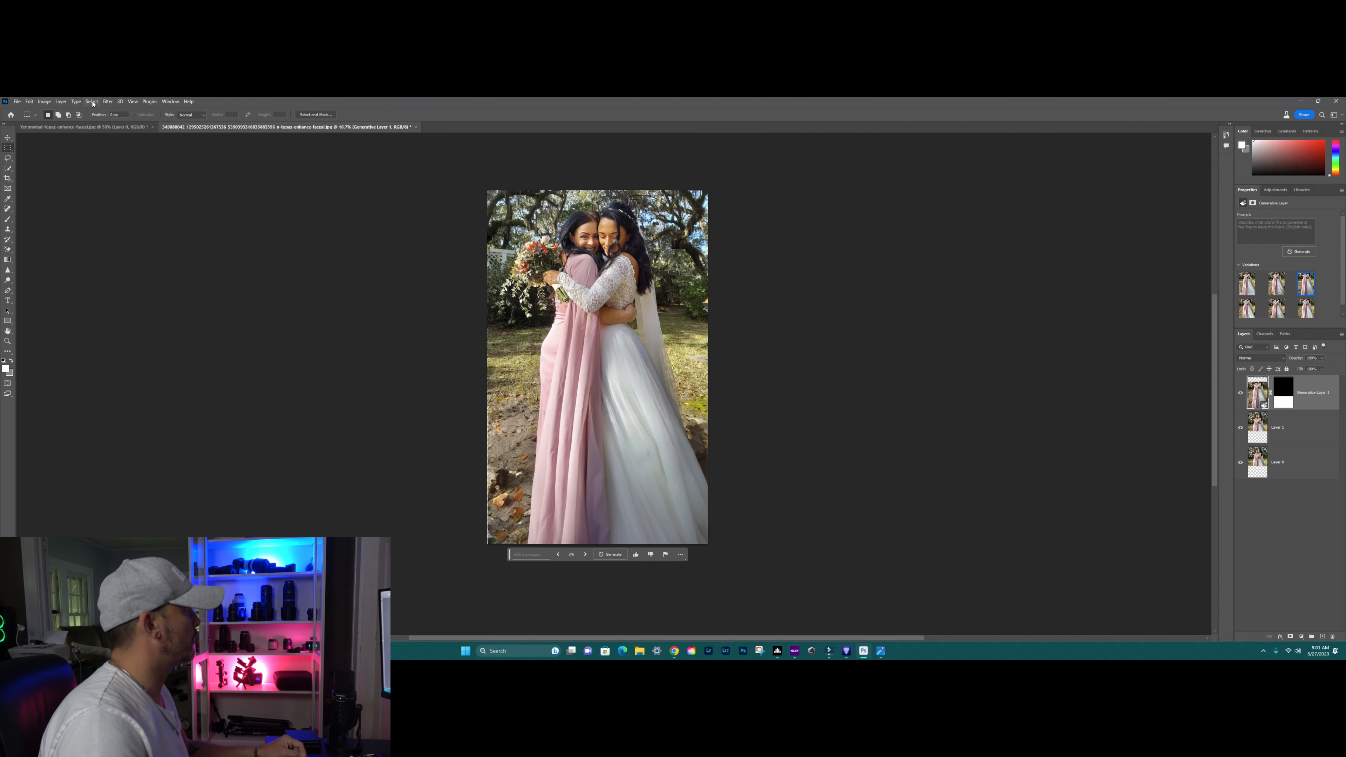
Flatten the image and crop it to a 13 by 19 ratio, keeping the tree canopy and trimming the lower edge
{"action": "left_click", "coordinate": [61, 102]}
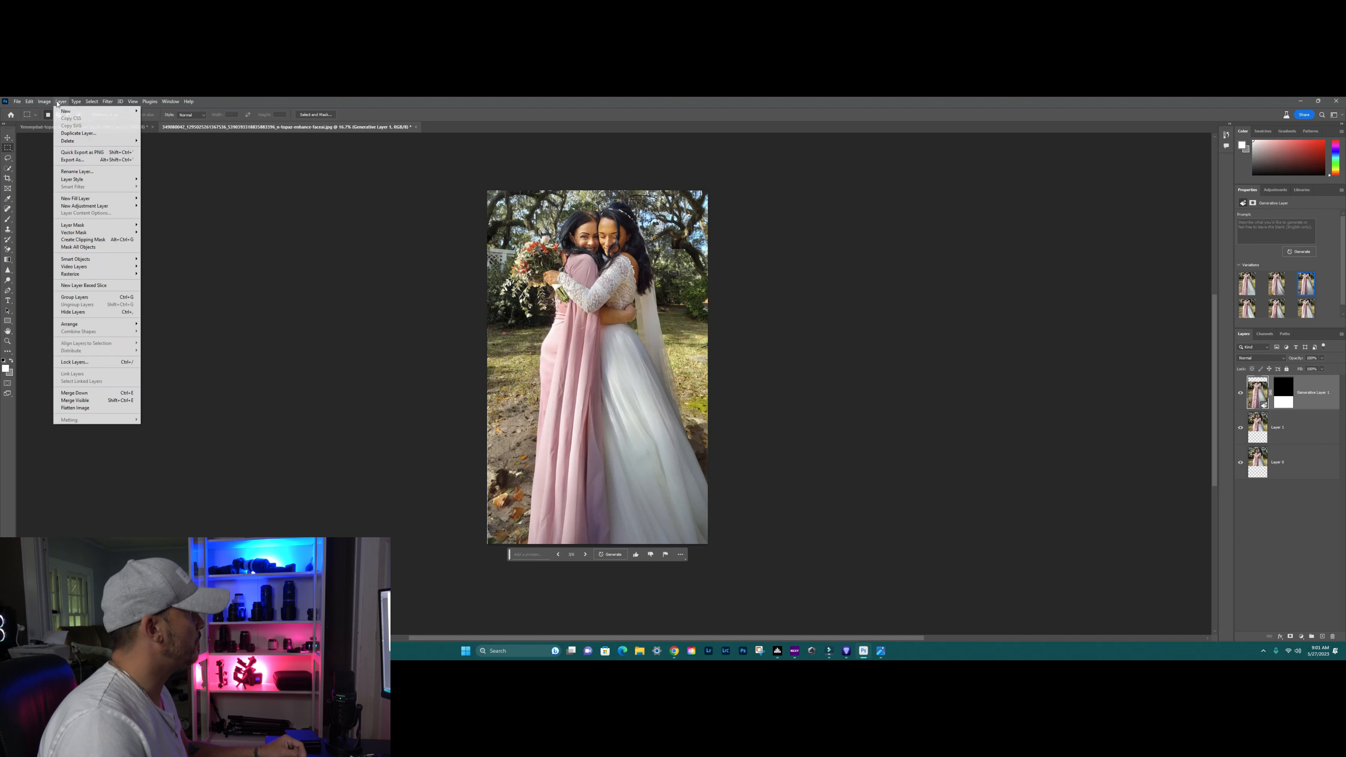
{"action": "left_click", "coordinate": [88, 409]}
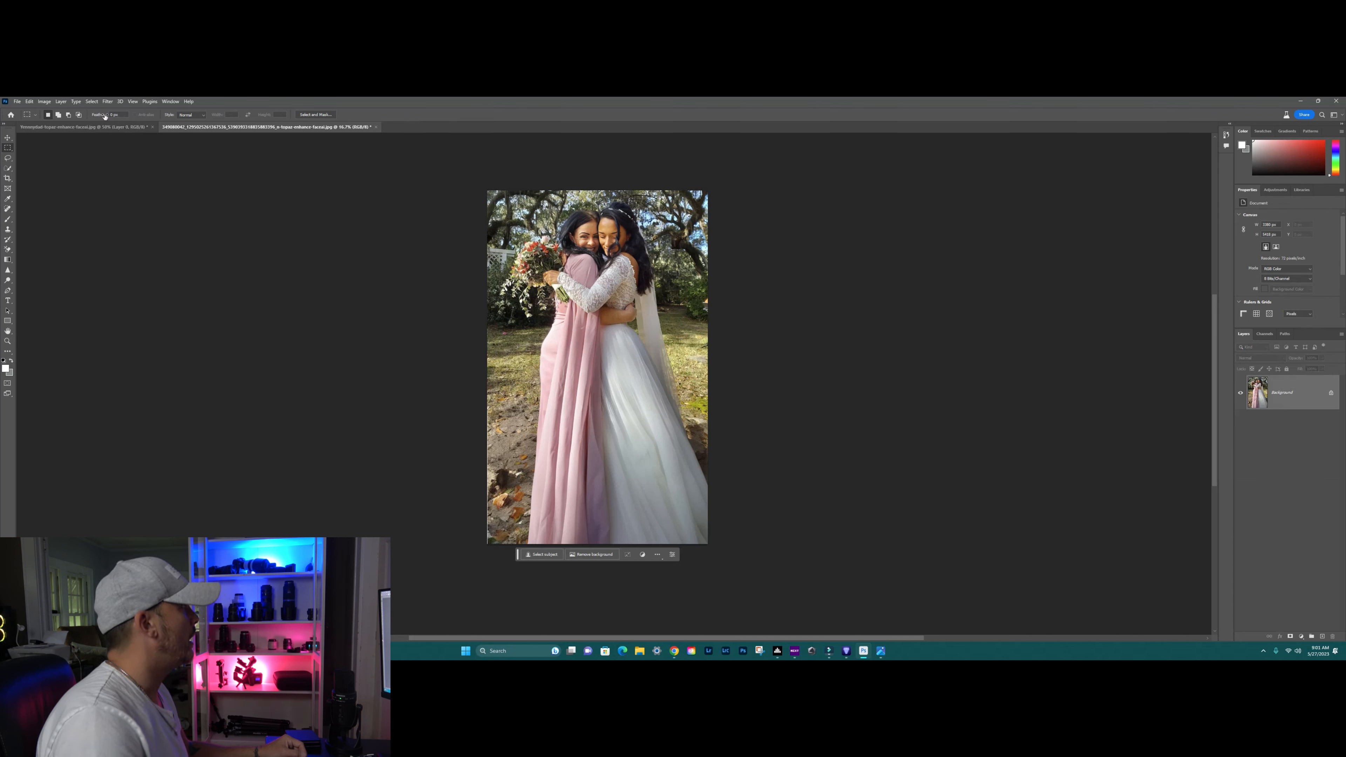
{"action": "left_click", "coordinate": [8, 180]}
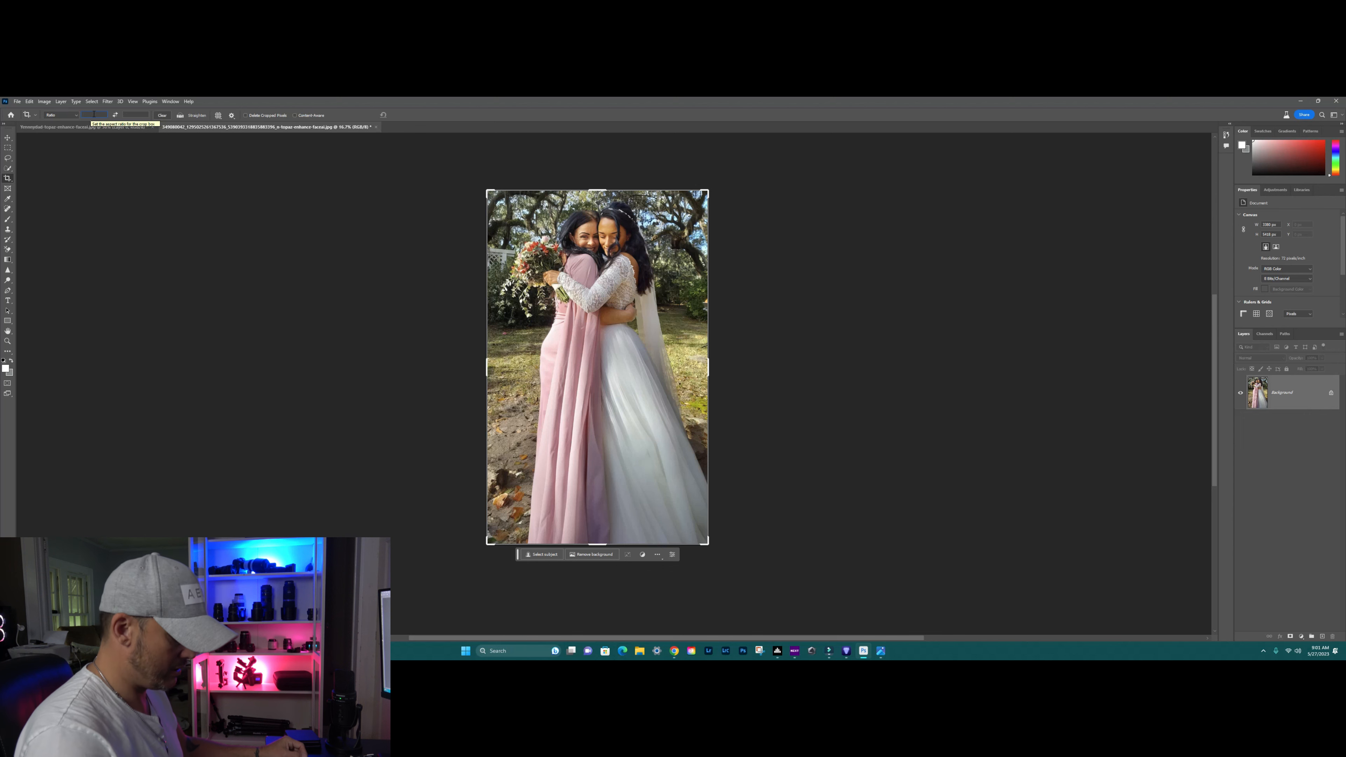
{"action": "type", "text": "16"}
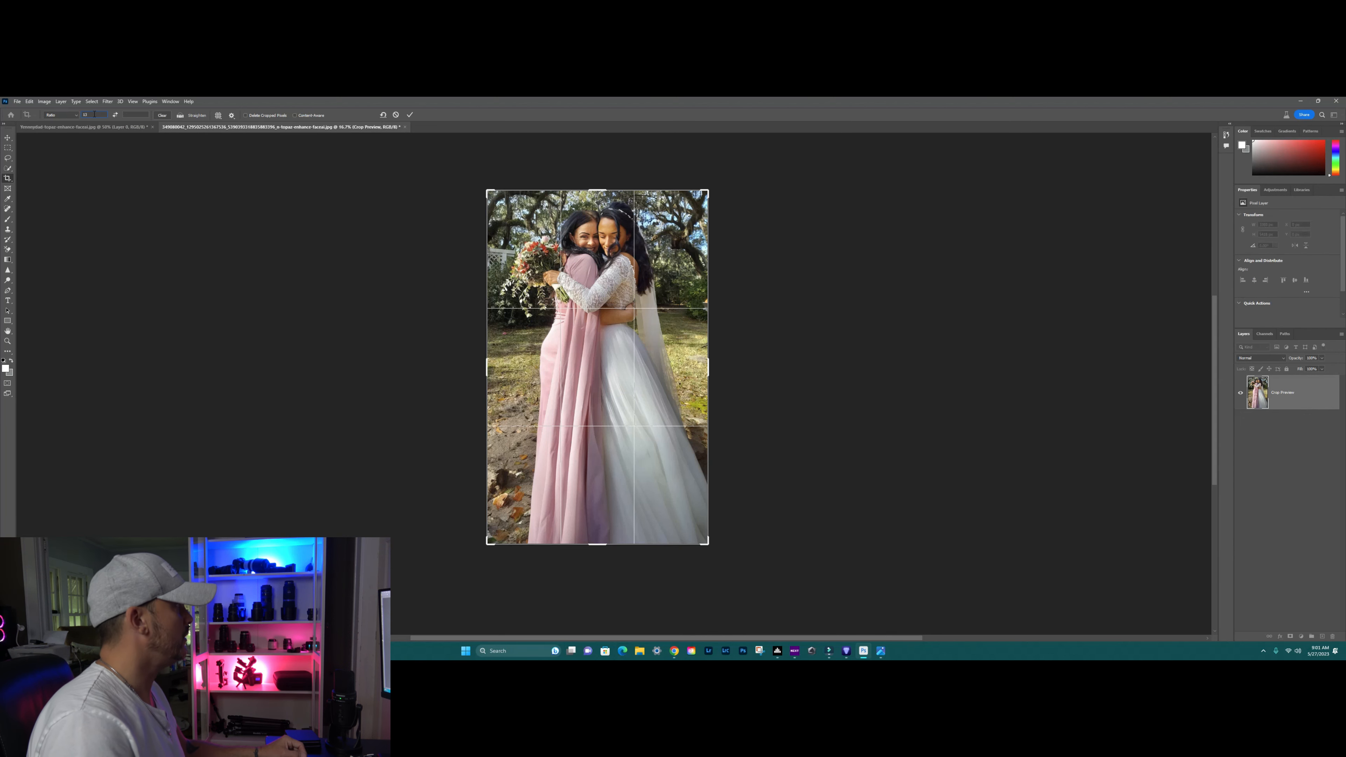
{"action": "left_click", "coordinate": [142, 113]}
{"action": "type", "text": "19"}
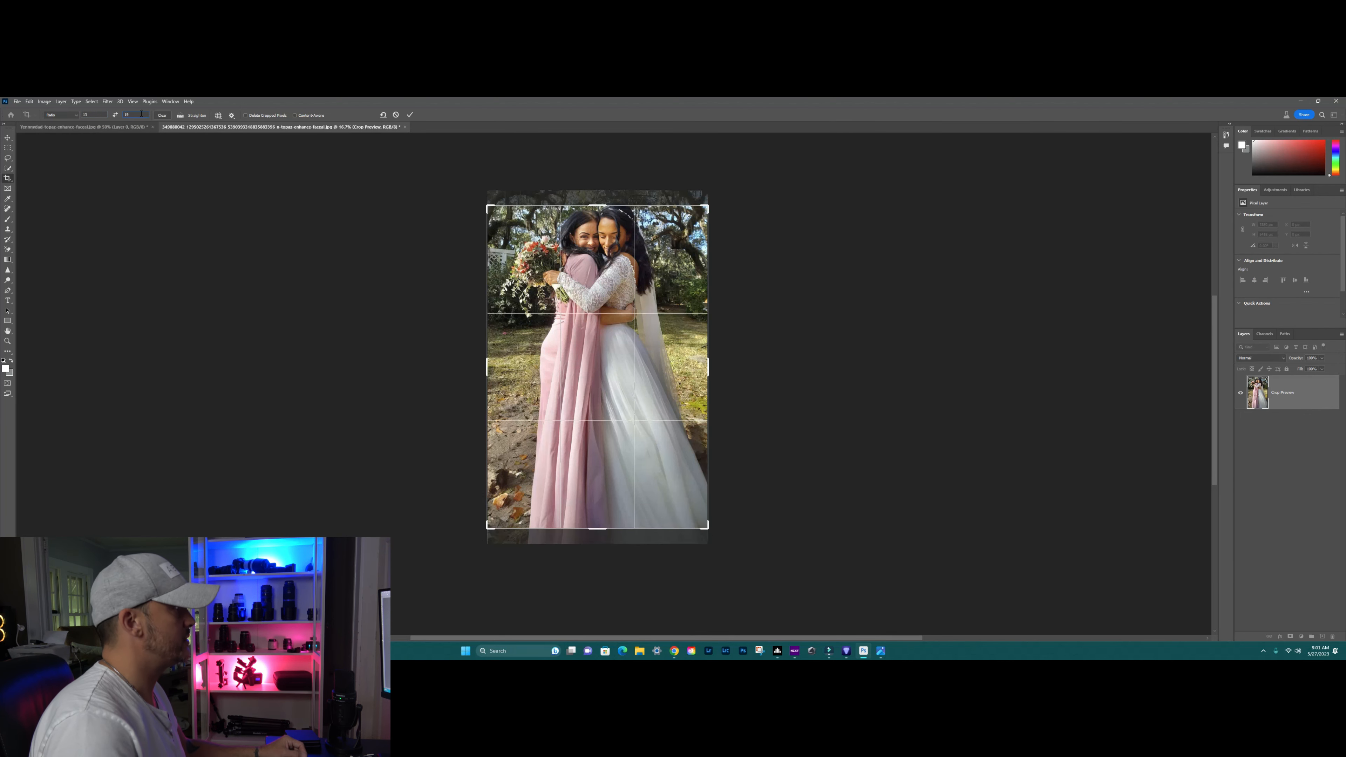
{"action": "left_click_drag", "start_coordinate": [534, 242], "coordinate": [534, 259]}
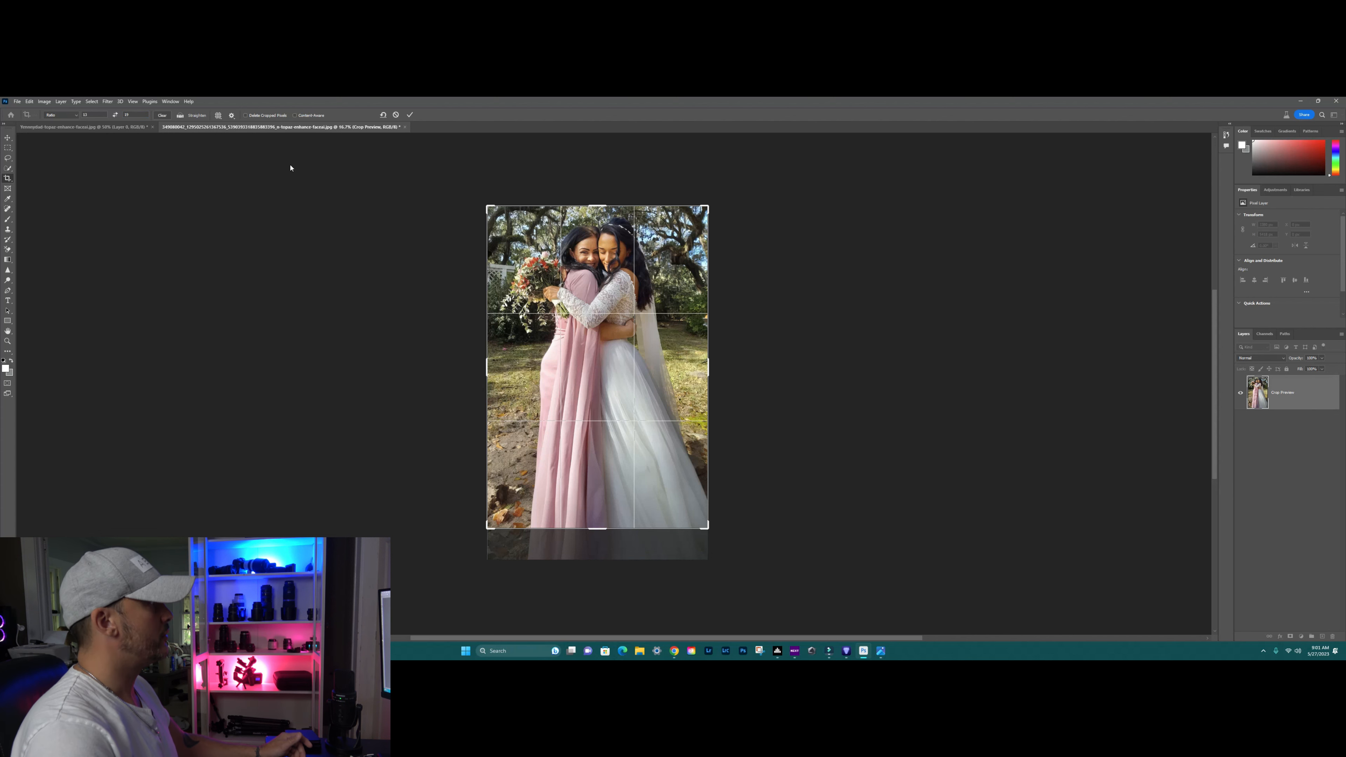
{"action": "left_click", "coordinate": [409, 115]}
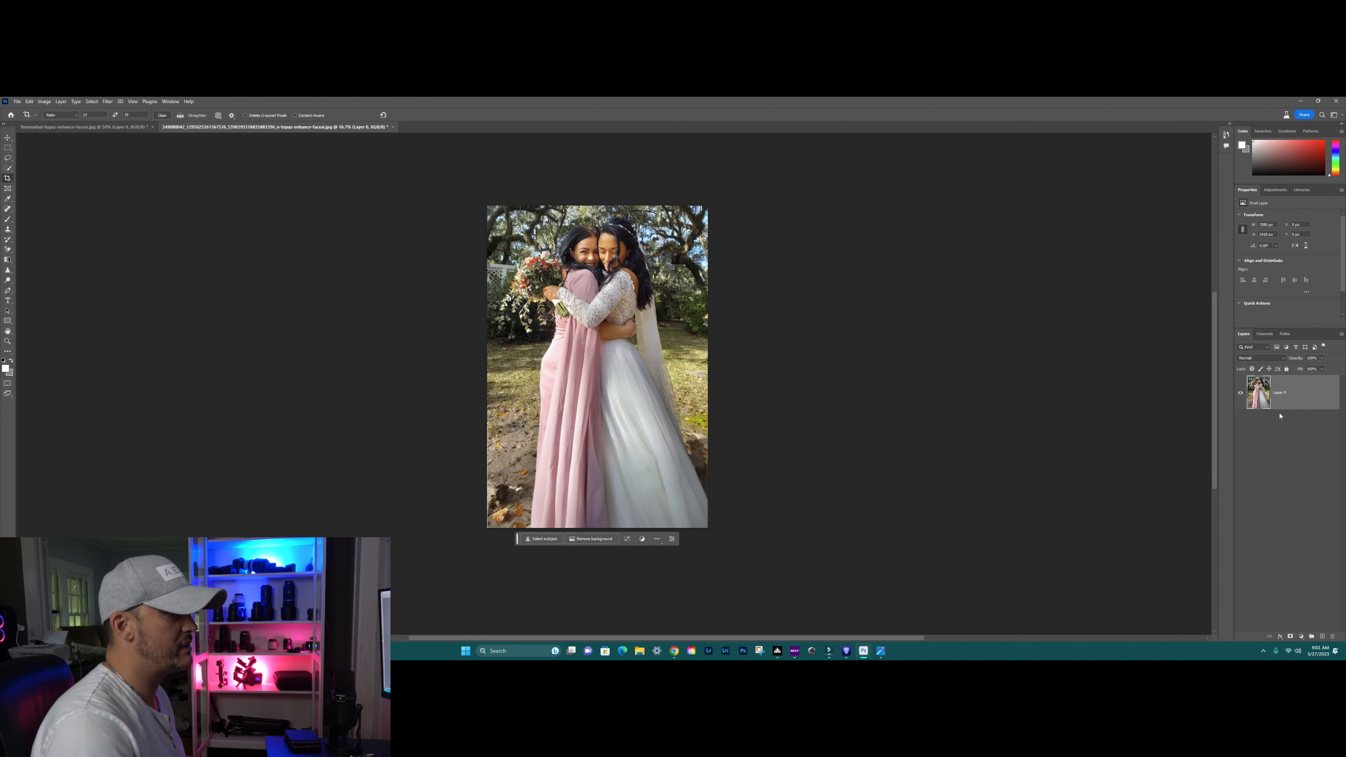
Open the photo in the Camera Raw Filter, cool the temperature slightly, shift the tint slightly toward green, and lower the exposure
{"action": "left_click", "coordinate": [107, 101]}
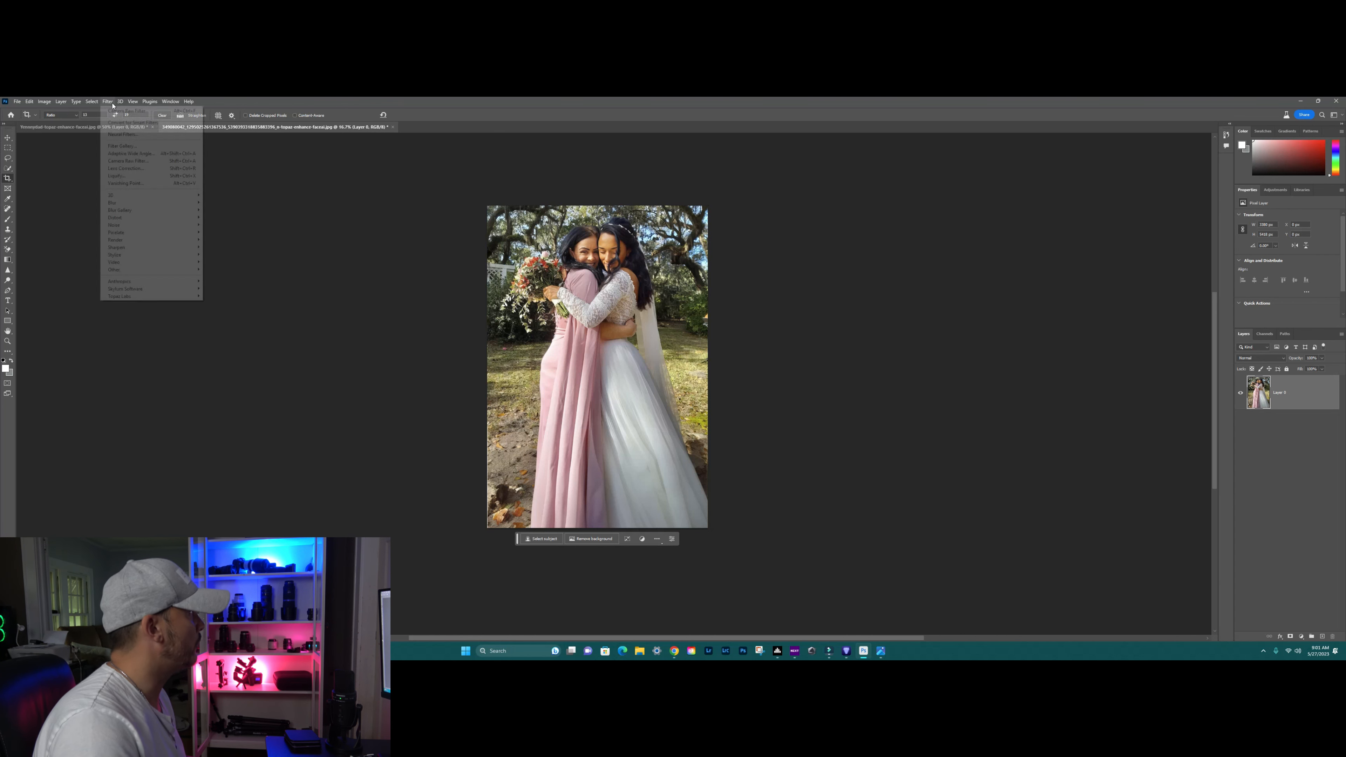
{"action": "left_click", "coordinate": [129, 162]}
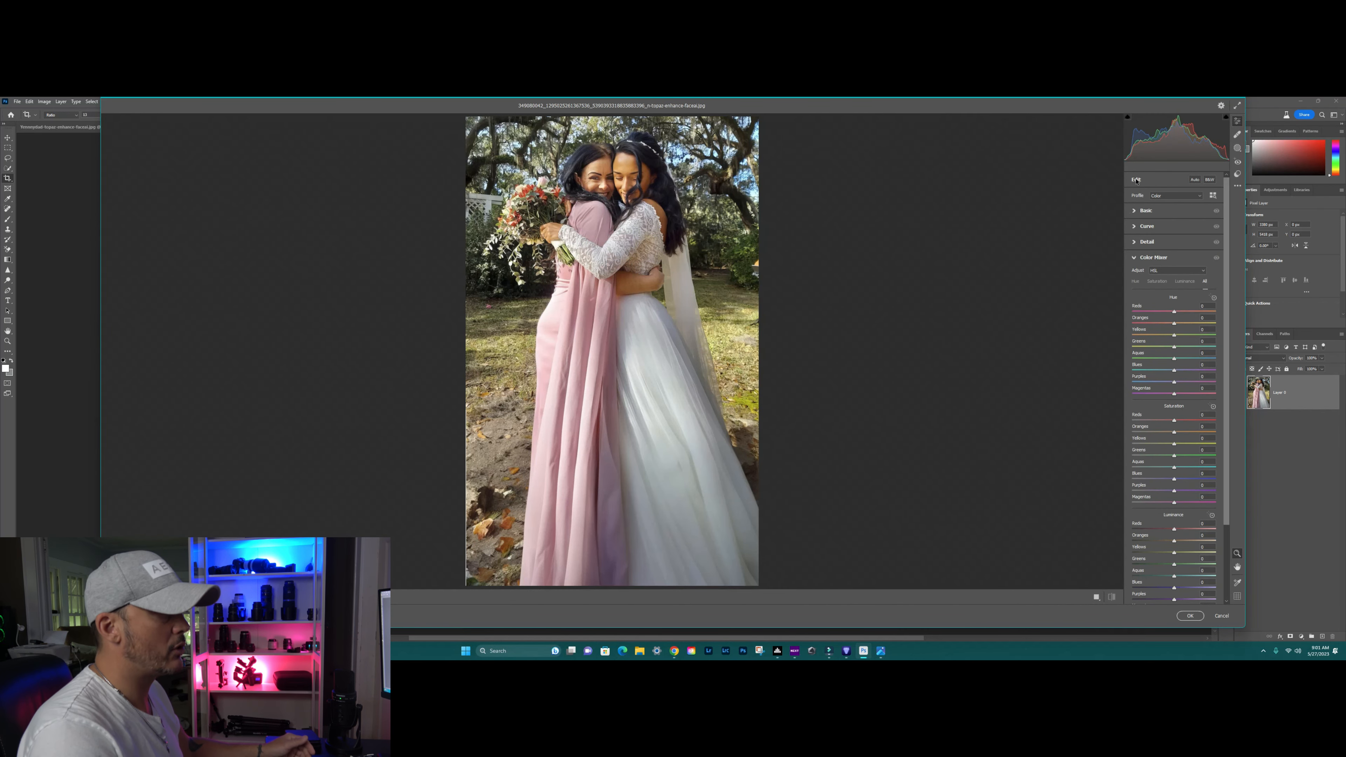
{"action": "left_click", "coordinate": [1182, 197]}
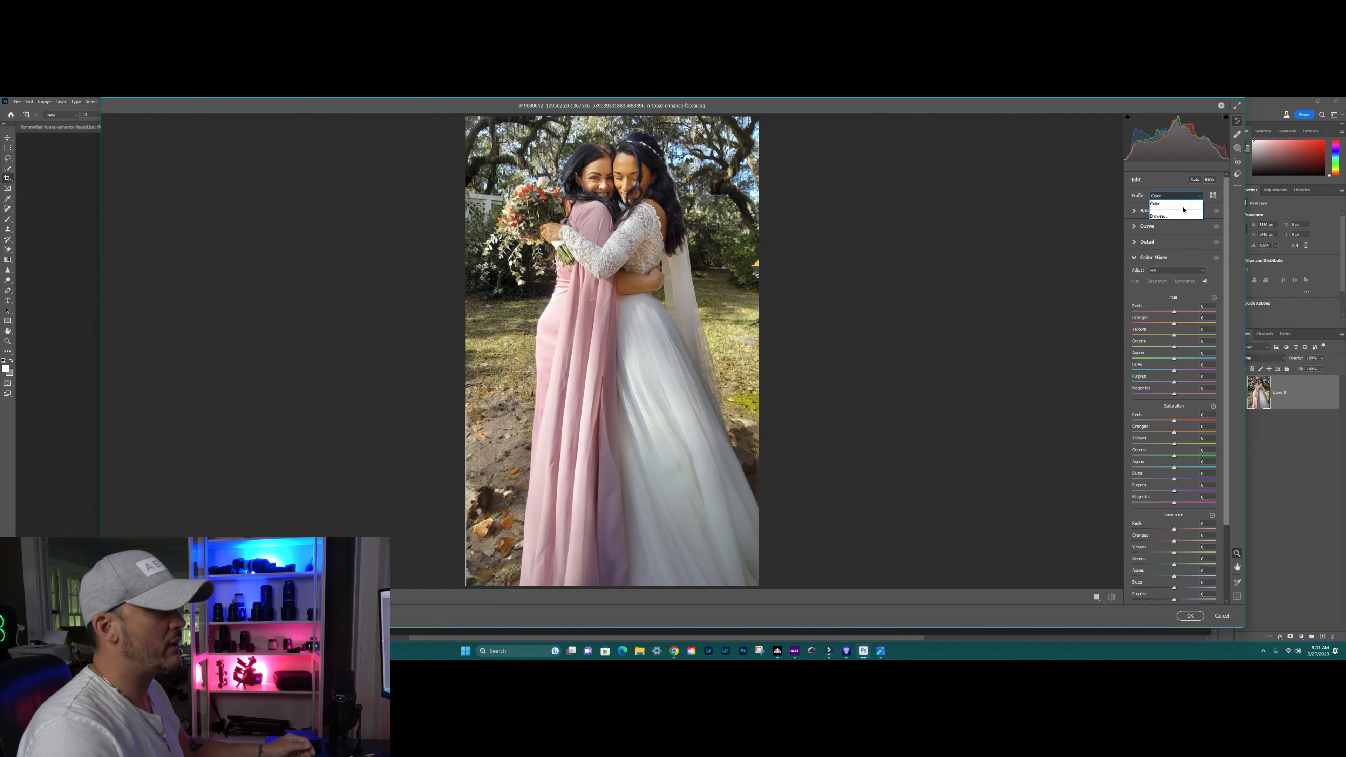
{"action": "left_click", "coordinate": [1192, 182]}
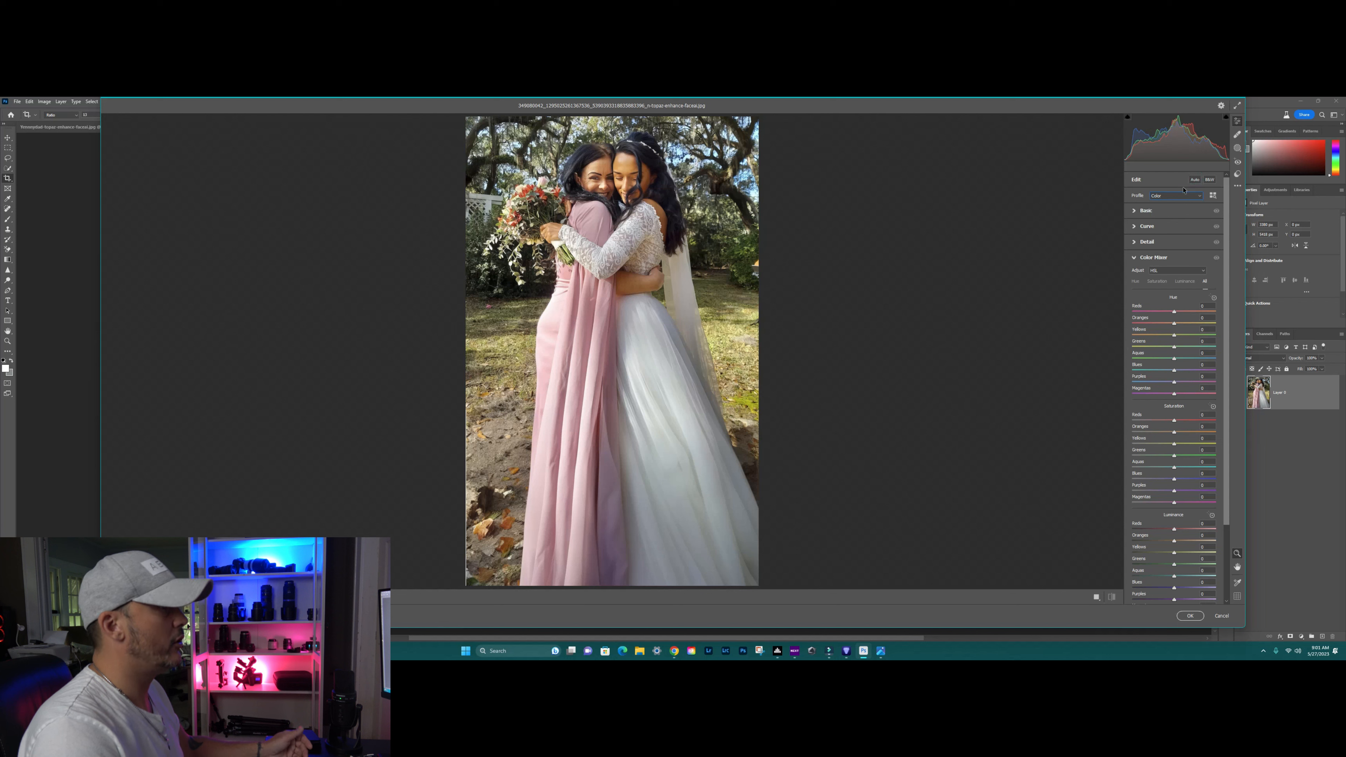
{"action": "left_click", "coordinate": [1133, 211]}
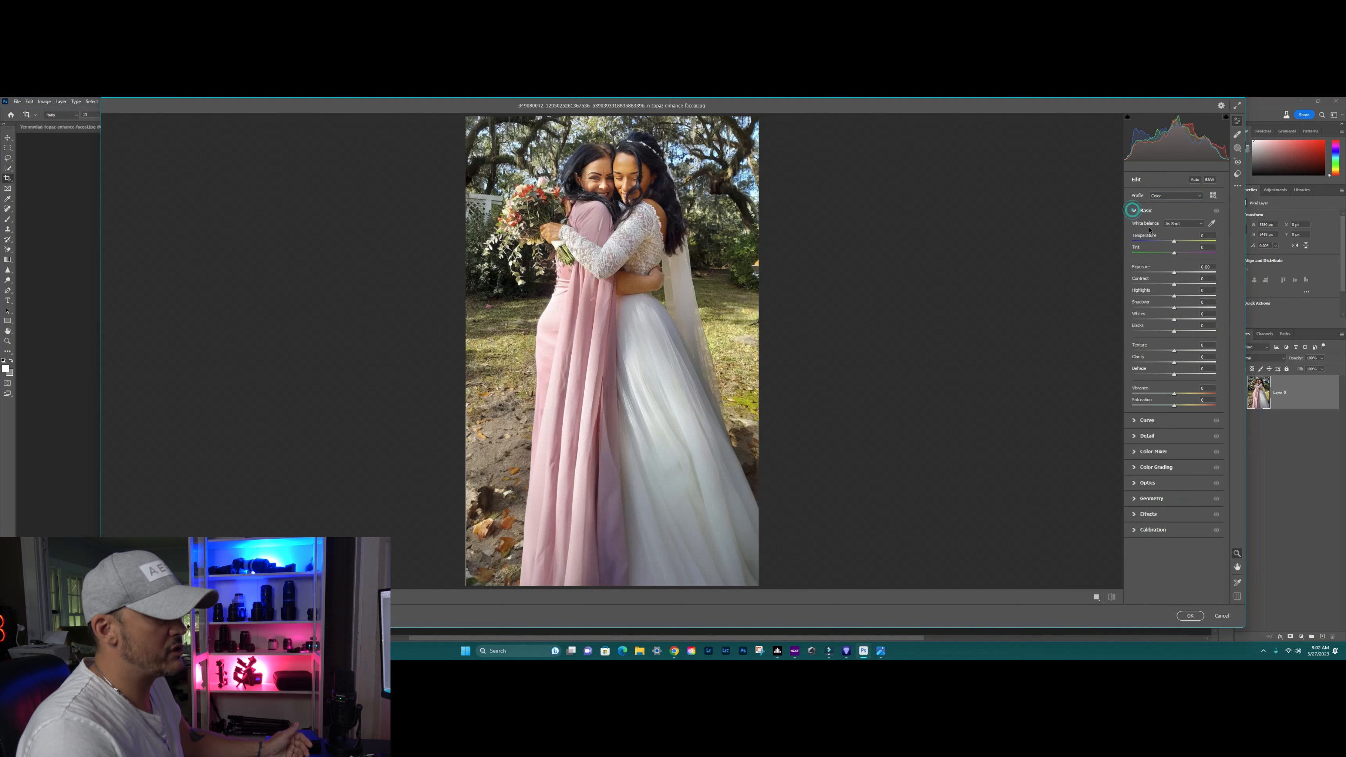
{"action": "left_click_drag", "start_coordinate": [1174, 243], "coordinate": [1169, 240]}
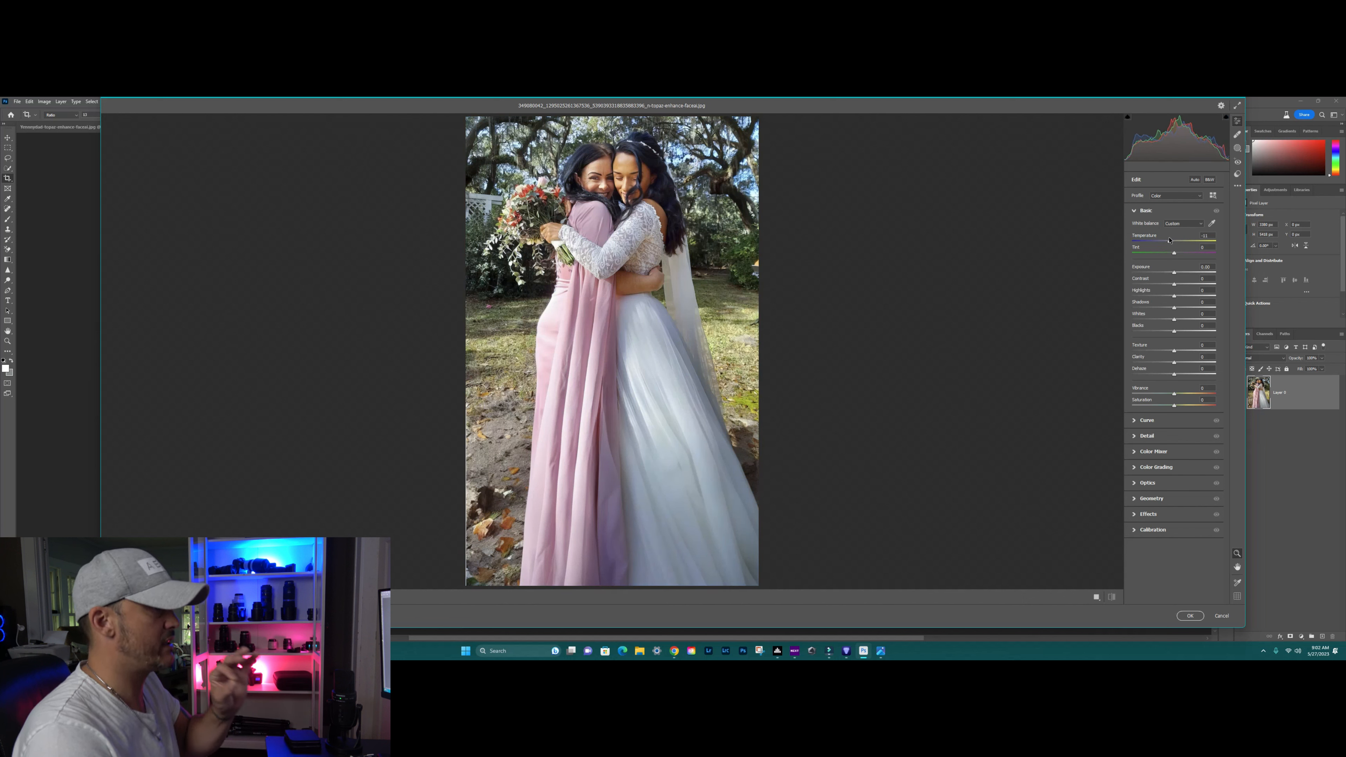
{"action": "left_click_drag", "start_coordinate": [1174, 255], "coordinate": [1168, 274]}
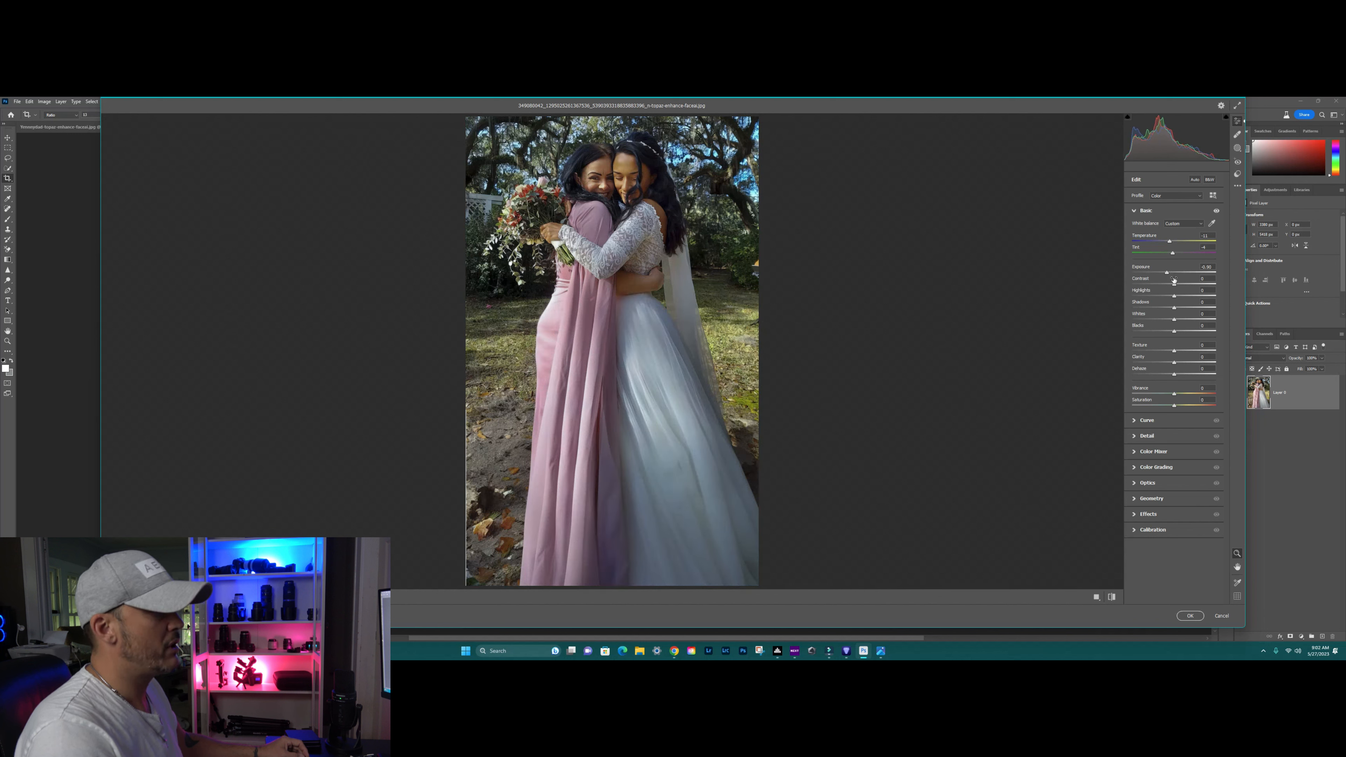
Reduce the contrast strongly, lower highlights, shadows and blacks slightly, and raise the whites in the Basic adjustments
{"action": "left_click_drag", "start_coordinate": [1174, 281], "coordinate": [1139, 291]}
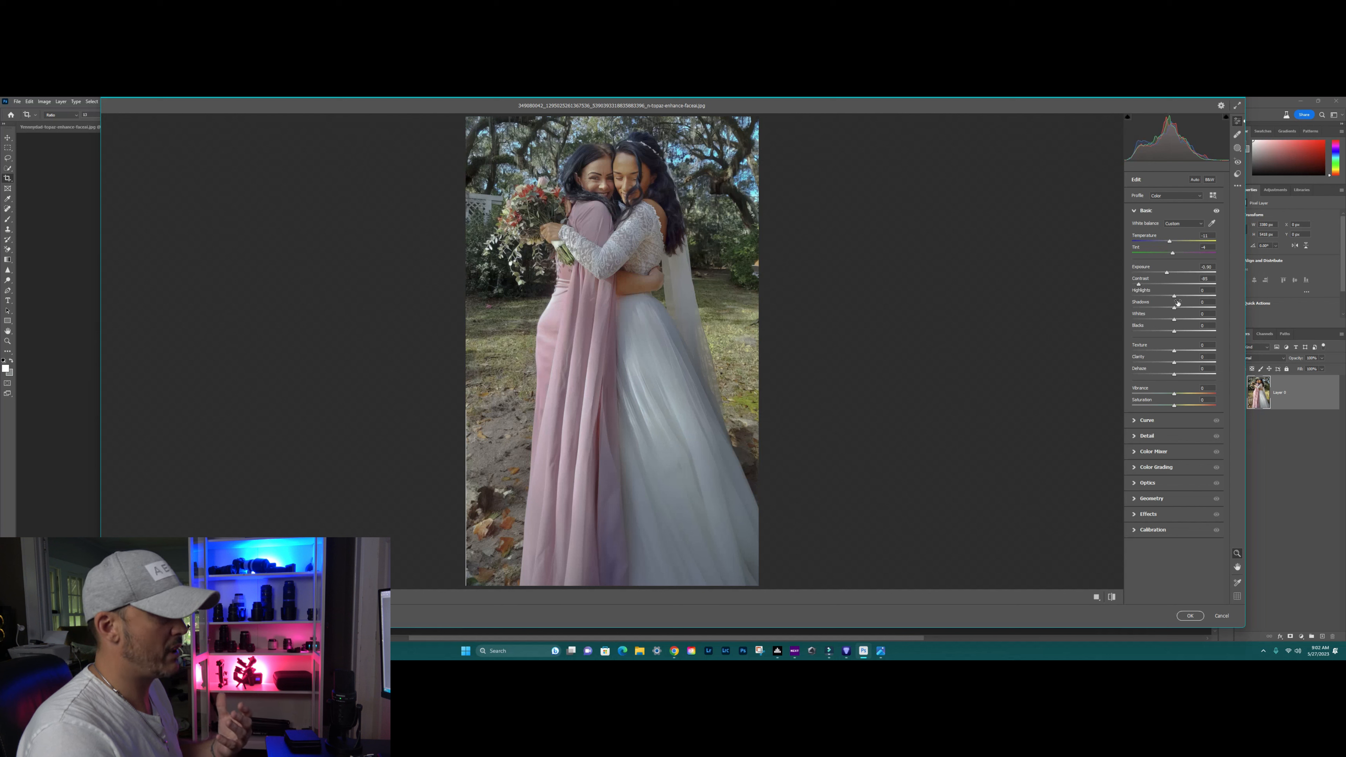
{"action": "mouse_move", "coordinate": [1175, 296]}
{"action": "left_mouse_down"}
{"action": "mouse_move", "coordinate": [1153, 295]}
{"action": "mouse_move", "coordinate": [1176, 309]}
{"action": "mouse_move", "coordinate": [1148, 307]}
{"action": "mouse_move", "coordinate": [1231, 296]}
{"action": "mouse_move", "coordinate": [1168, 307]}
{"action": "left_mouse_up"}
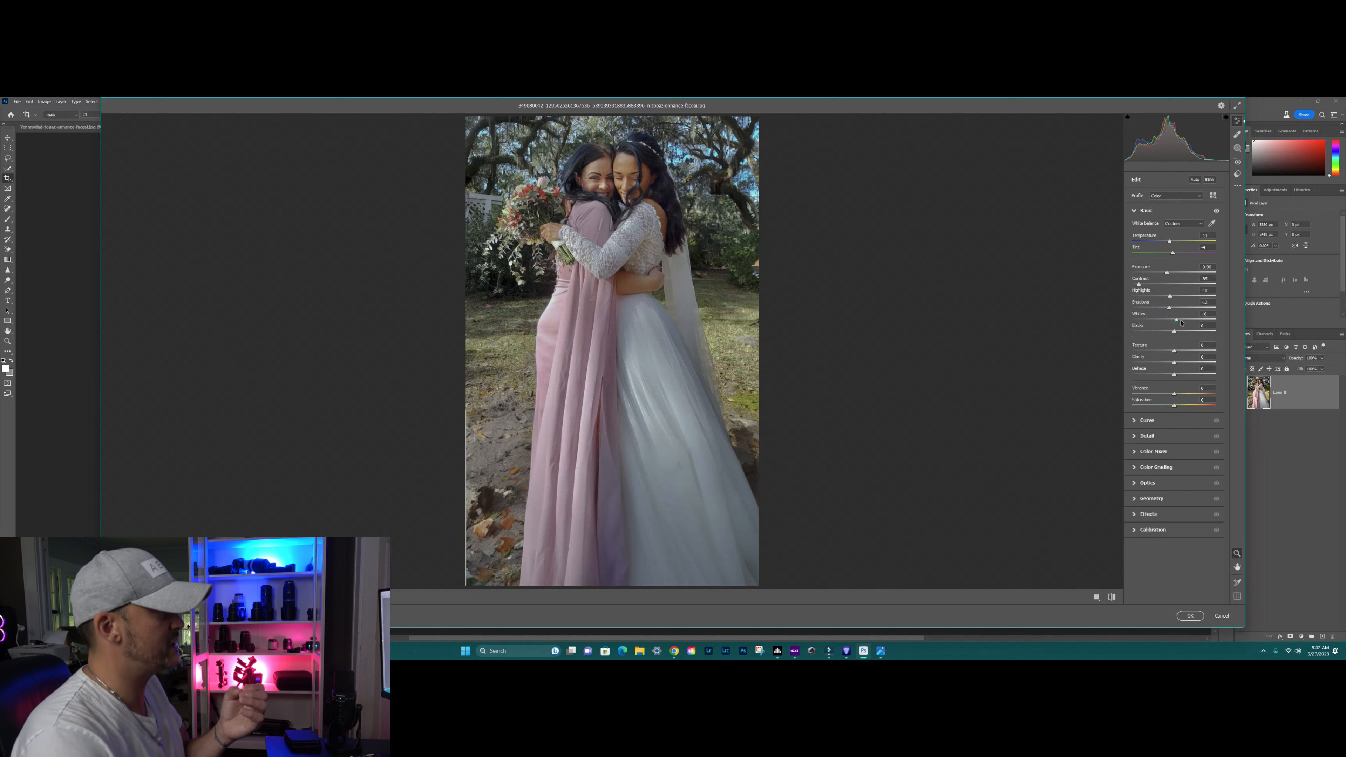
{"action": "mouse_move", "coordinate": [1175, 320]}
{"action": "left_mouse_down"}
{"action": "mouse_move", "coordinate": [1188, 322]}
{"action": "mouse_move", "coordinate": [1173, 332]}
{"action": "left_mouse_up"}
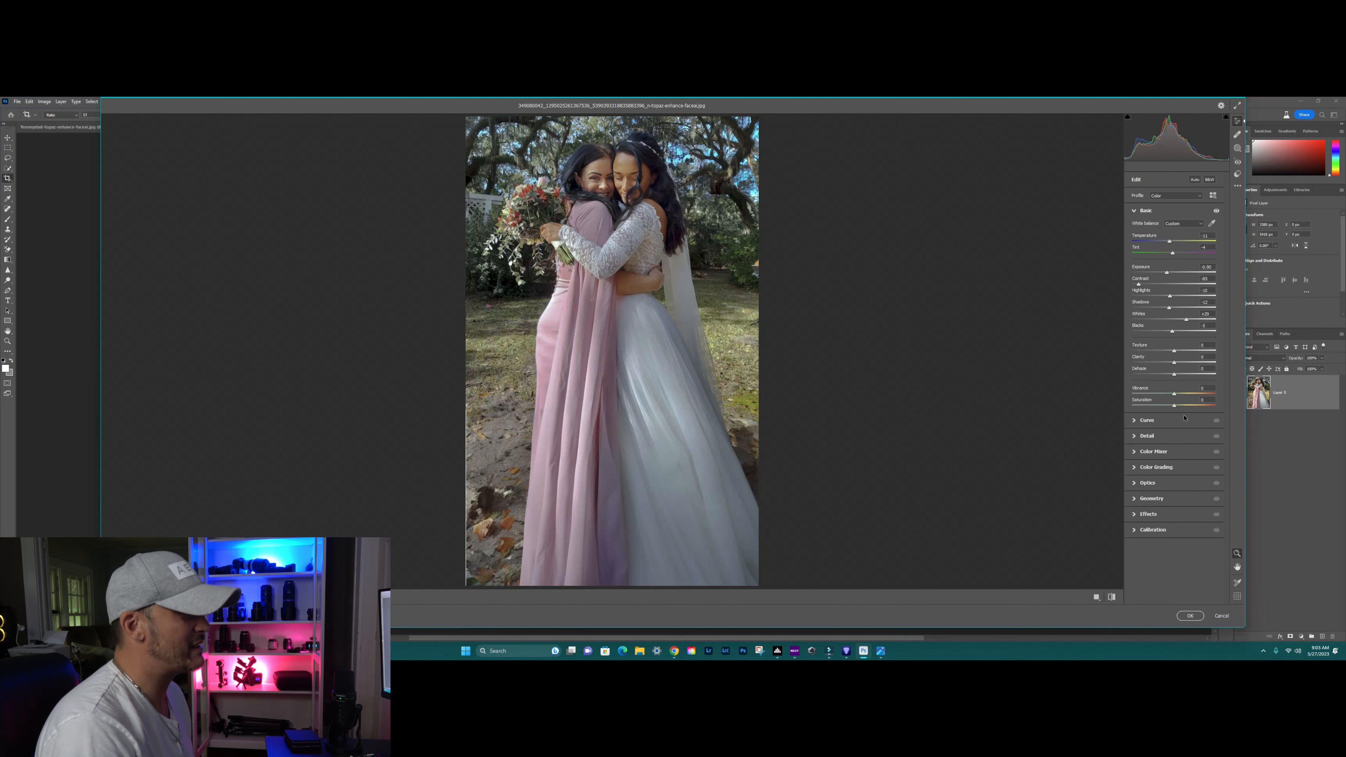
Raise the vibrance, lower the saturation, set Dehaze to +14, reduce the clarity, and inspect the two women's faces up close
{"action": "left_click_drag", "start_coordinate": [1205, 408], "coordinate": [1179, 395]}
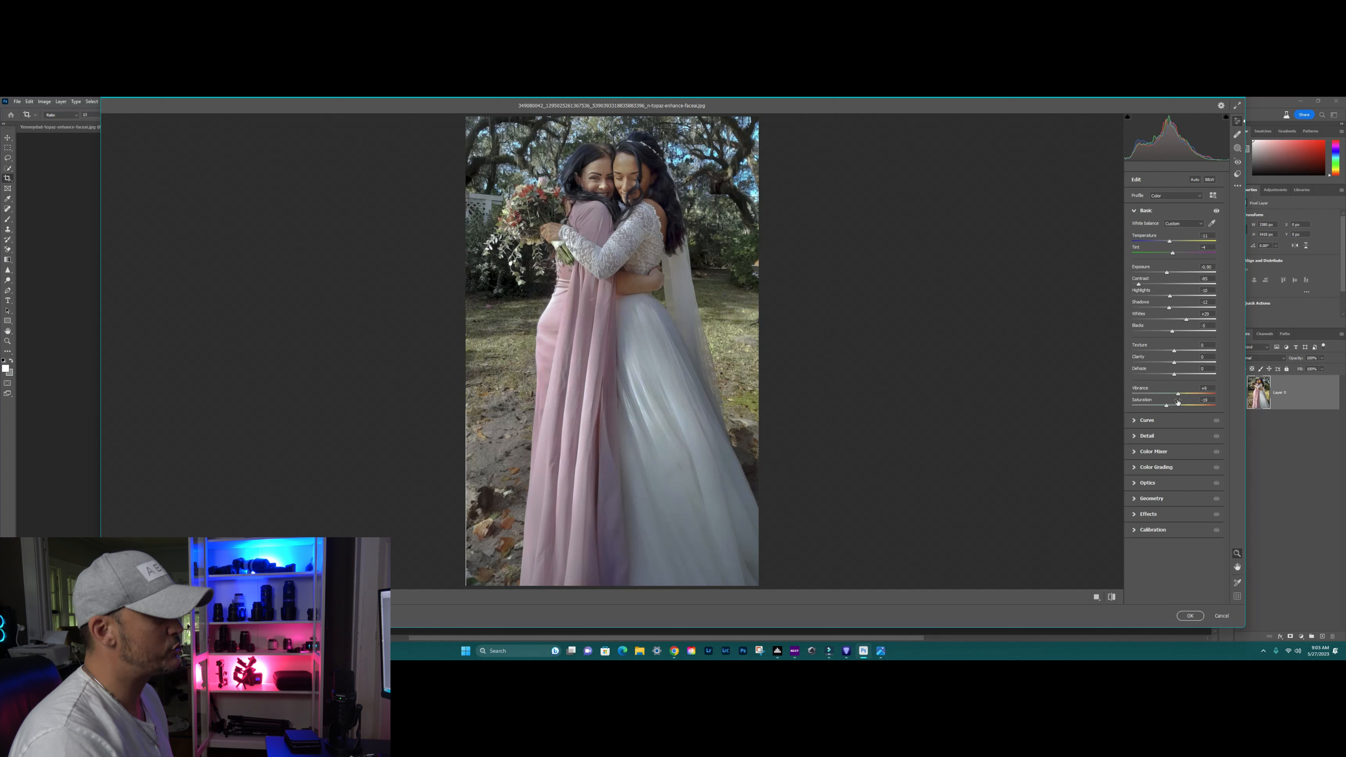
{"action": "left_click_drag", "start_coordinate": [1179, 395], "coordinate": [1189, 398]}
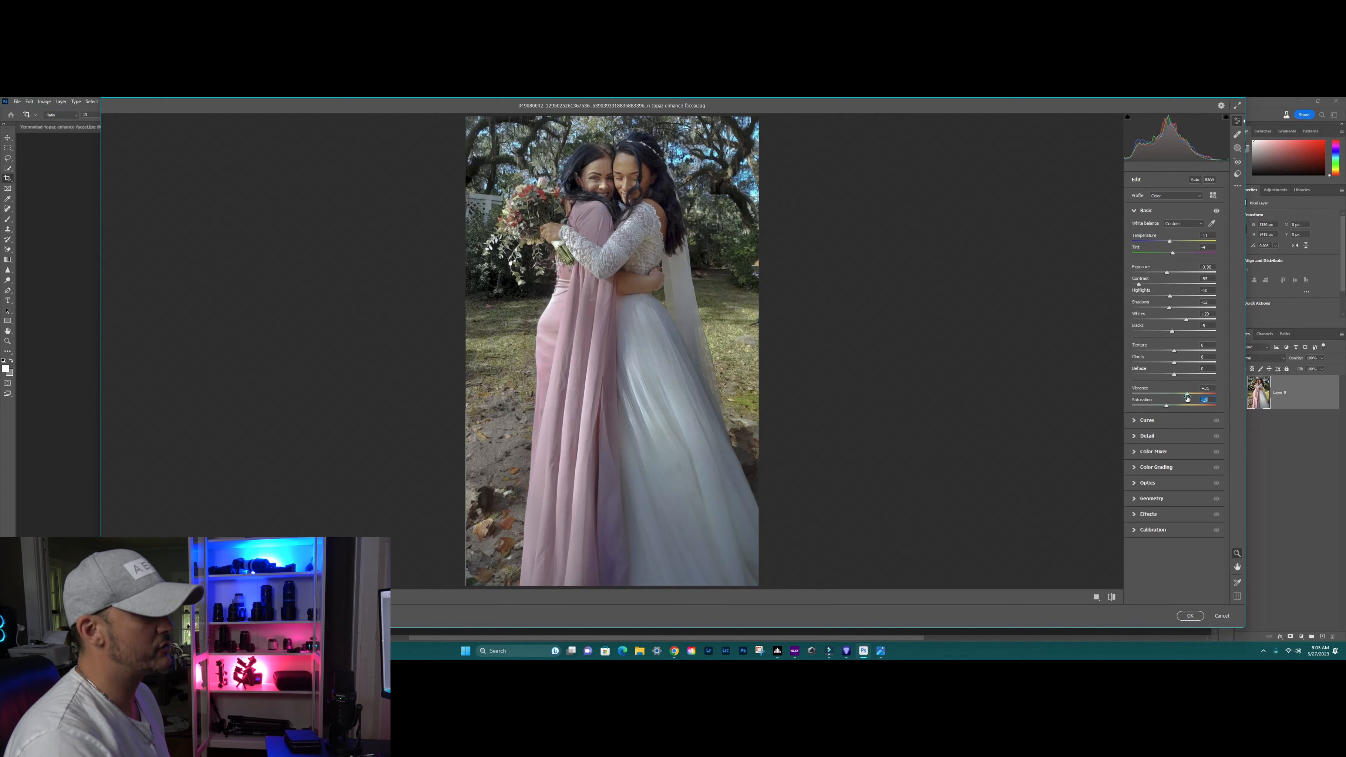
{"action": "left_click_drag", "start_coordinate": [1166, 406], "coordinate": [1182, 376]}
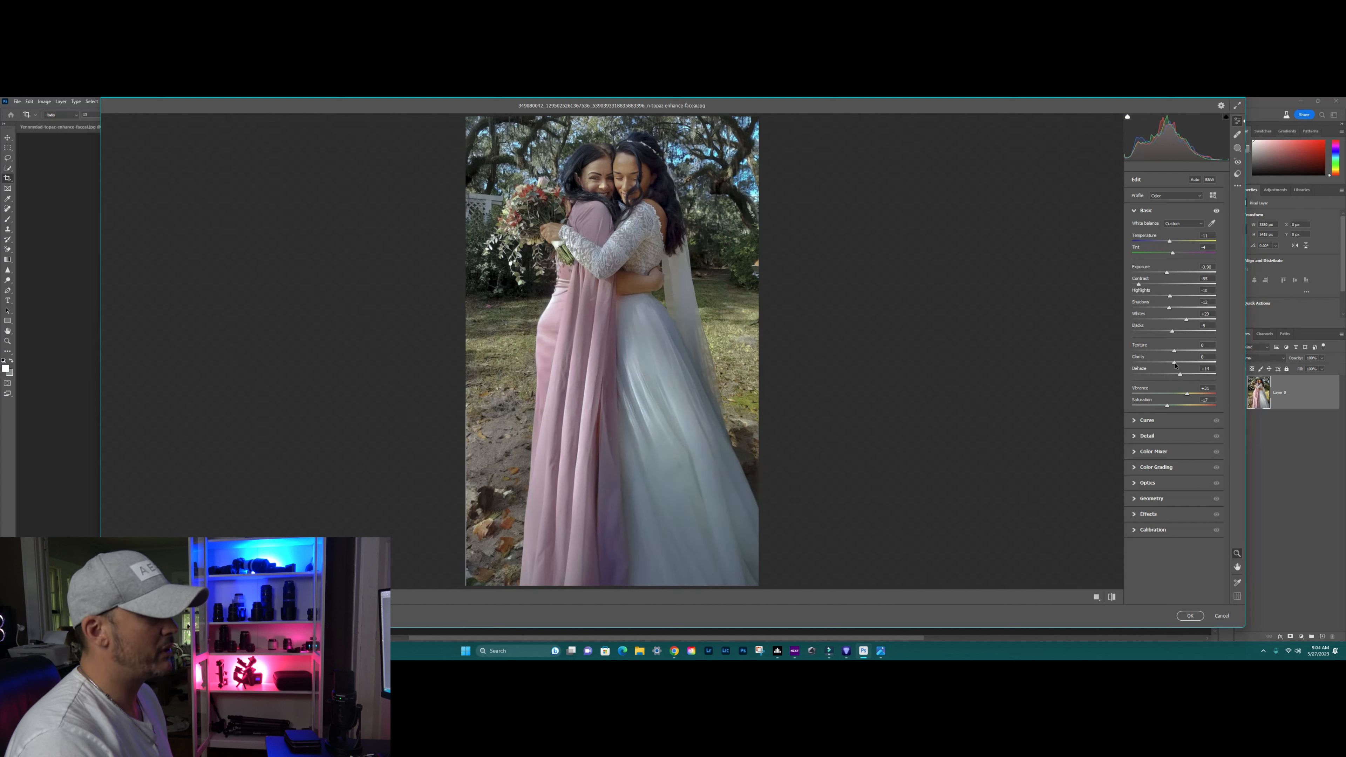
{"action": "left_click_drag", "start_coordinate": [1175, 363], "coordinate": [1165, 363]}
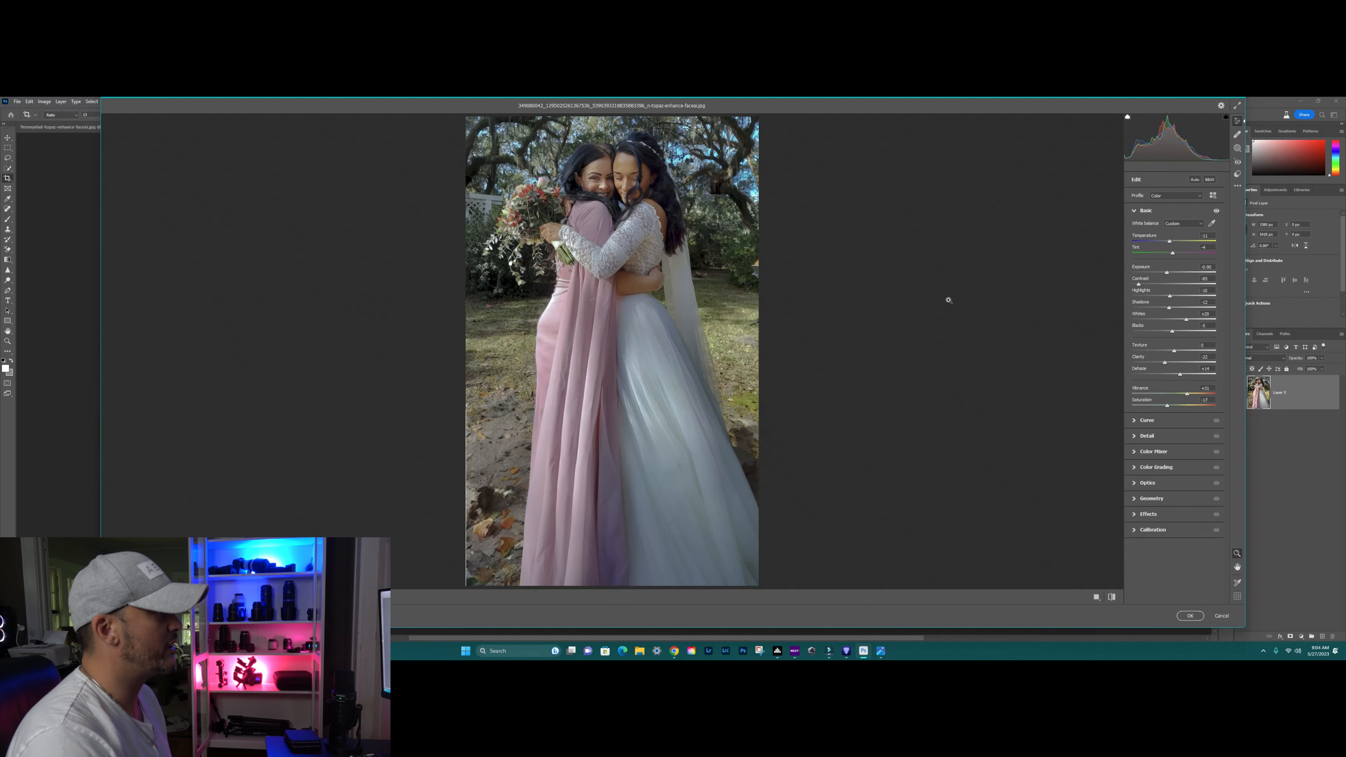
{"action": "left_click", "coordinate": [604, 178]}
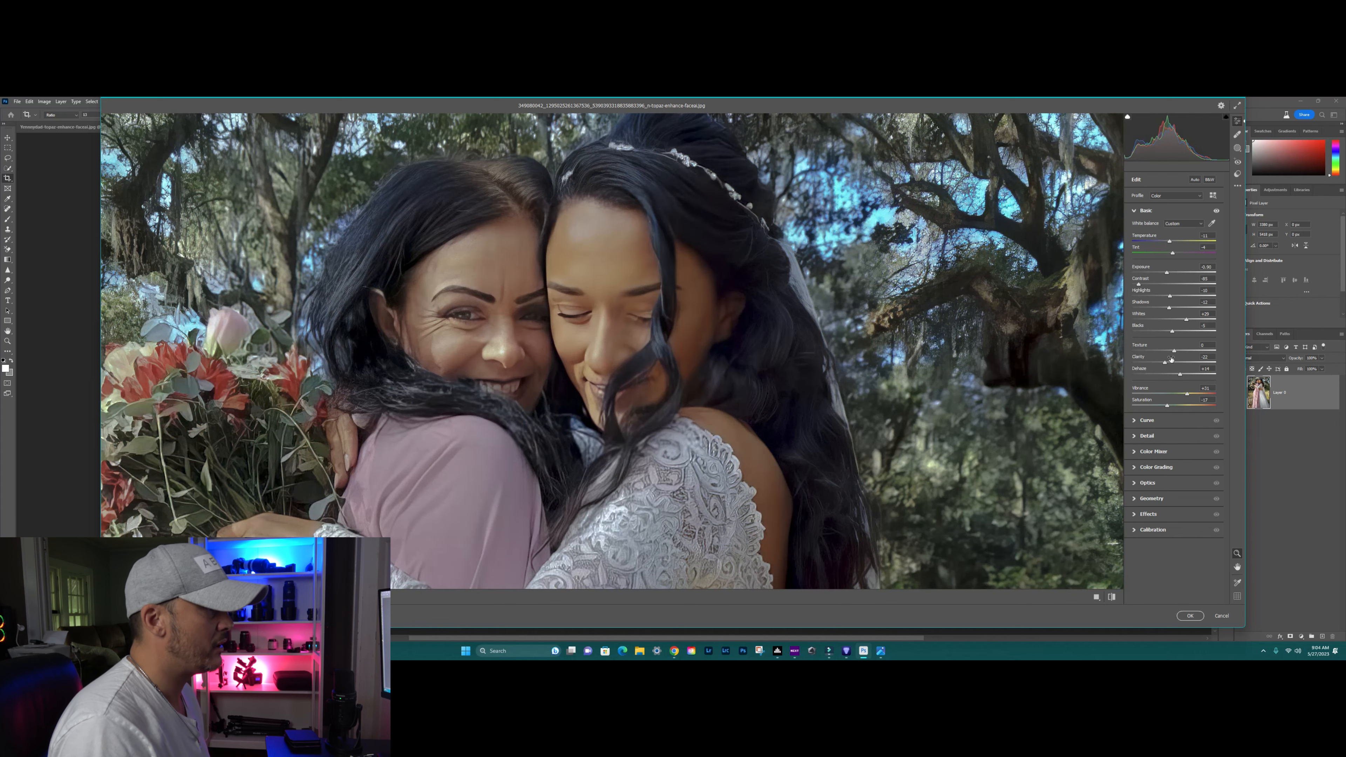
Reduce the texture slightly in the Basic adjustments and open the Curve adjustments
{"action": "left_click_drag", "start_coordinate": [1173, 351], "coordinate": [1170, 350]}
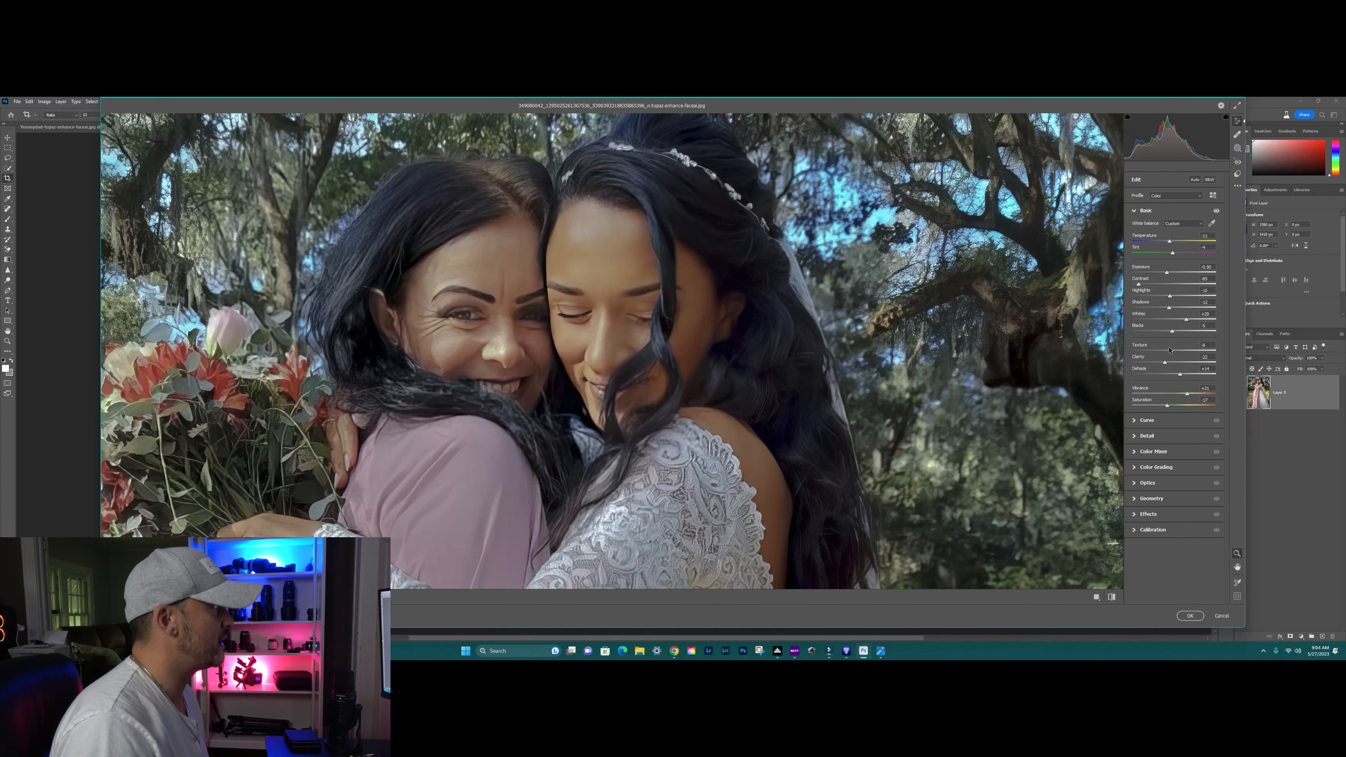
{"action": "left_click", "coordinate": [762, 390]}
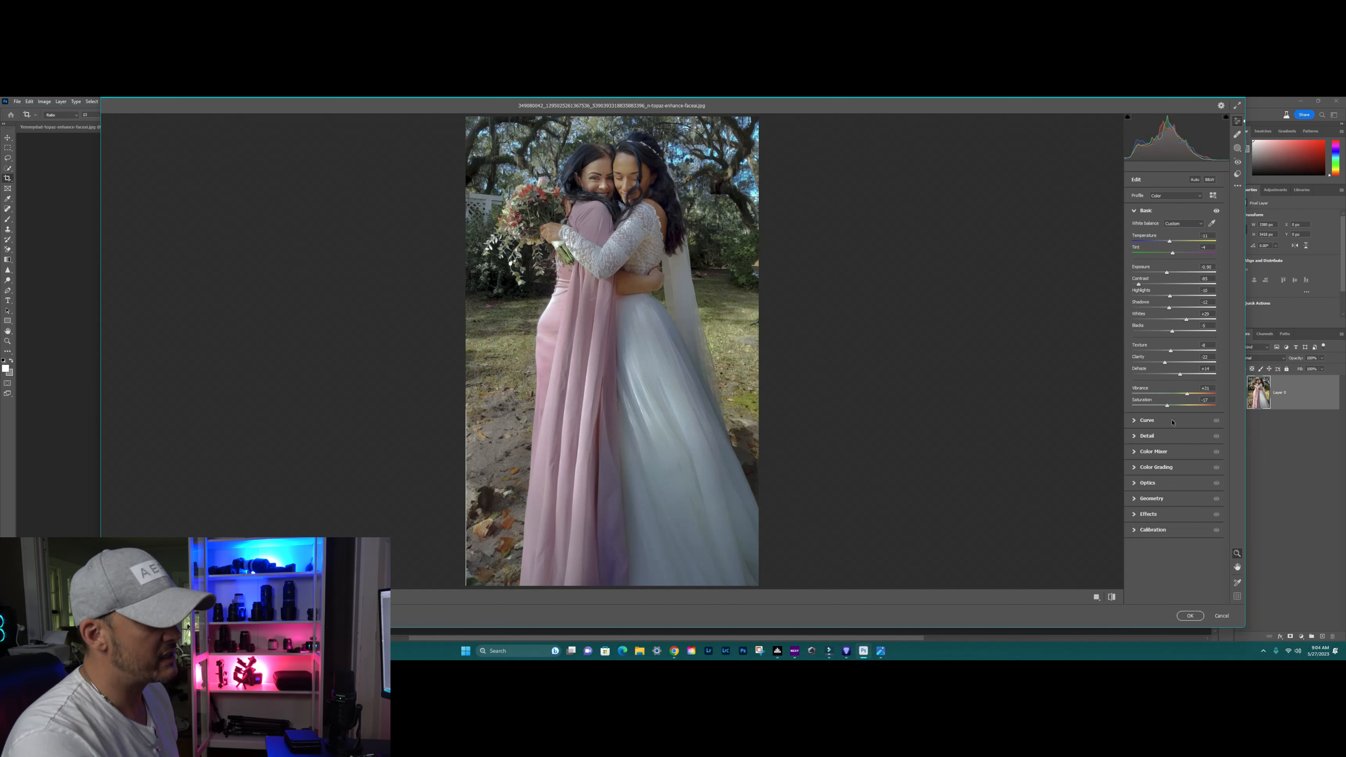
{"action": "left_click", "coordinate": [1136, 423]}
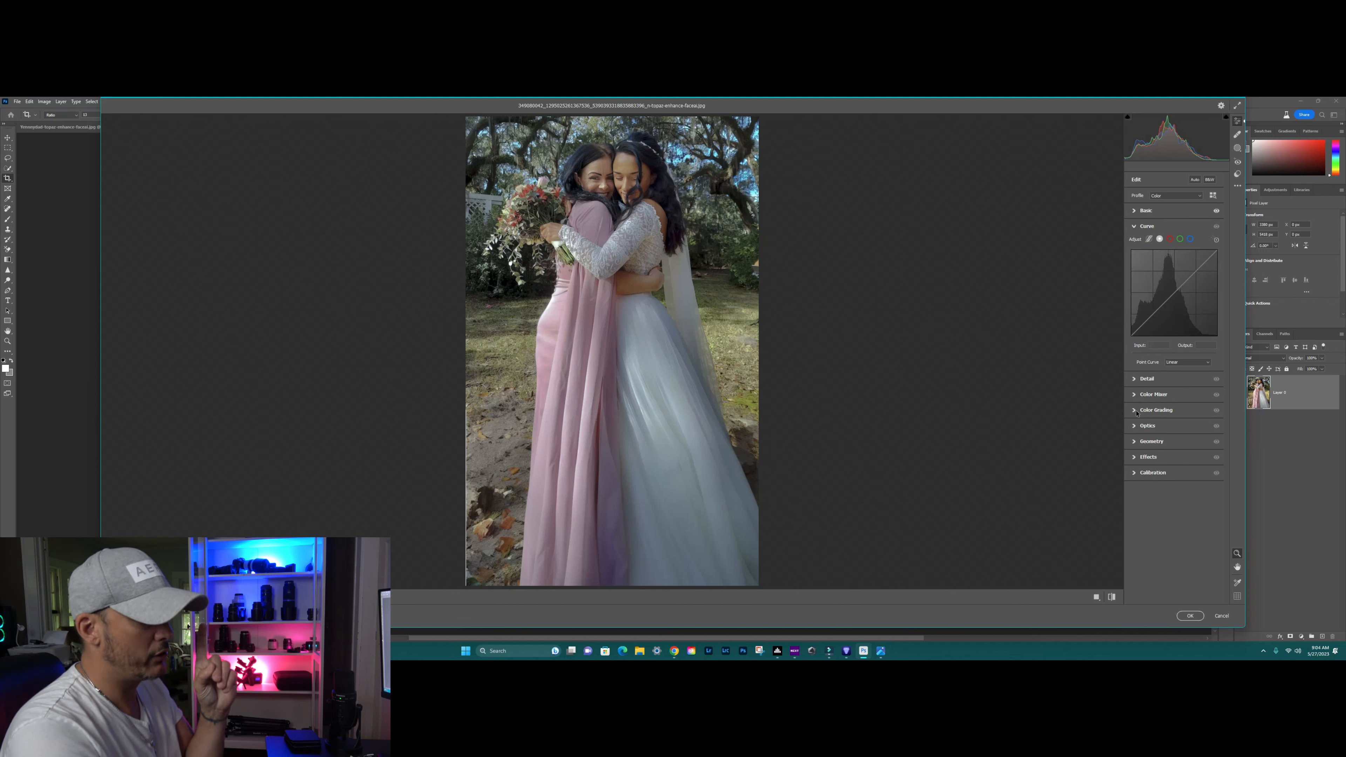
In the Color Mixer, lower the saturation of yellows and greens, shift the green hue strongly toward aqua, and reduce the greens' luminance
{"action": "left_click", "coordinate": [1134, 395]}
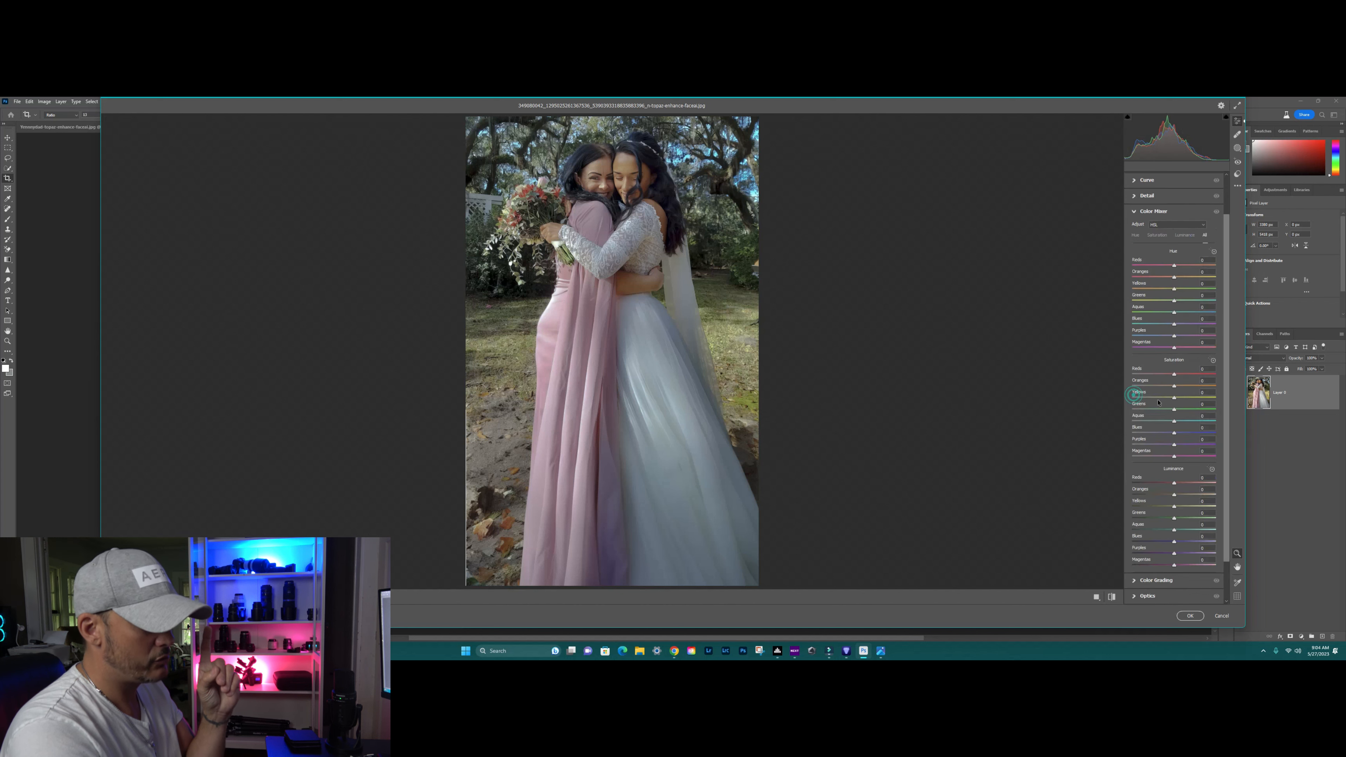
{"action": "left_click_drag", "start_coordinate": [1164, 399], "coordinate": [1193, 392]}
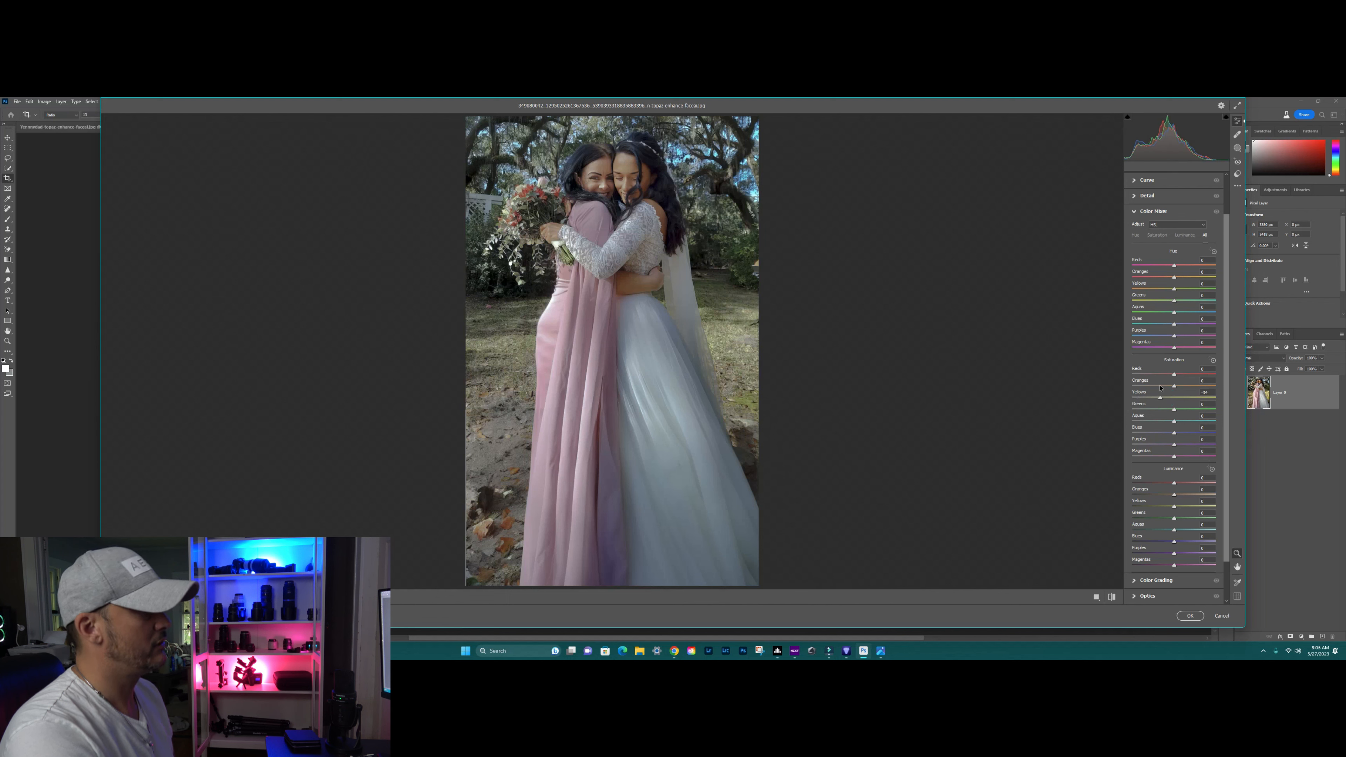
{"action": "left_click_drag", "start_coordinate": [1179, 410], "coordinate": [1157, 409]}
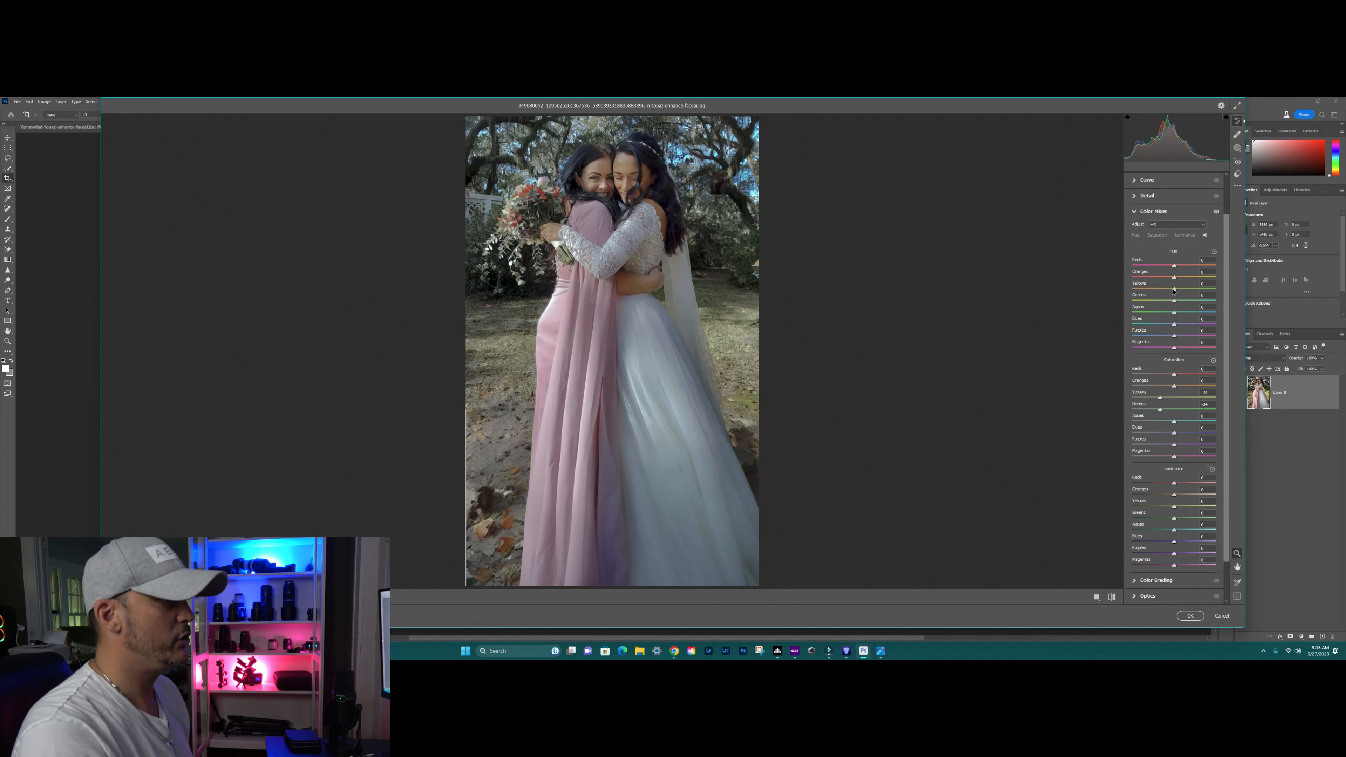
{"action": "left_click_drag", "start_coordinate": [1177, 303], "coordinate": [1212, 302]}
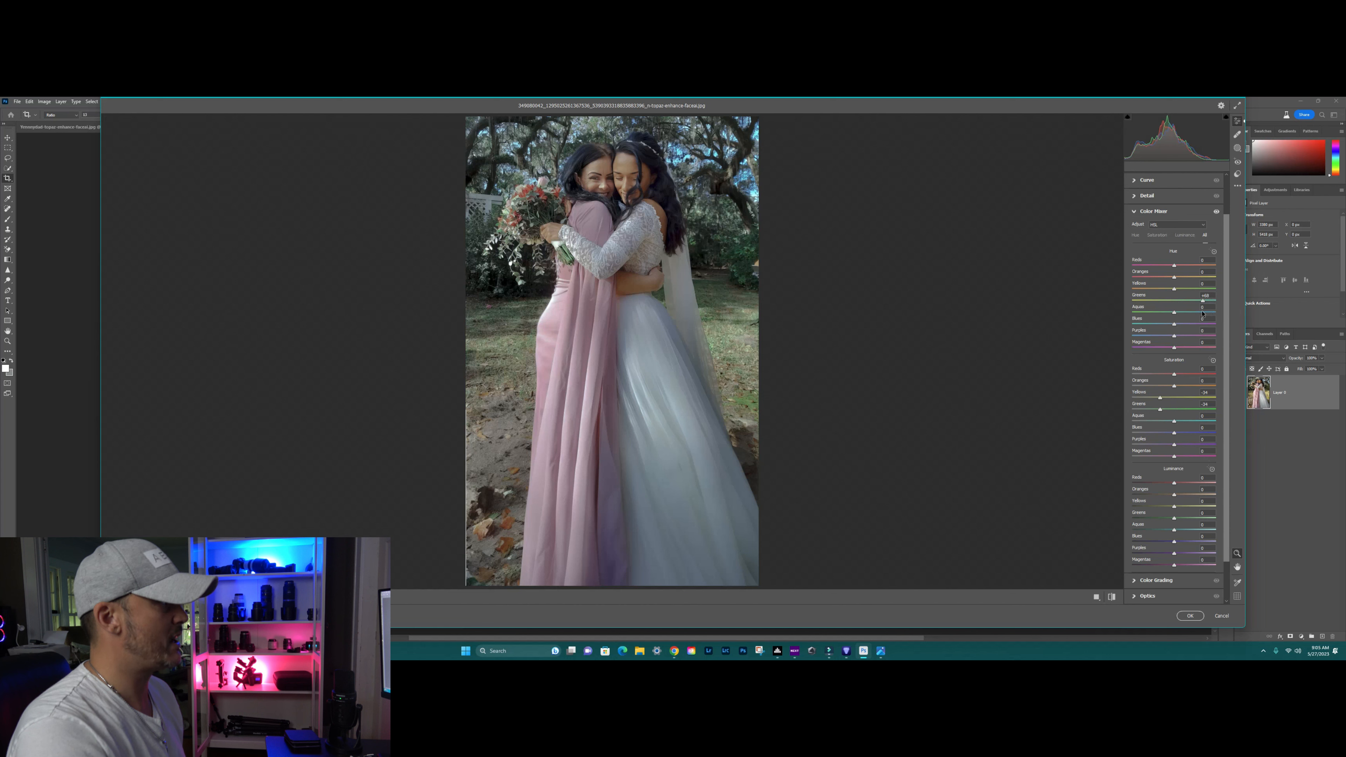
{"action": "mouse_move", "coordinate": [1174, 520]}
{"action": "left_mouse_down"}
{"action": "mouse_move", "coordinate": [1142, 525]}
{"action": "mouse_move", "coordinate": [1156, 527]}
{"action": "left_mouse_up"}
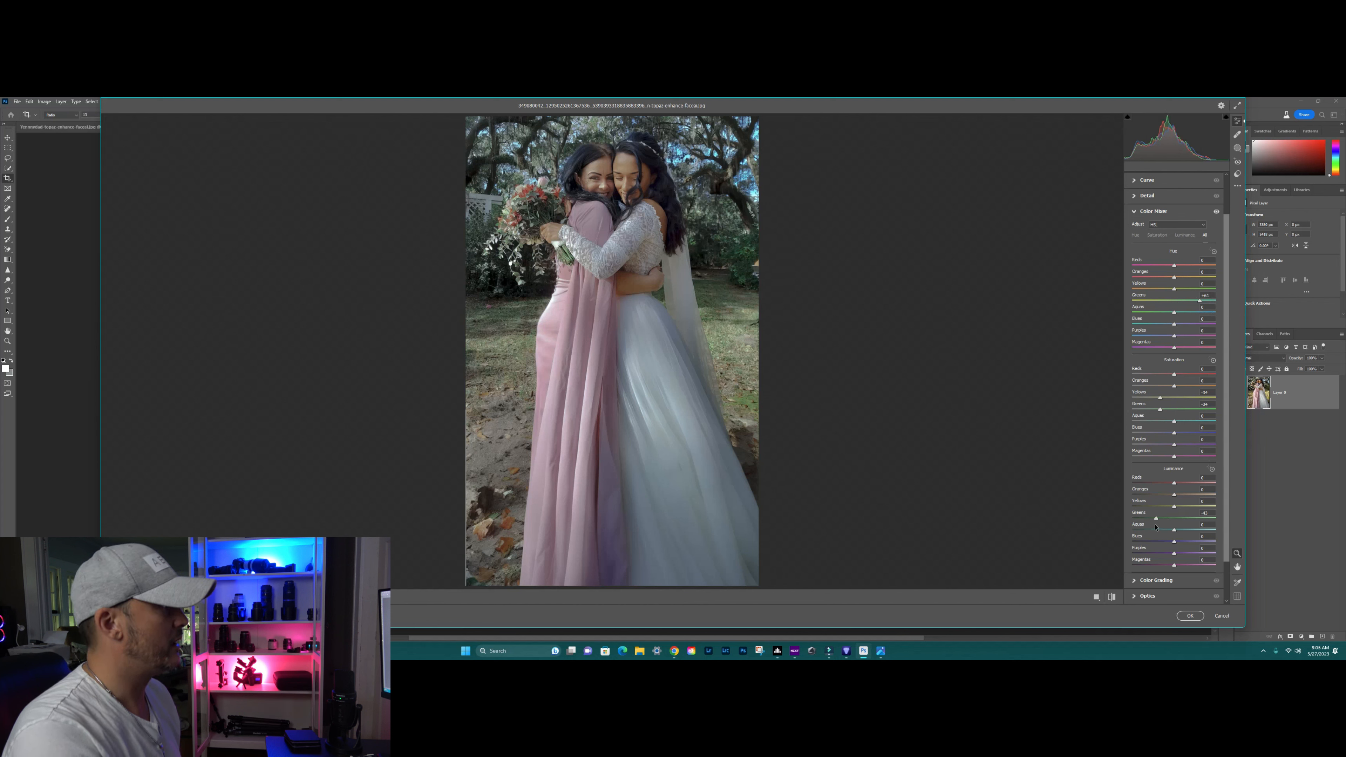
Add a dark Highlight Priority vignette in the Effects adjustments, with reduced roundness and a softer, increased feather
{"action": "scroll", "coordinate": [1162, 522], "scroll_direction": "down", "scroll_amount": 2}
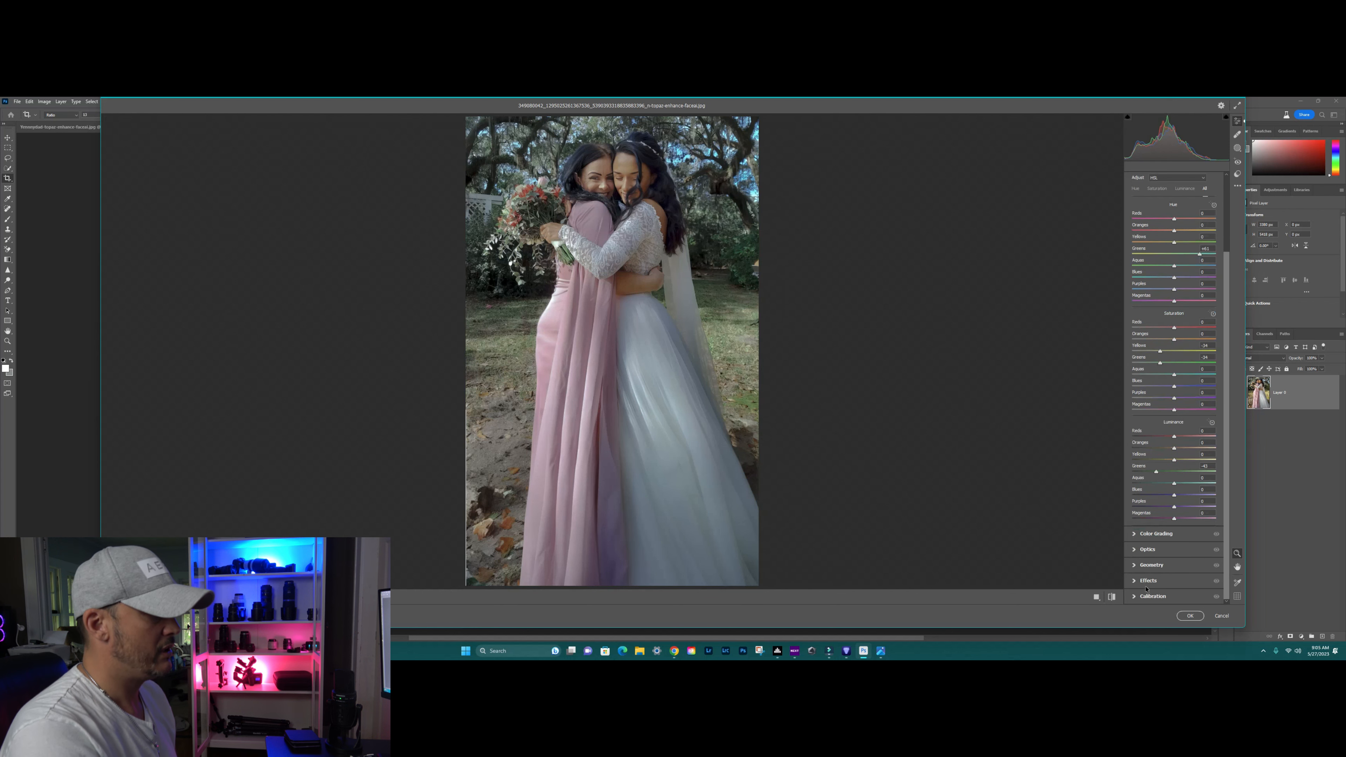
{"action": "left_click", "coordinate": [1136, 582]}
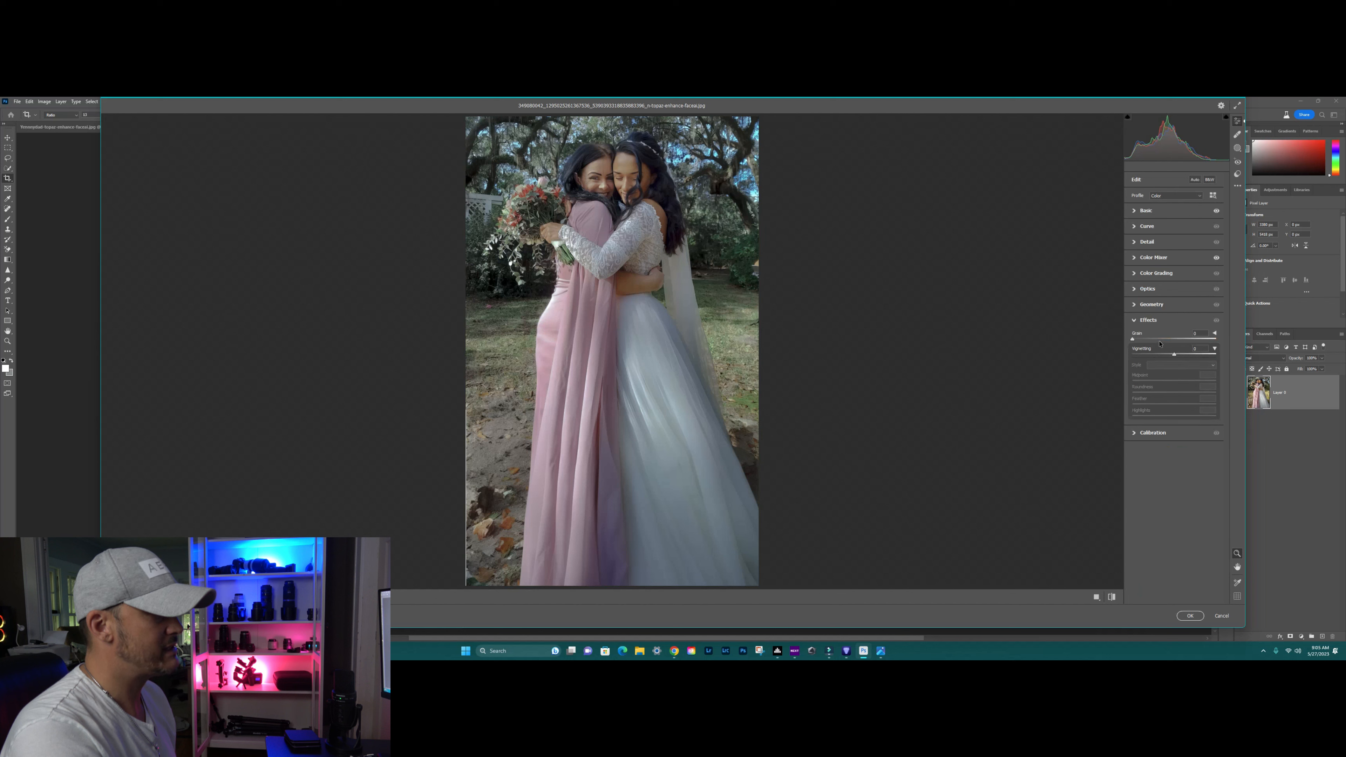
{"action": "left_click", "coordinate": [1160, 354]}
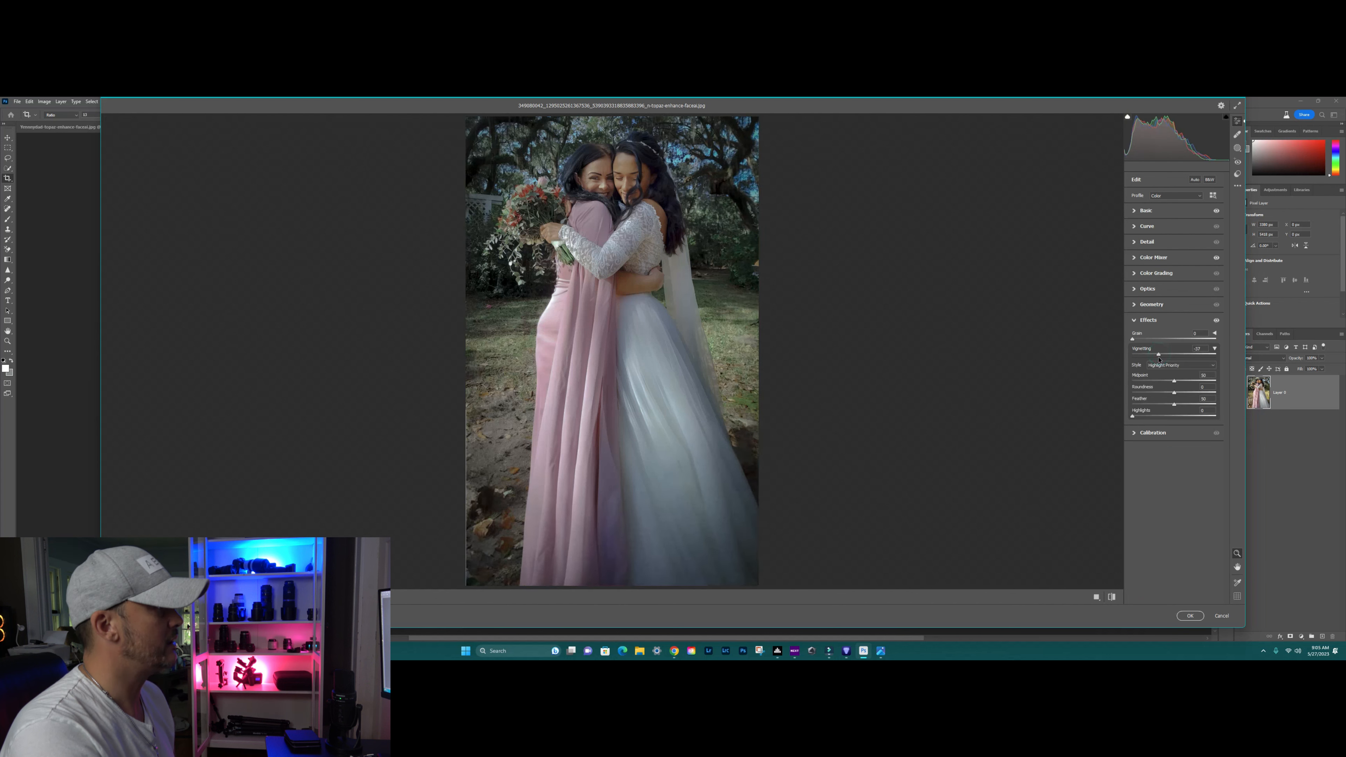
{"action": "left_click_drag", "start_coordinate": [1160, 359], "coordinate": [1202, 408]}
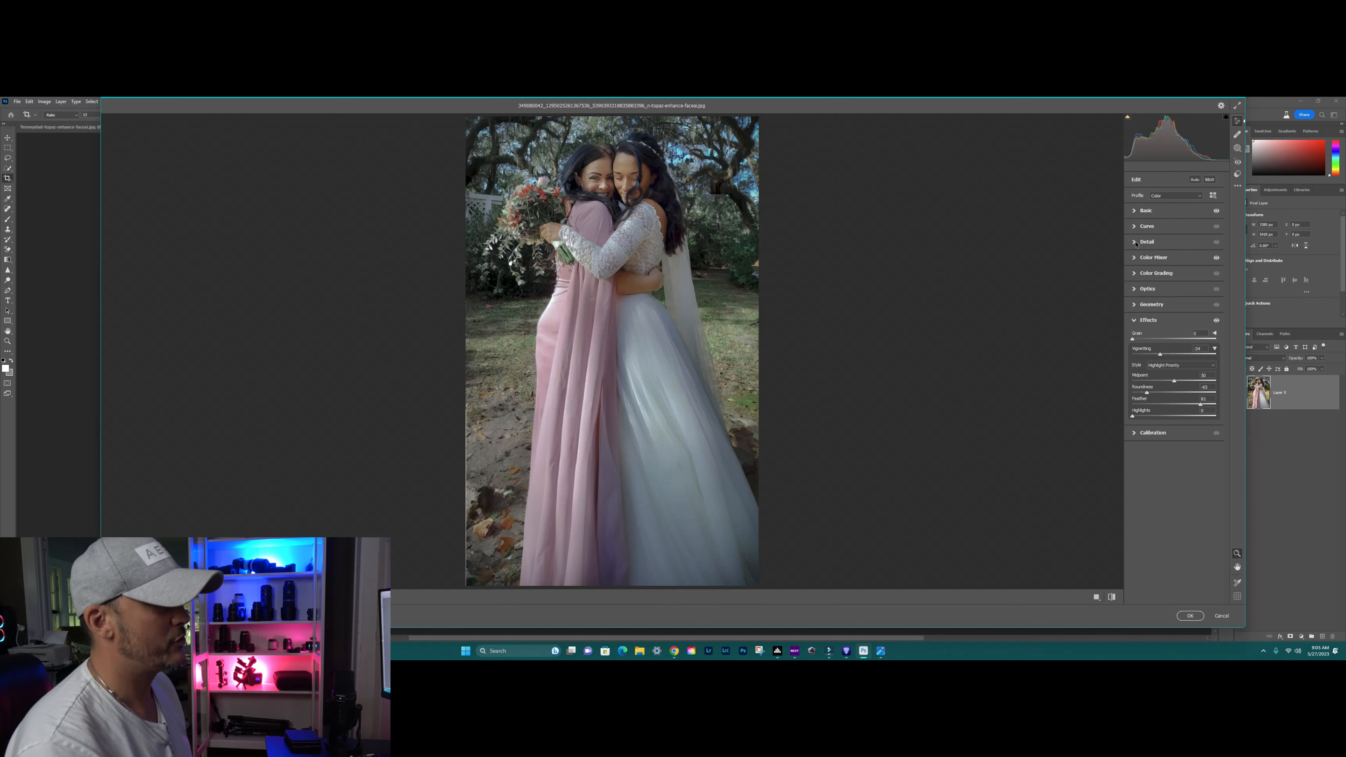
Shape the point curve with a shadow point near the diagonal, raised highlights and a lifted black point, and apply the Camera Raw edits
{"action": "left_click", "coordinate": [1136, 226]}
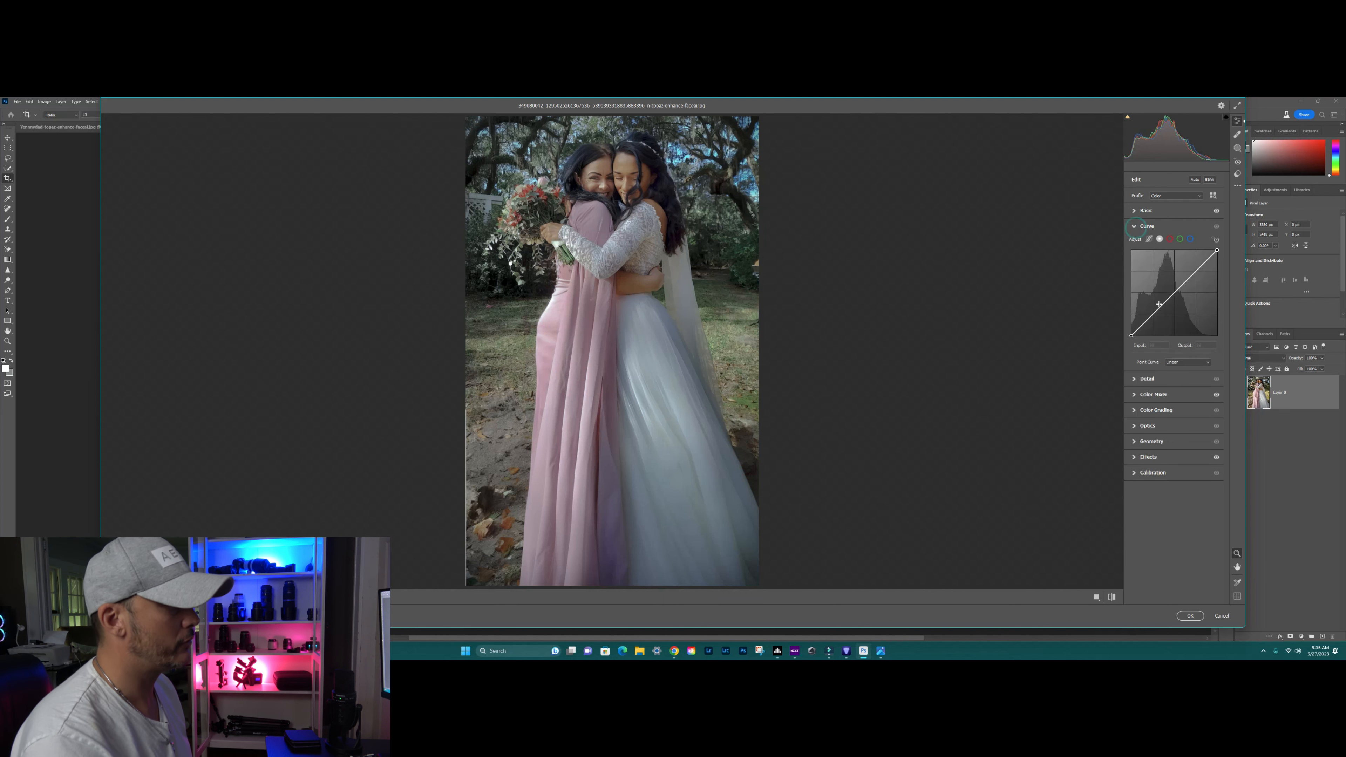
{"action": "left_click", "coordinate": [1152, 314]}
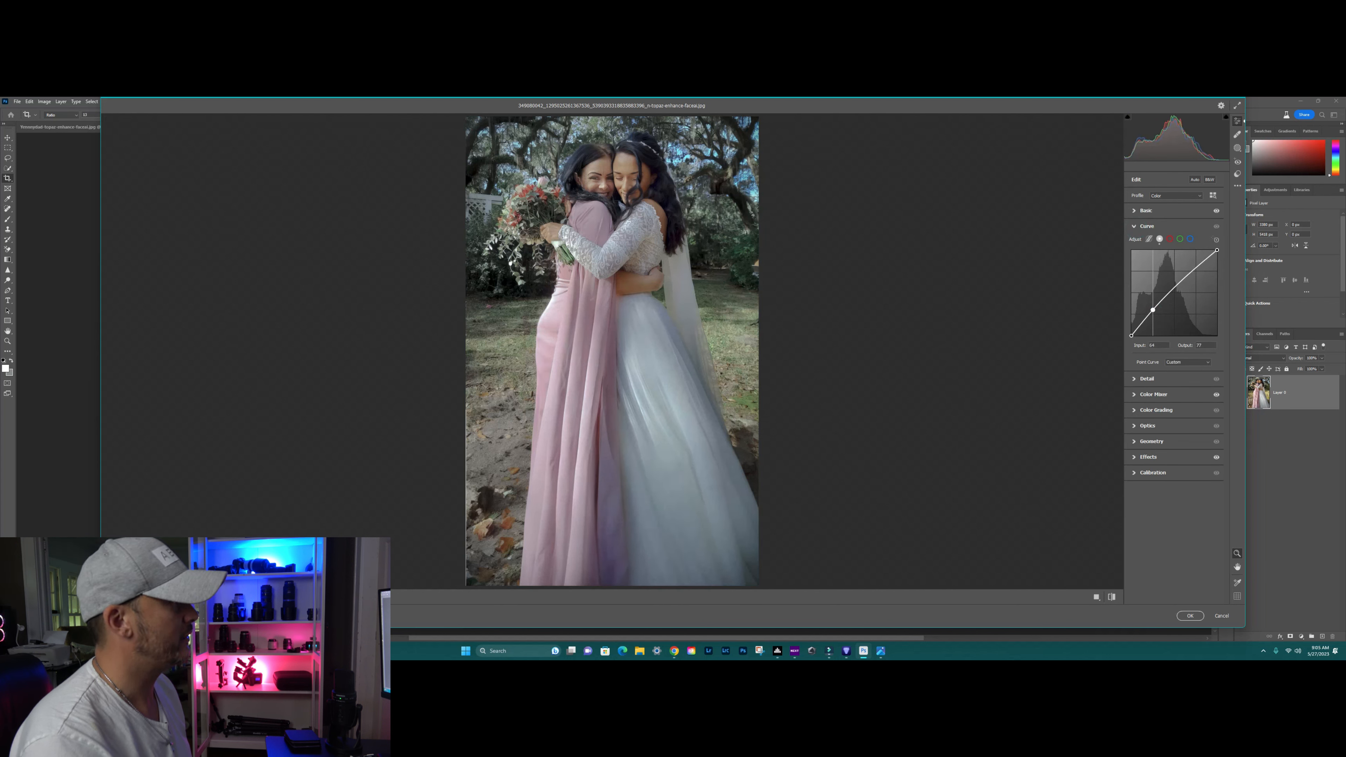
{"action": "left_click_drag", "start_coordinate": [1153, 314], "coordinate": [1152, 313]}
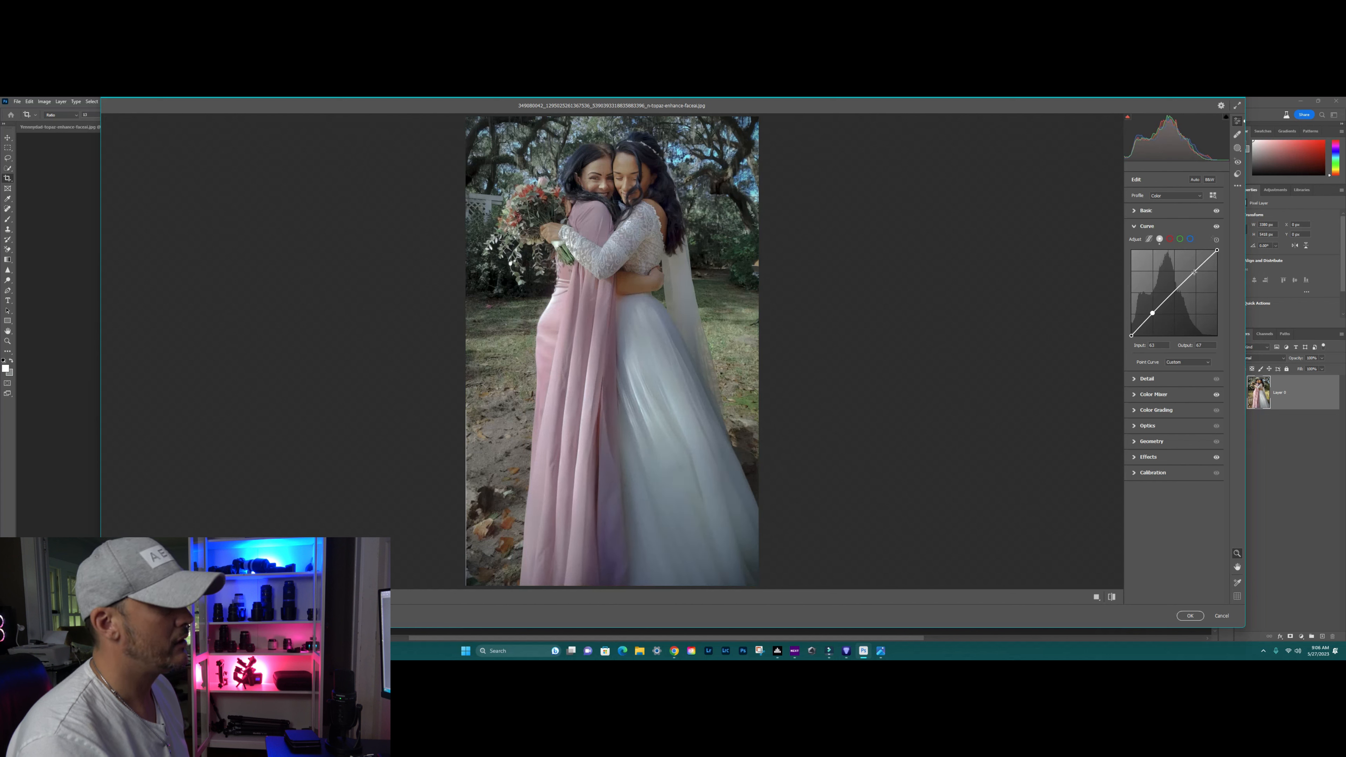
{"action": "left_click_drag", "start_coordinate": [1193, 274], "coordinate": [1193, 272]}
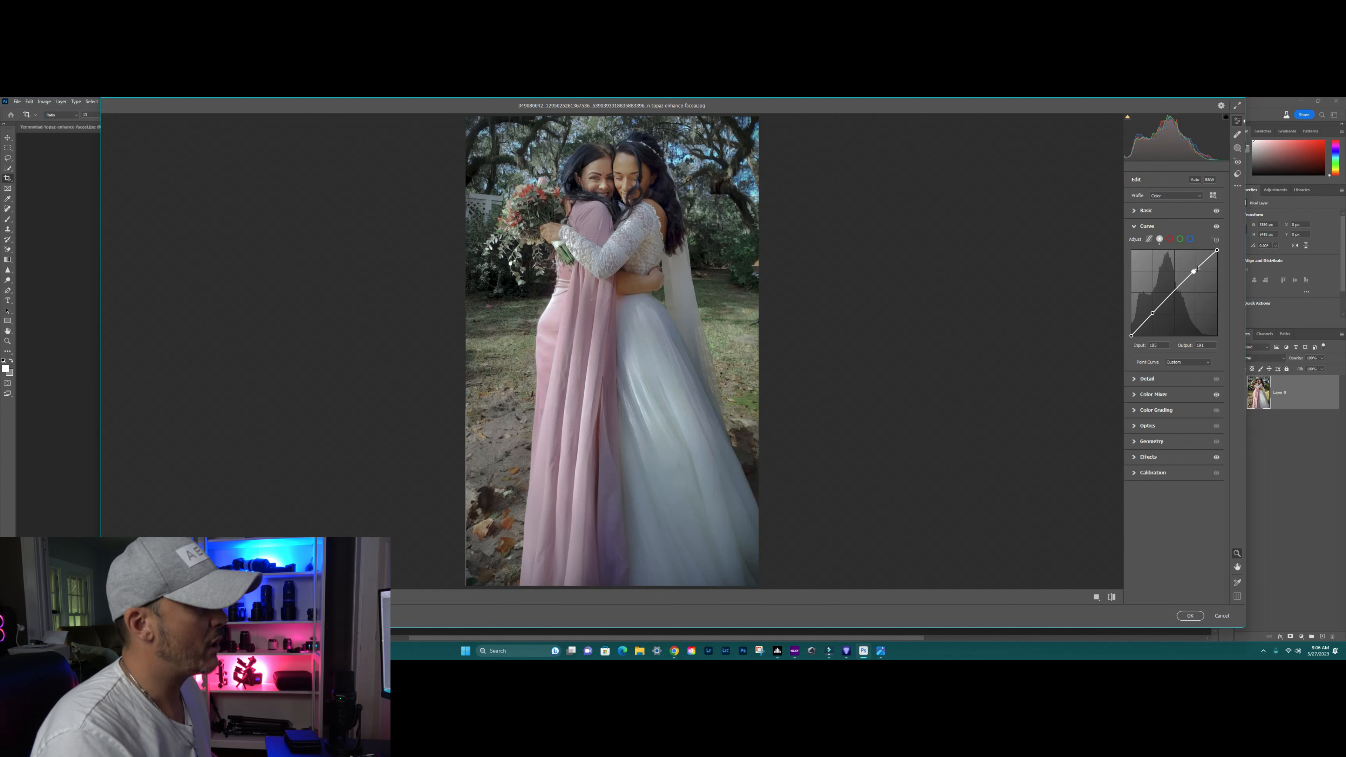
{"action": "left_click_drag", "start_coordinate": [1193, 272], "coordinate": [1196, 265]}
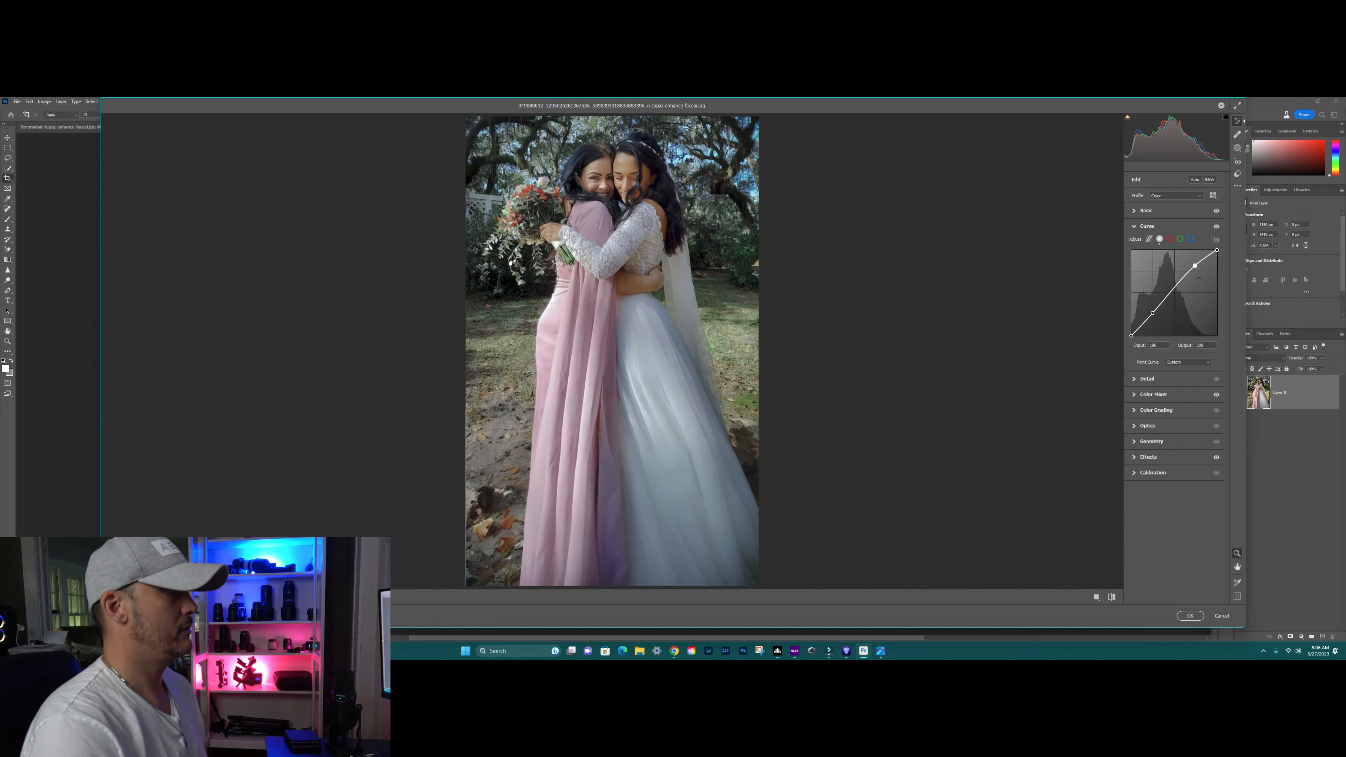
{"action": "left_click", "coordinate": [1151, 314]}
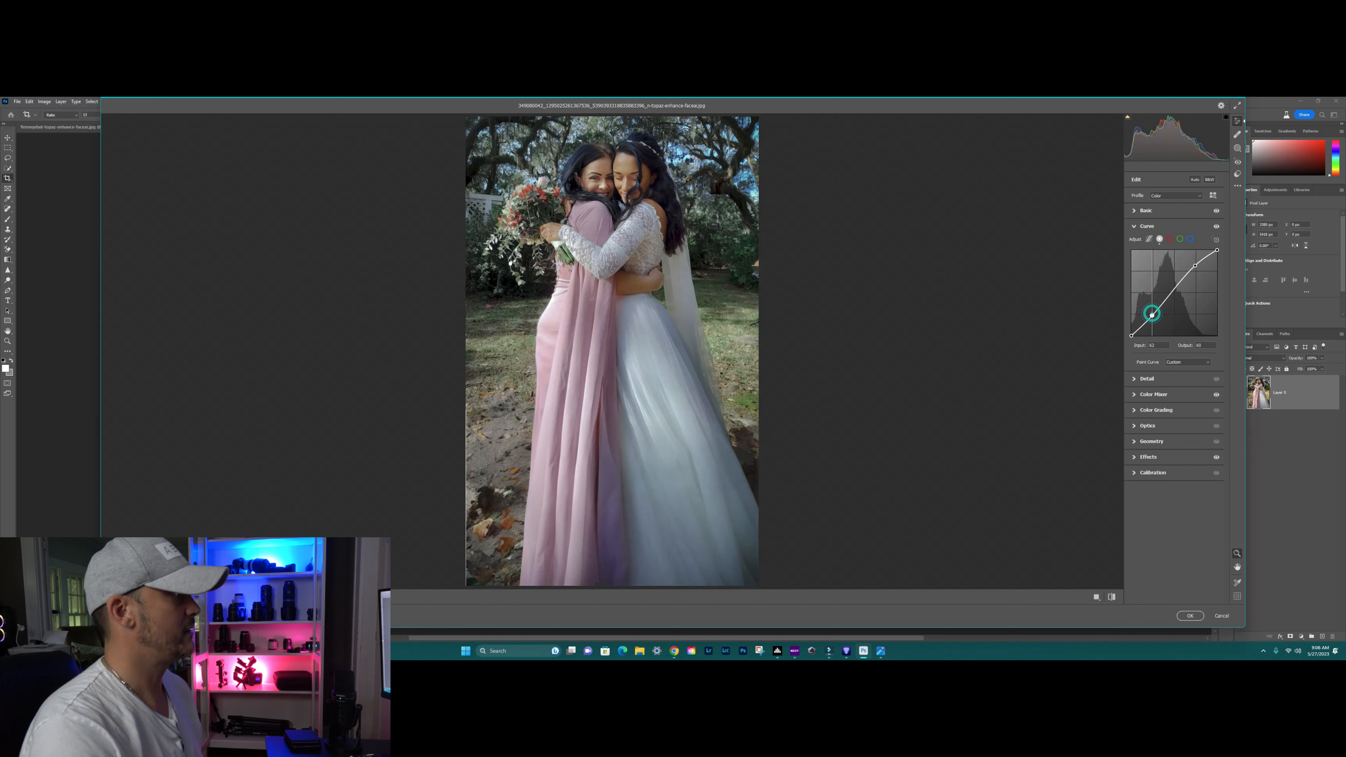
{"action": "left_click_drag", "start_coordinate": [1152, 314], "coordinate": [1131, 328]}
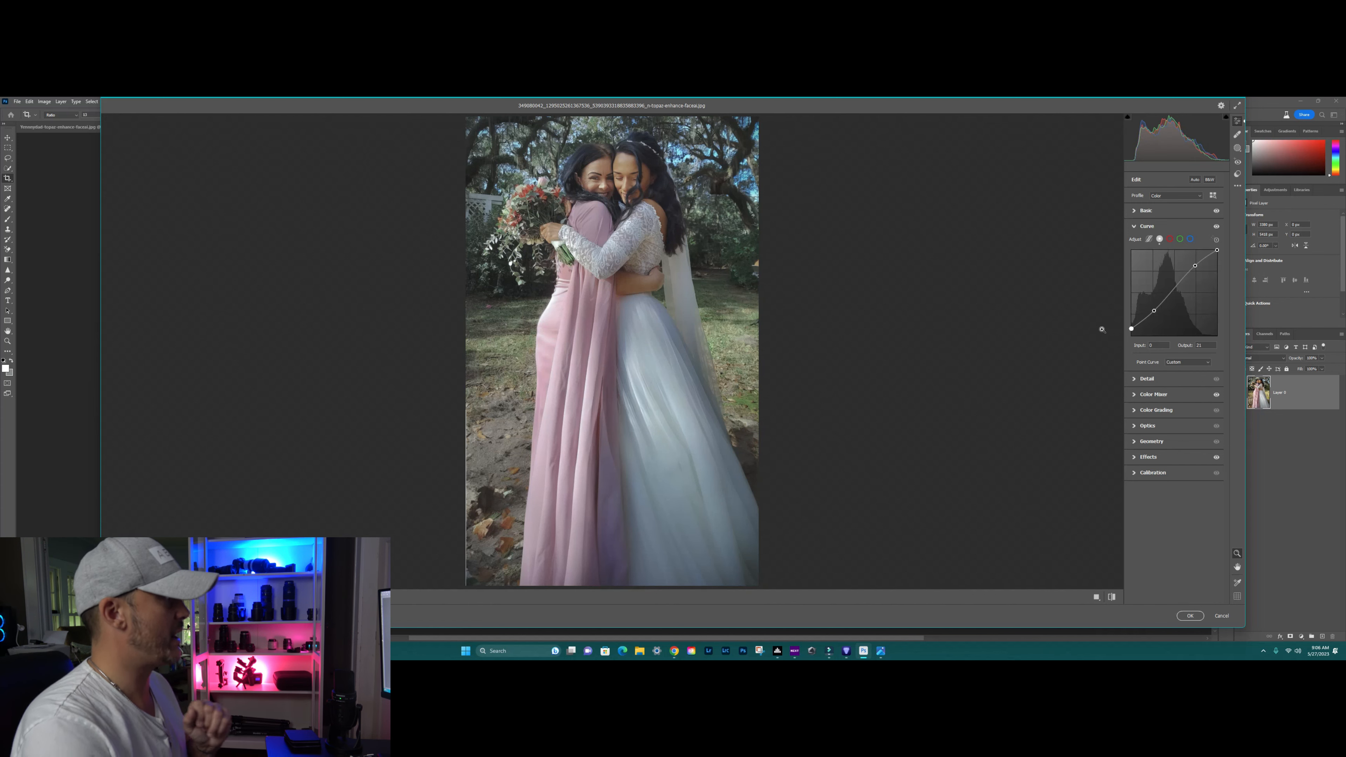
{"action": "left_click", "coordinate": [1190, 616]}
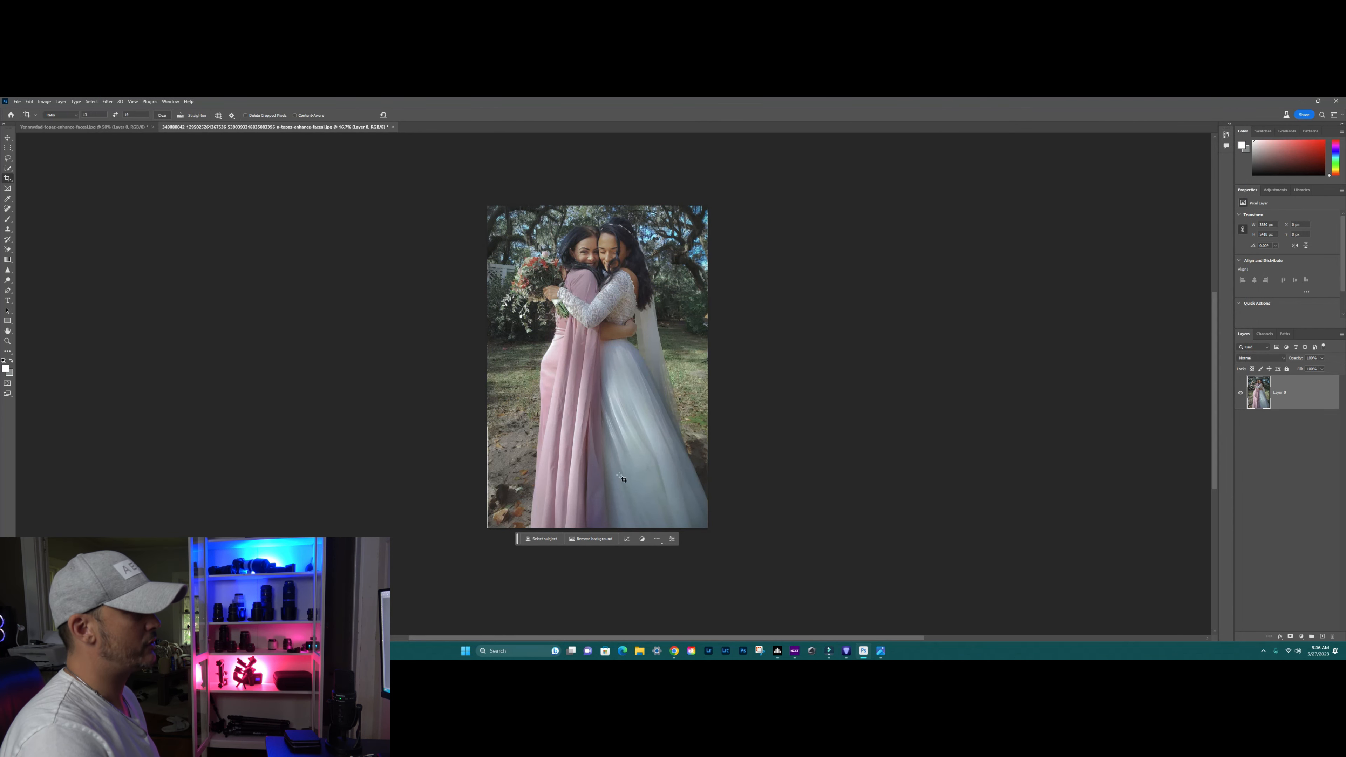
Switch to the Photos app and compare the full-length color-graded portrait side by side with the square Topaz-enhanced original
{"action": "left_click", "coordinate": [1302, 103]}
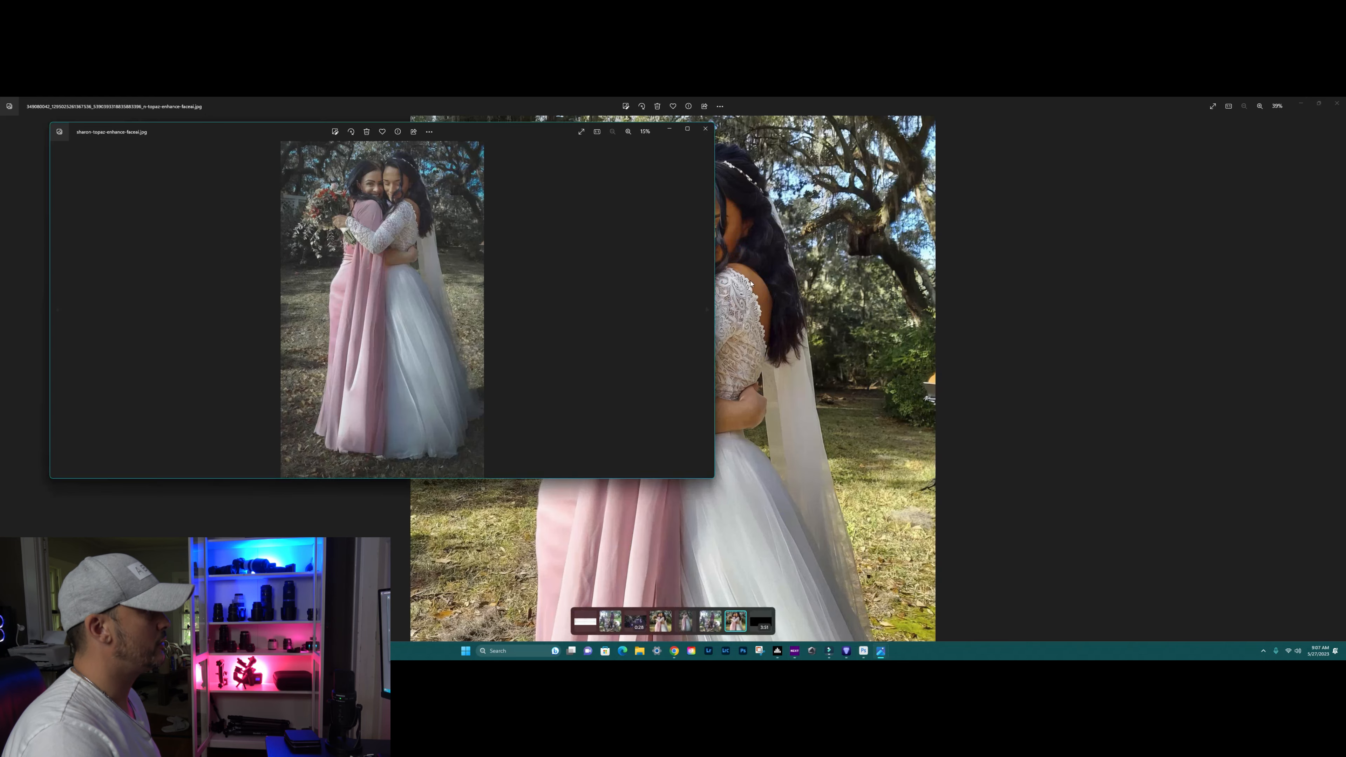
{"action": "left_click", "coordinate": [688, 129]}
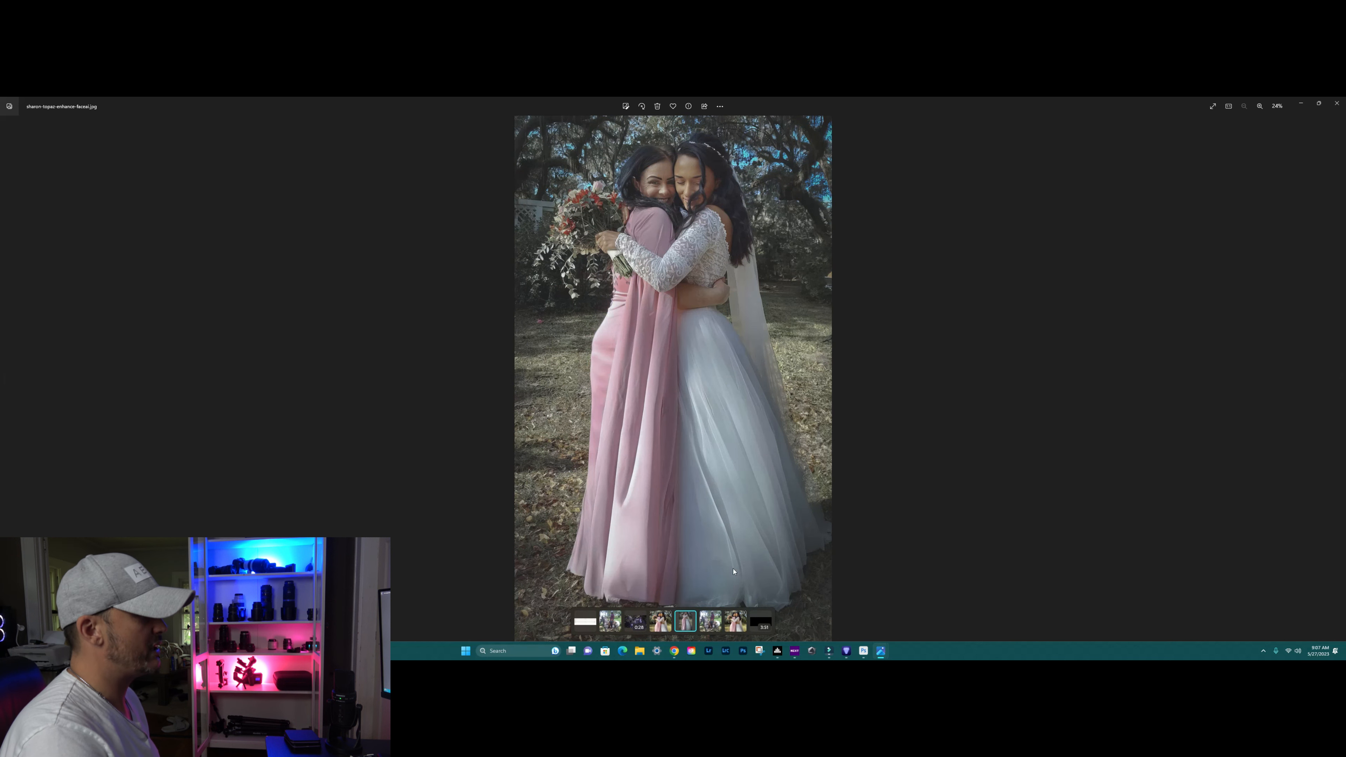
{"action": "left_click", "coordinate": [874, 614]}
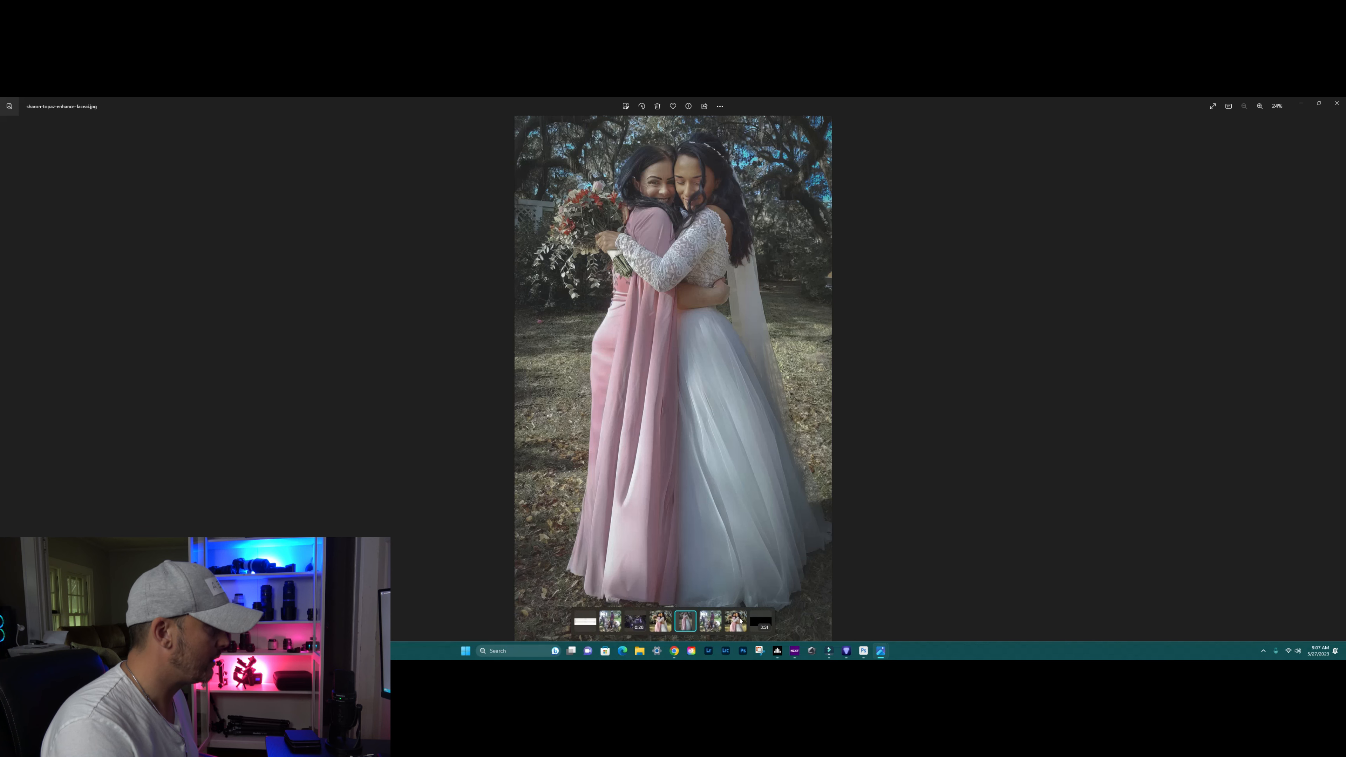
{"action": "left_click", "coordinate": [743, 621], "text": "ctrl"}
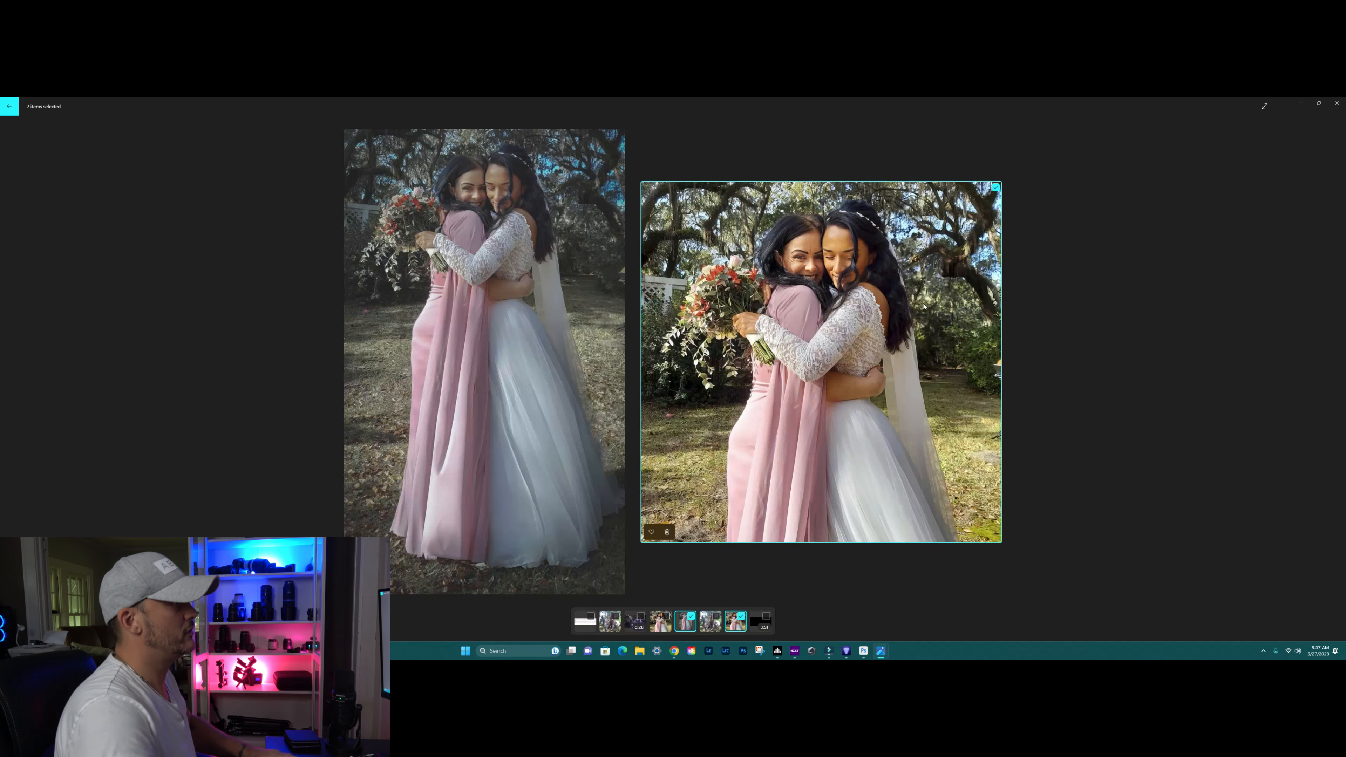